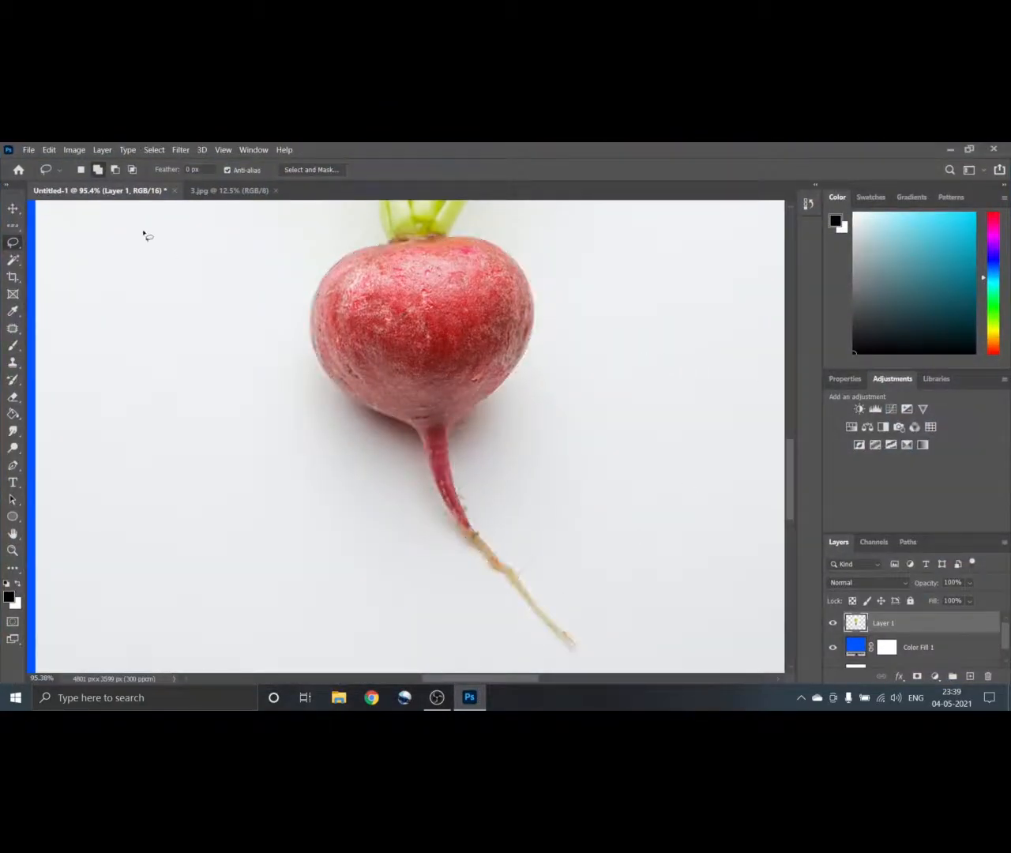
Select the radish bulb and root with the Object Selection tool, using a rectangle of about 796 × 882 px around them
left_click(12, 259)
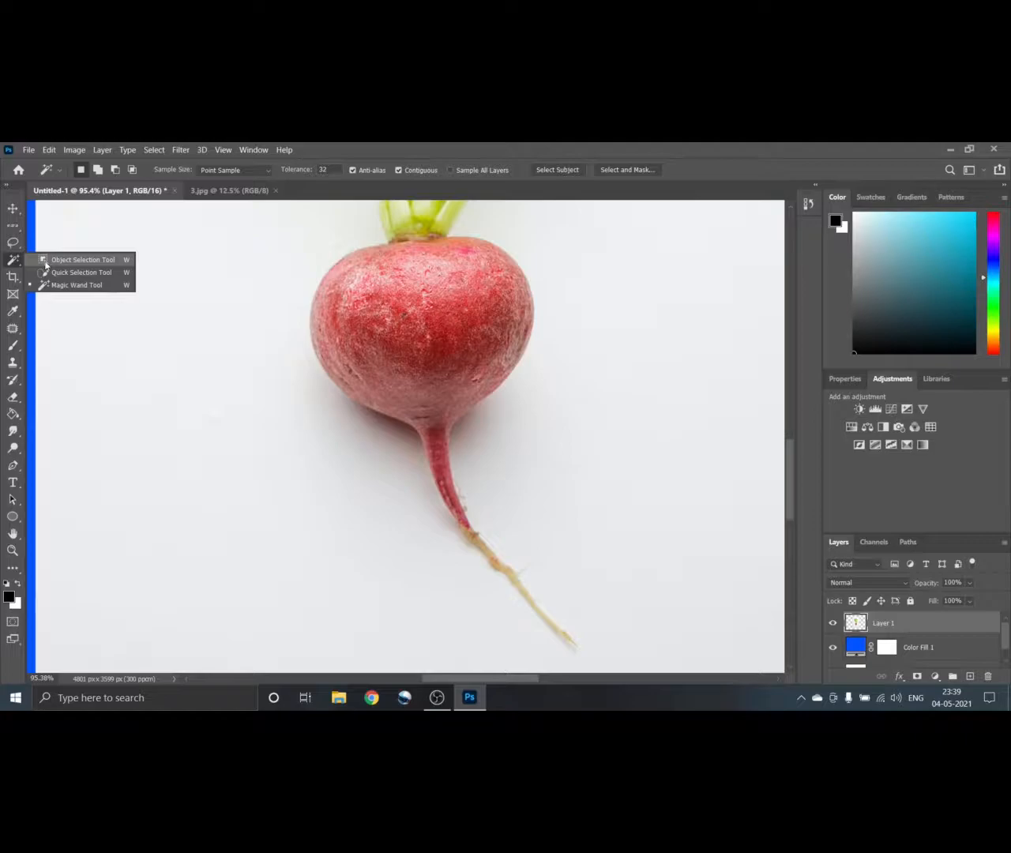
left_click(87, 266)
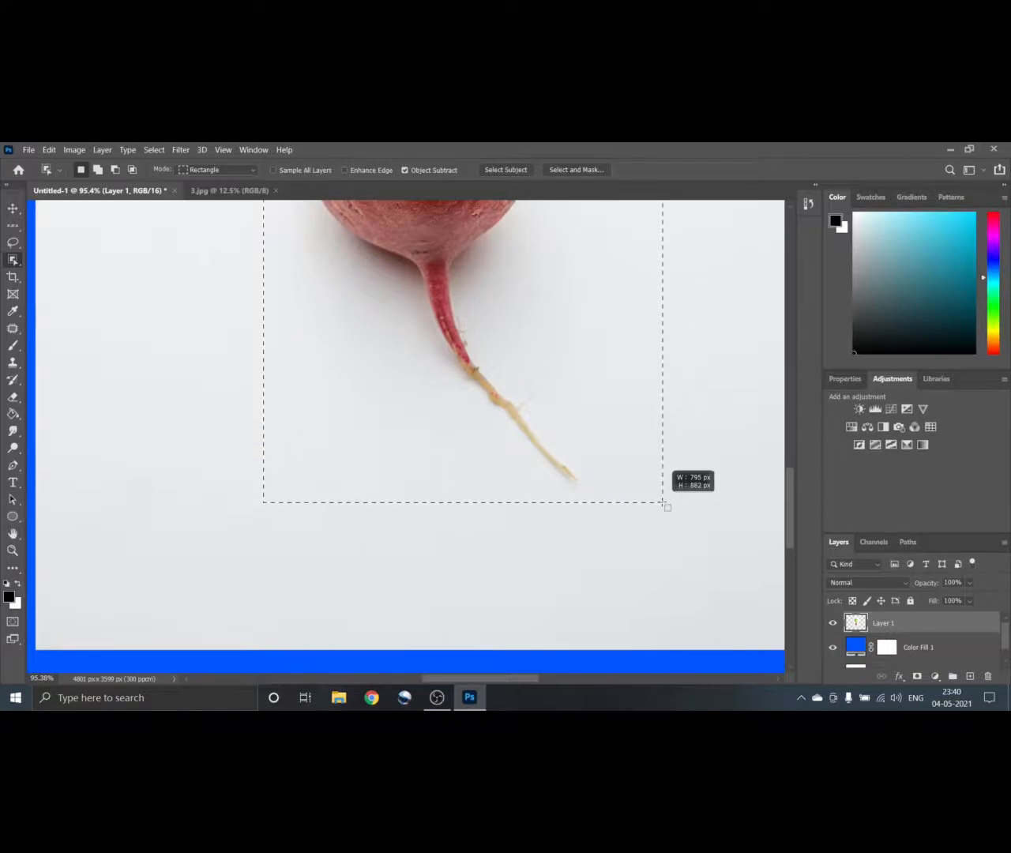
left_click_drag(666, 506, 667, 505)
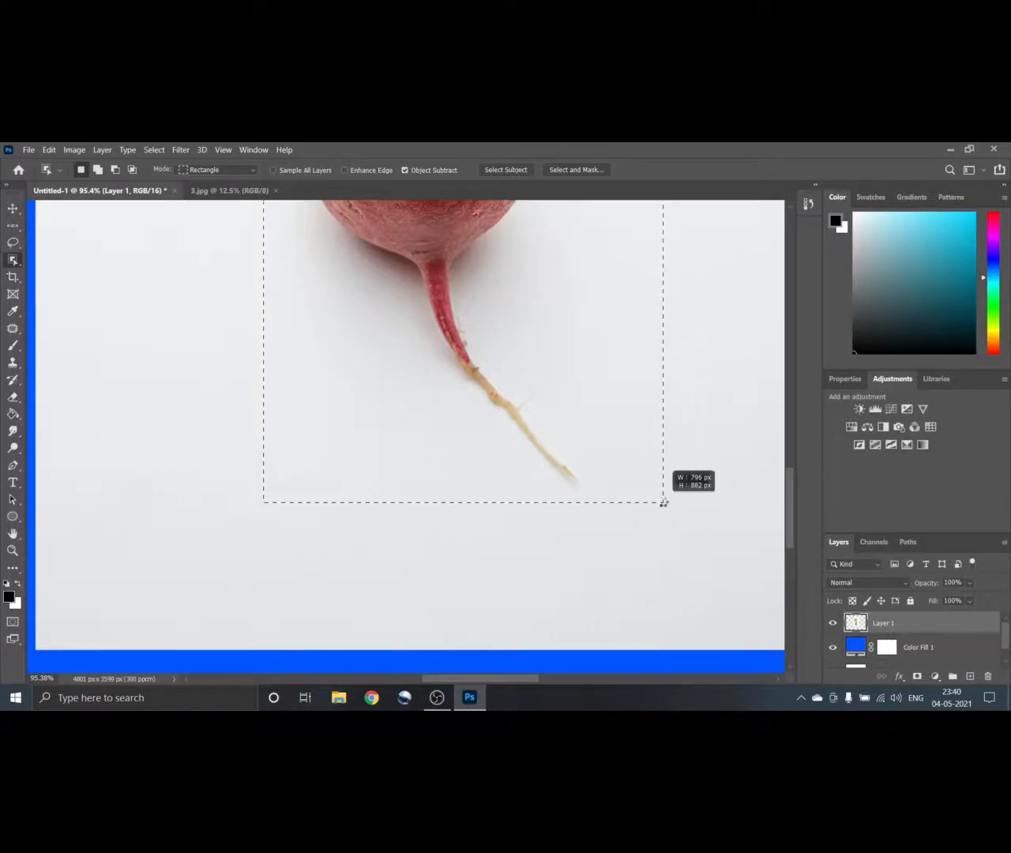
scroll(374, 500, "down", 3)
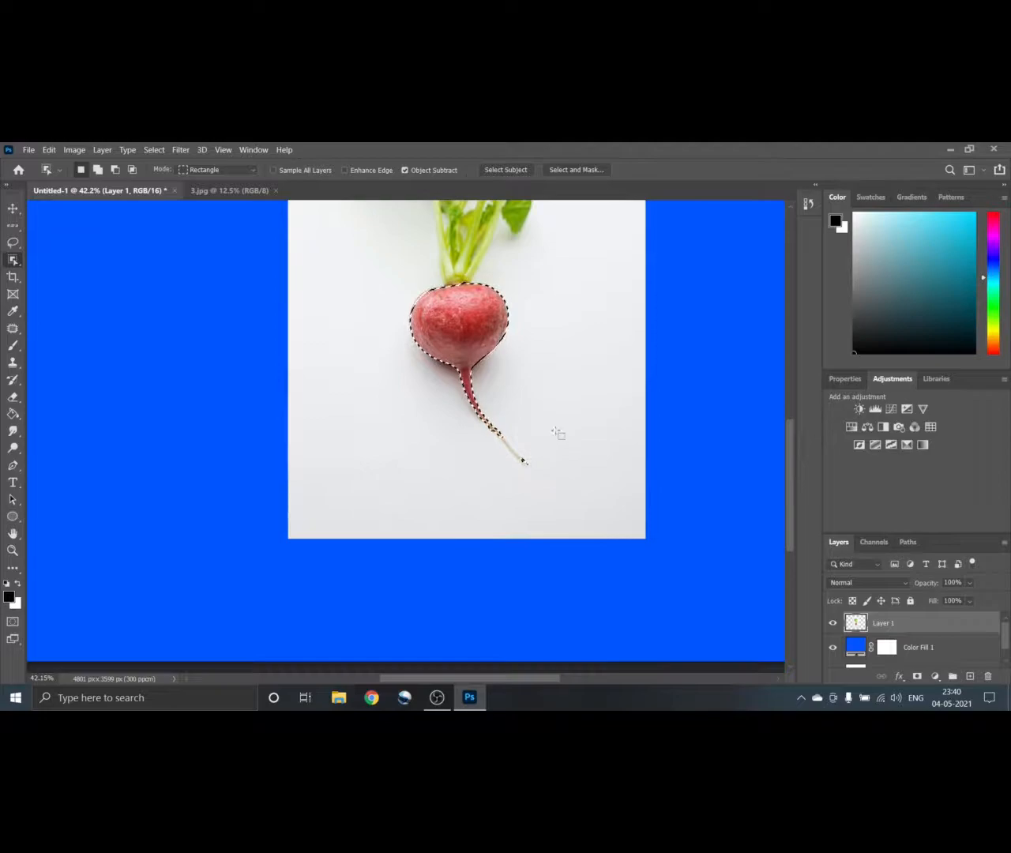
left_click_drag(357, 263, 561, 490)
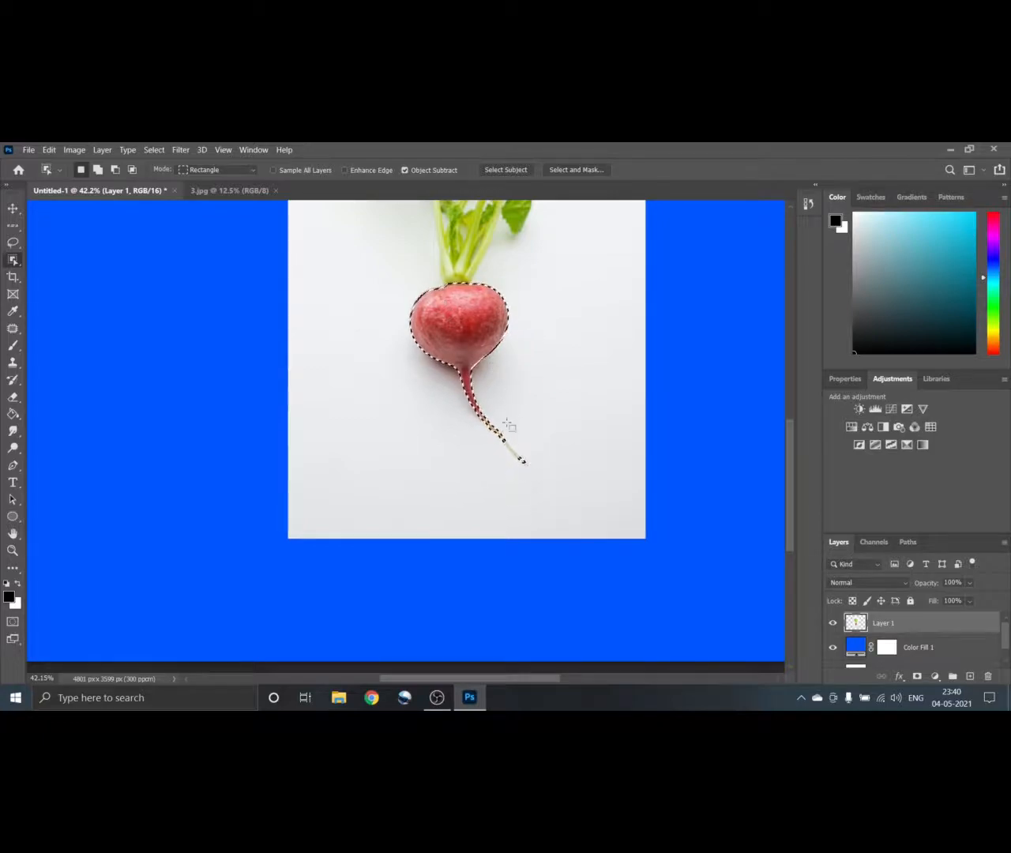
Try to correct the gap in the selection near the root tip with an Object Selection rectangle of about 126 × 146 px
scroll(535, 474, "up", 5)
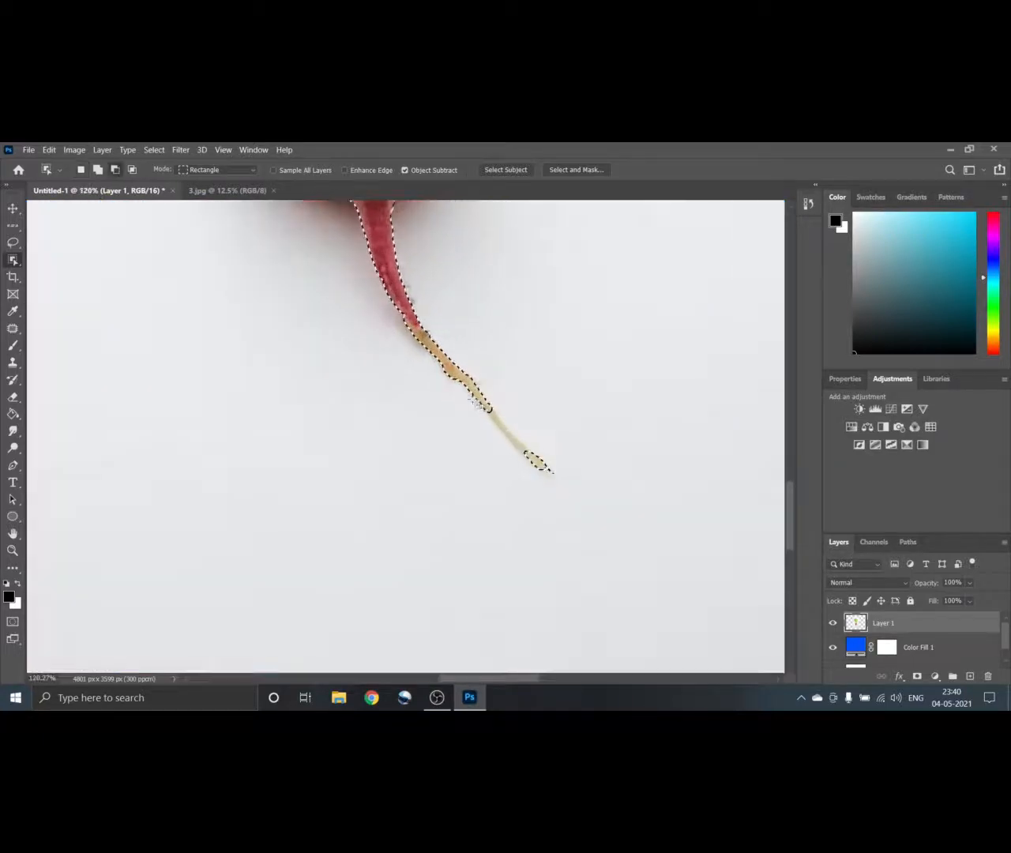
scroll(517, 481, "down", 1)
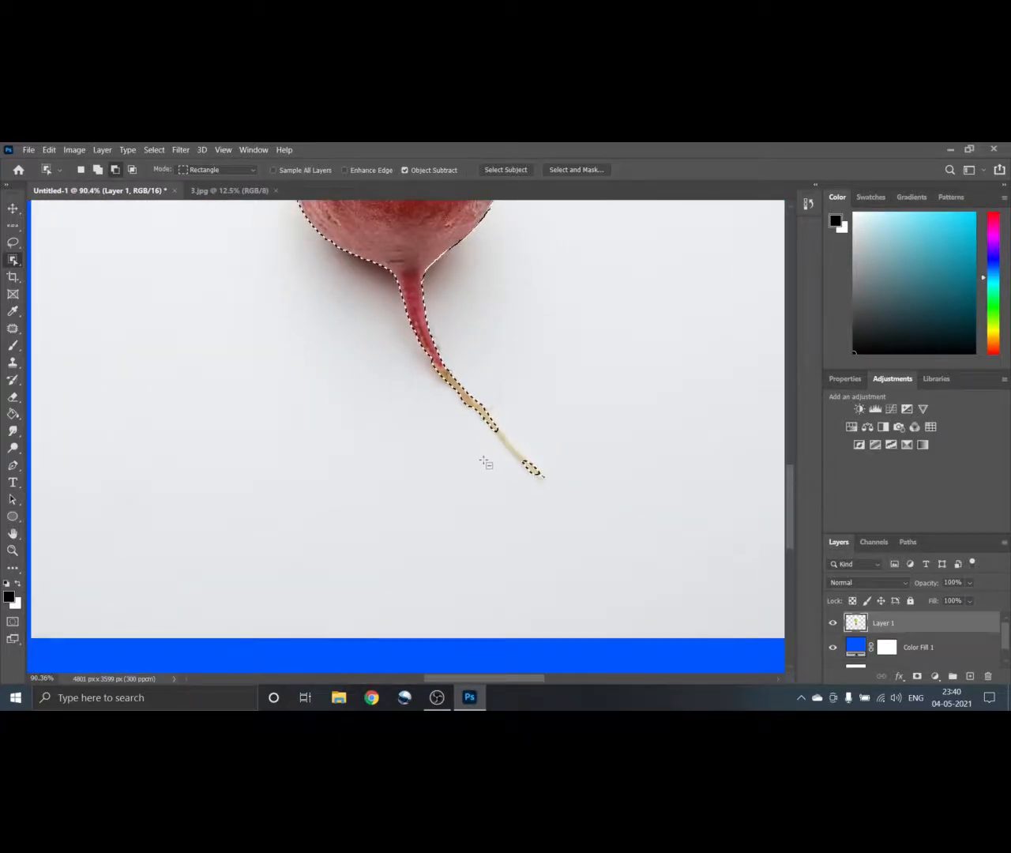
left_click_drag(481, 415, 536, 479)
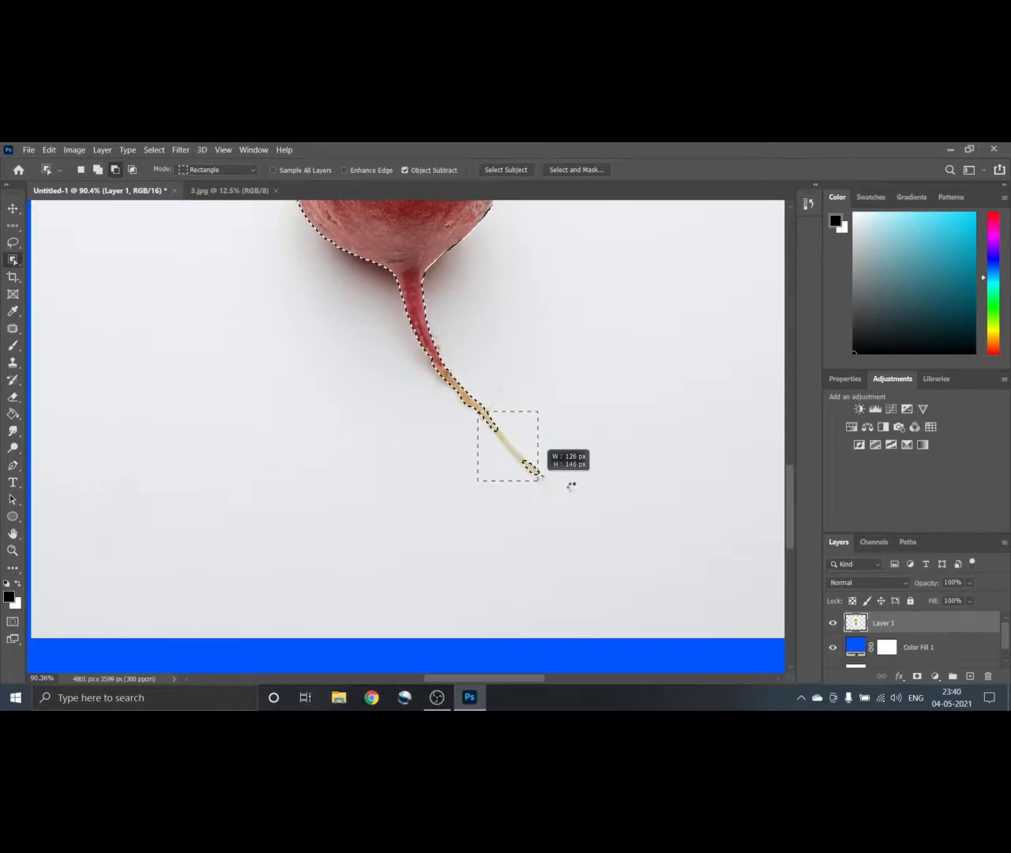
left_click(541, 371)
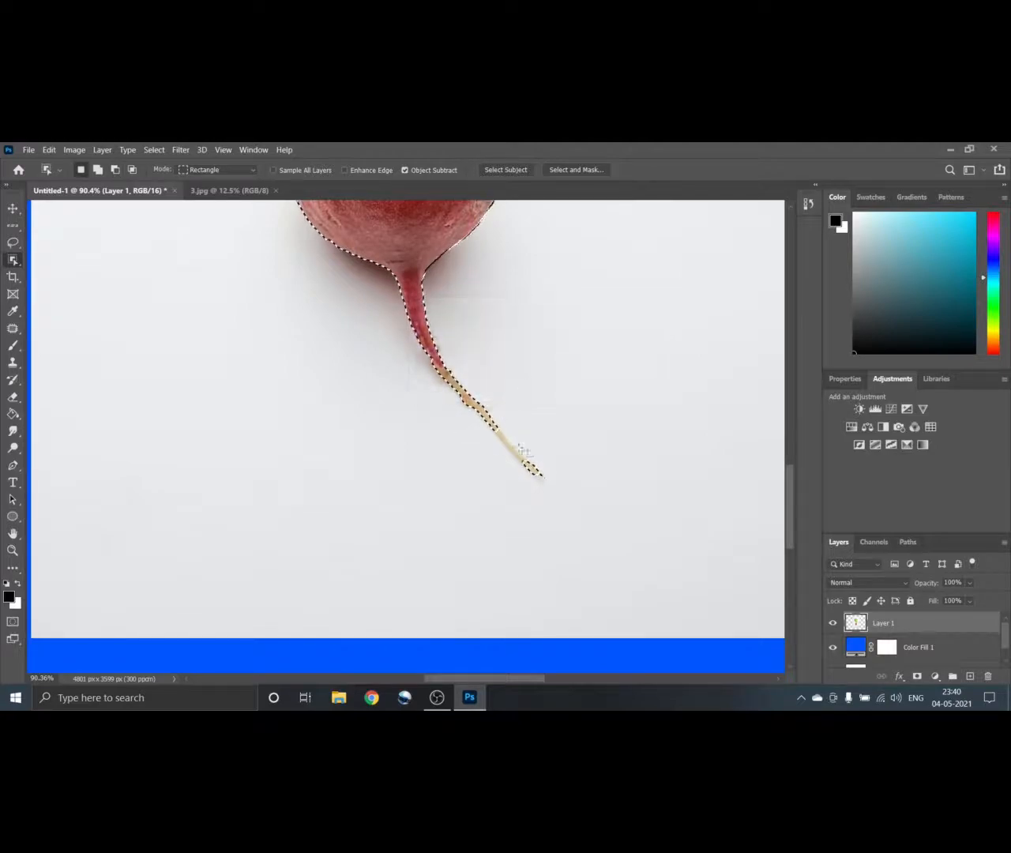
Clear the current selection and reselect the radish from the bulb down to the root tip with the Quick Selection tool
right_click(12, 259)
left_click(52, 274)
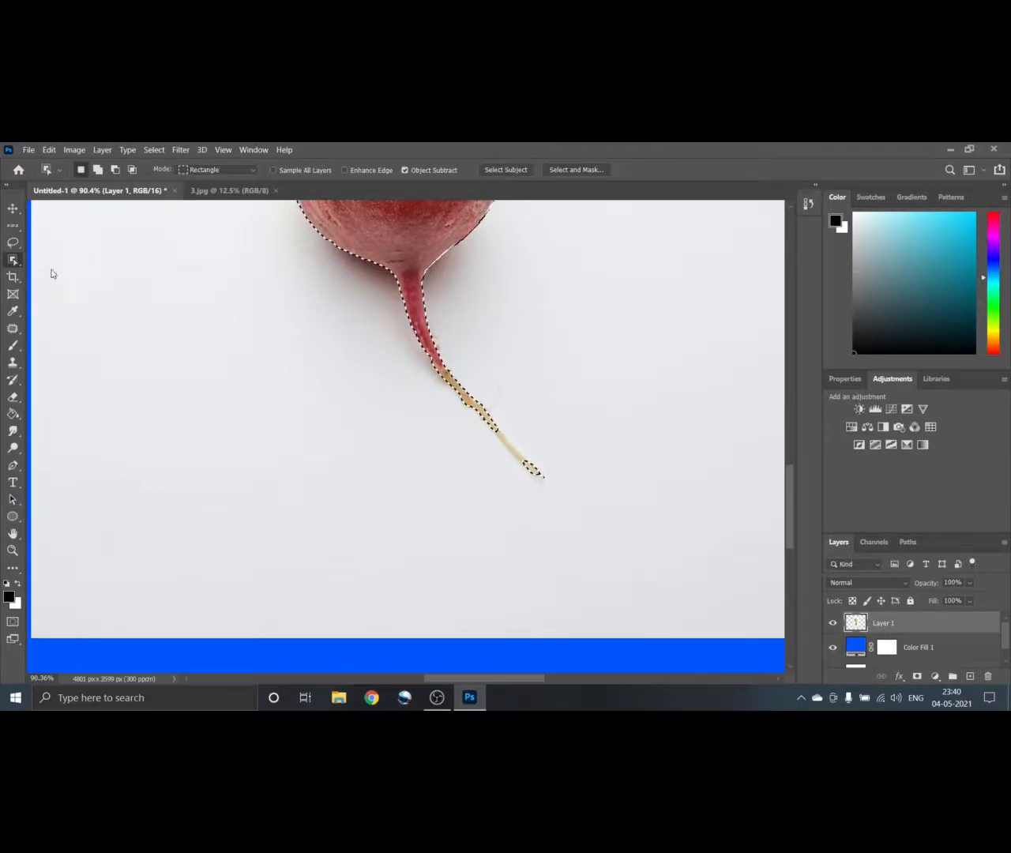
scroll(468, 483, "down", 3)
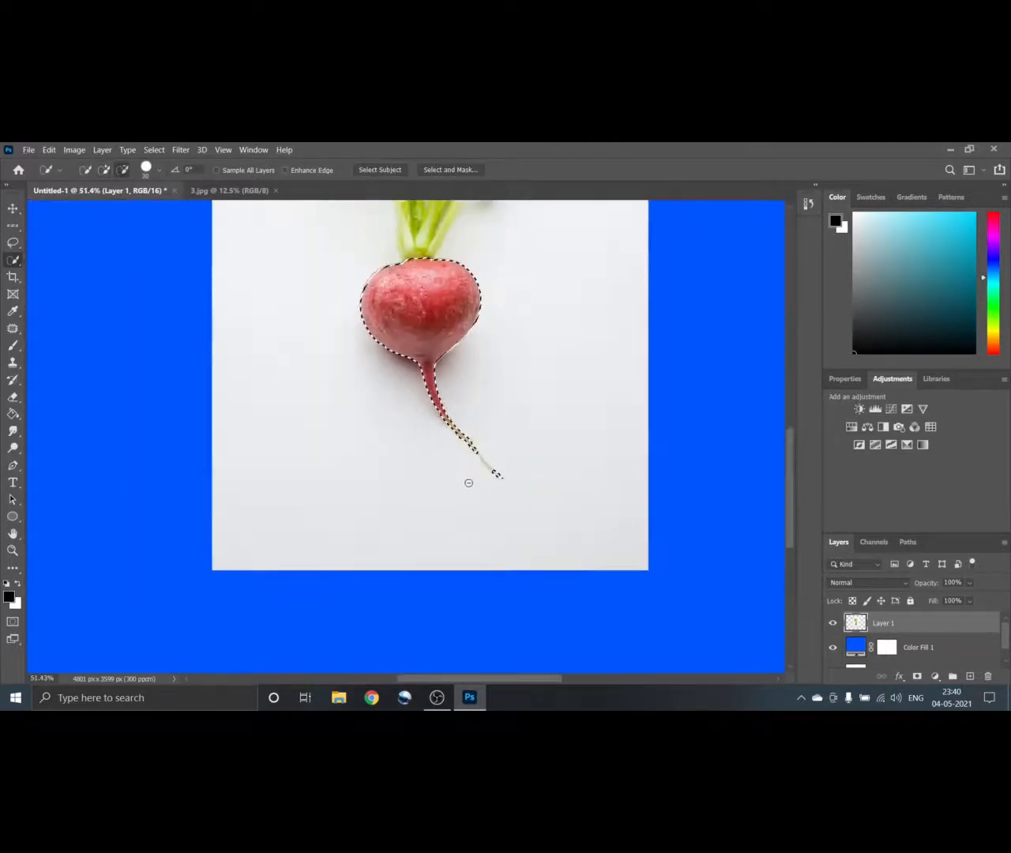
right_click(10, 262)
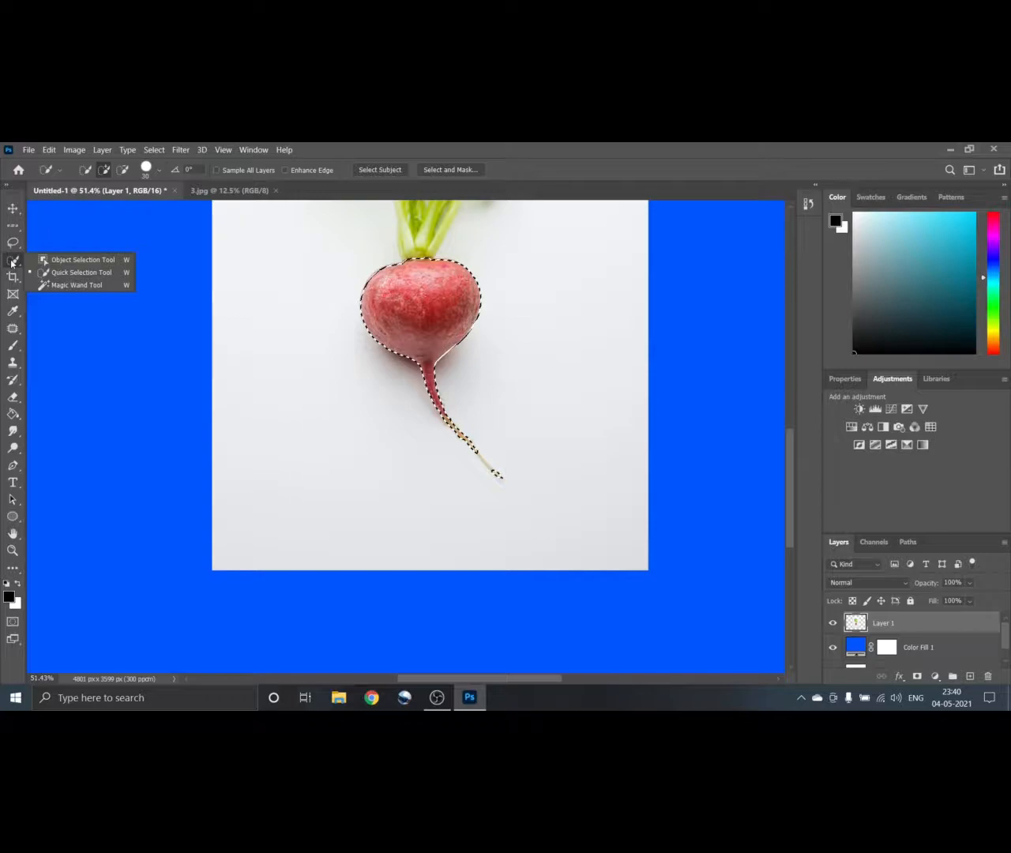
left_click(79, 272)
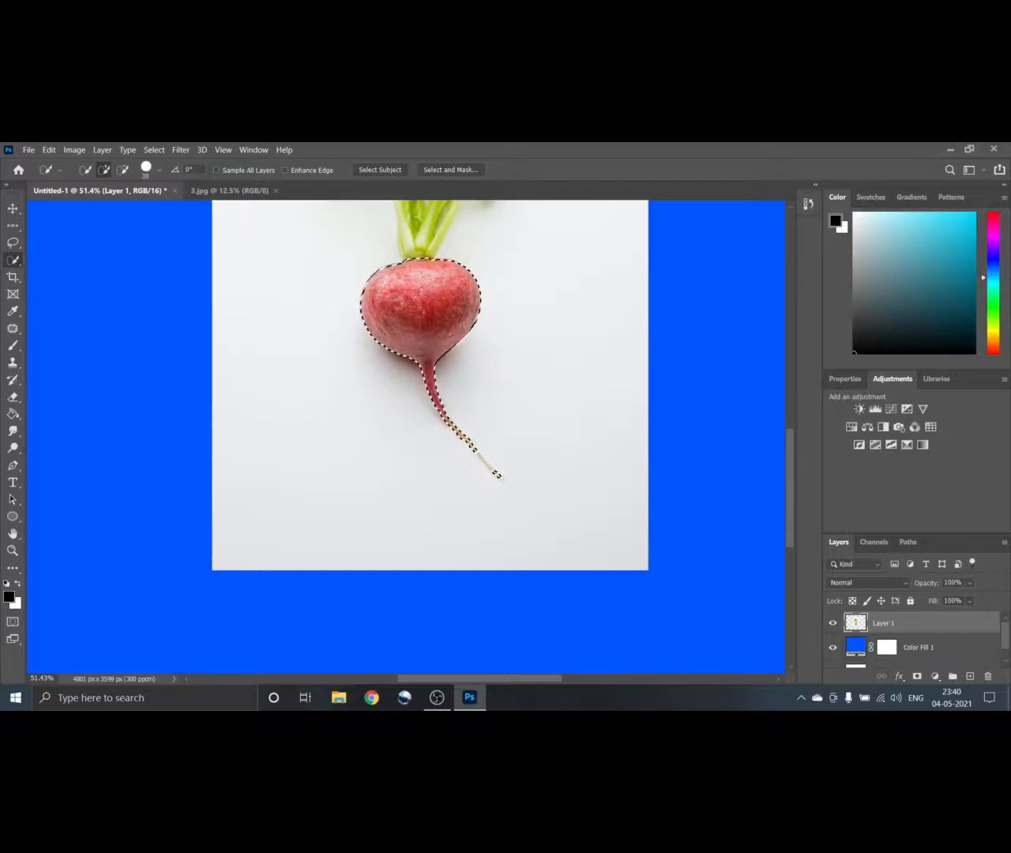
key("ctrl+d")
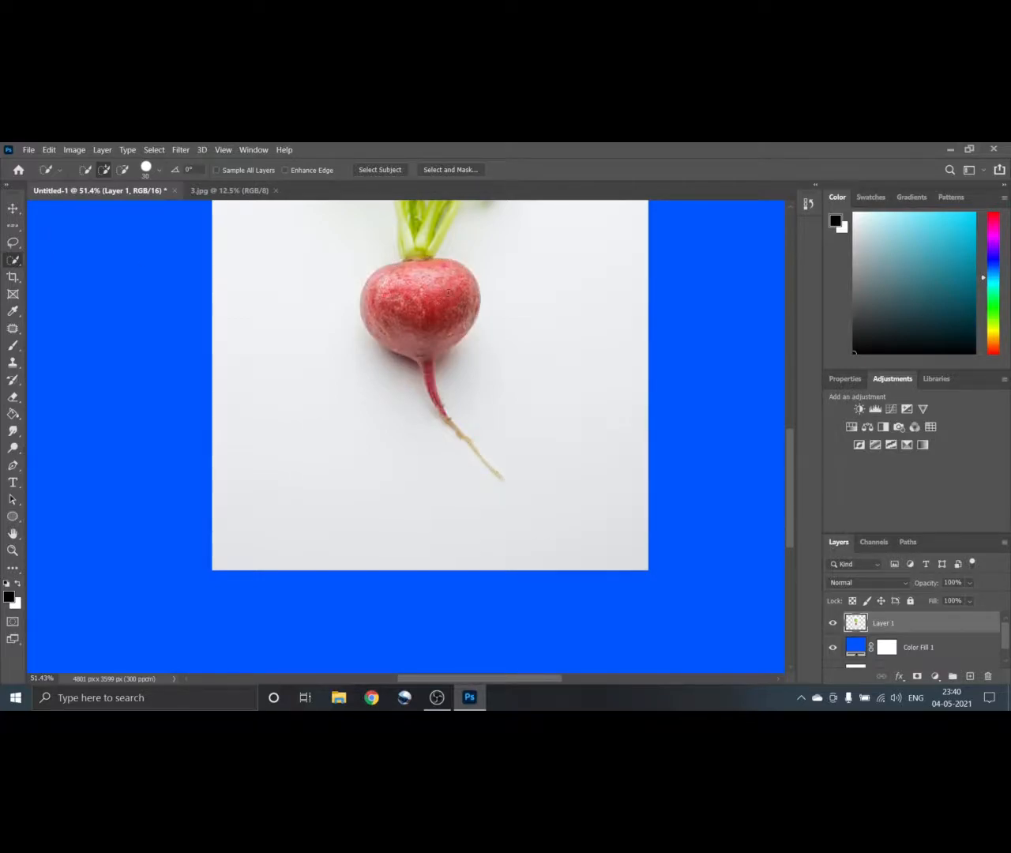
mouse_move(464, 302)
left_mouse_down()
mouse_move(424, 305)
mouse_move(433, 397)
mouse_move(491, 468)
left_mouse_up()
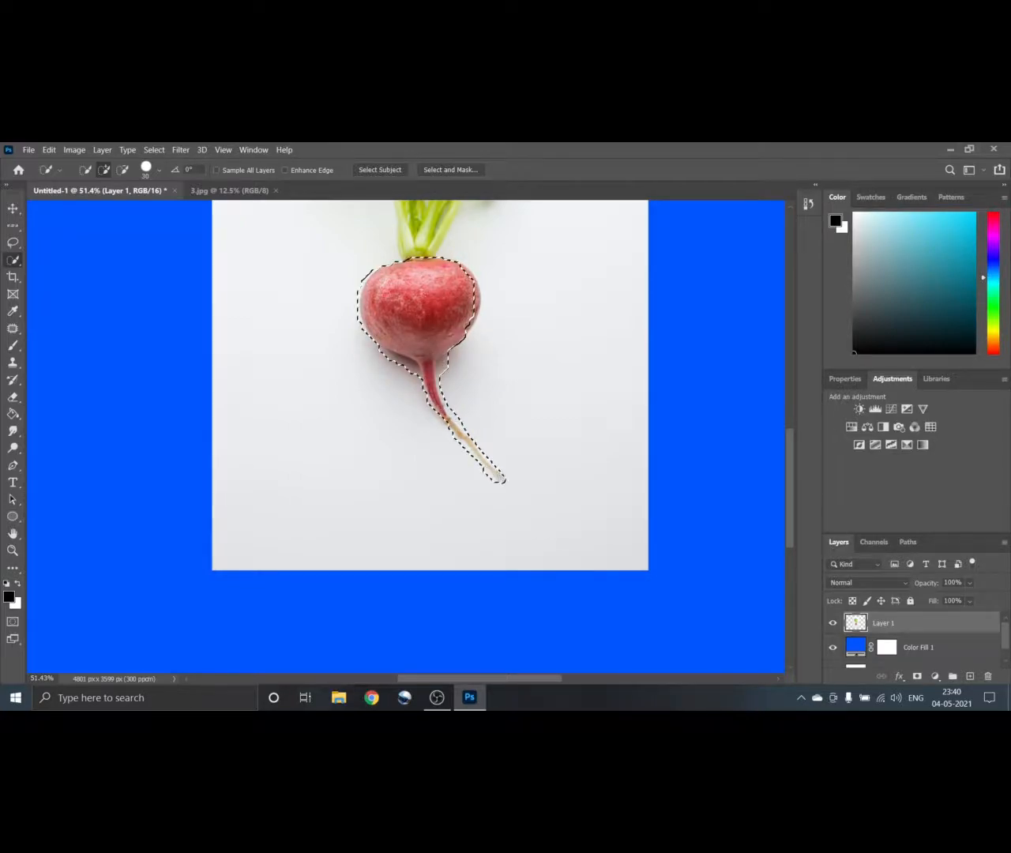
Subtract the surplus background along both sides of the root from the quick selection
scroll(423, 415, "up", 3)
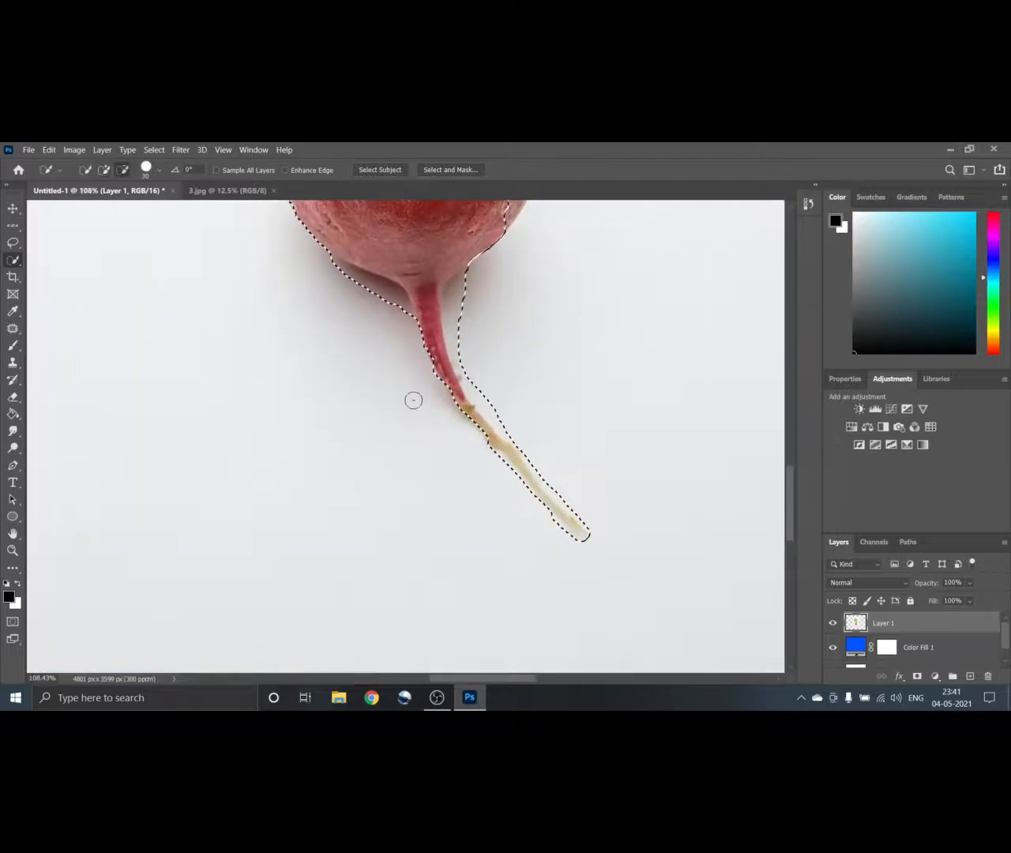
mouse_move(404, 321)
left_mouse_down()
mouse_move(339, 276)
mouse_move(404, 310)
mouse_move(387, 290)
mouse_move(341, 273)
mouse_move(471, 270)
mouse_move(459, 277)
mouse_move(468, 363)
mouse_move(457, 343)
mouse_move(472, 382)
mouse_move(563, 488)
mouse_move(608, 498)
left_mouse_up()
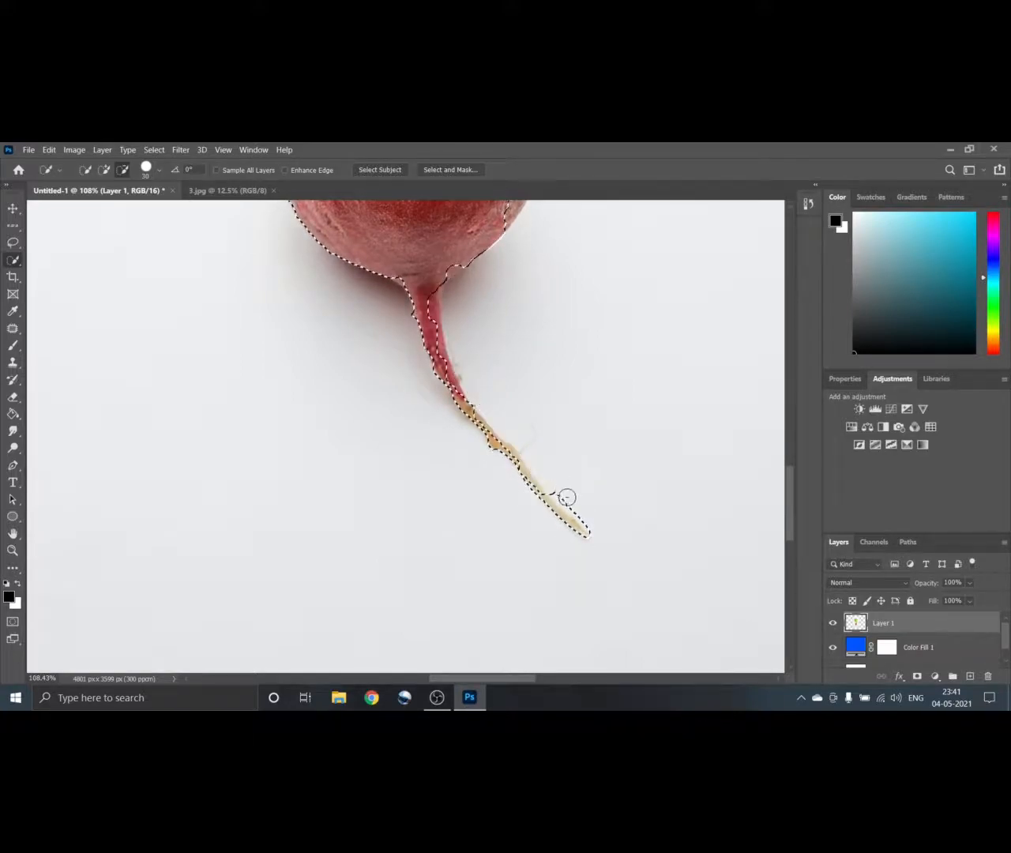
key("ctrl+z")
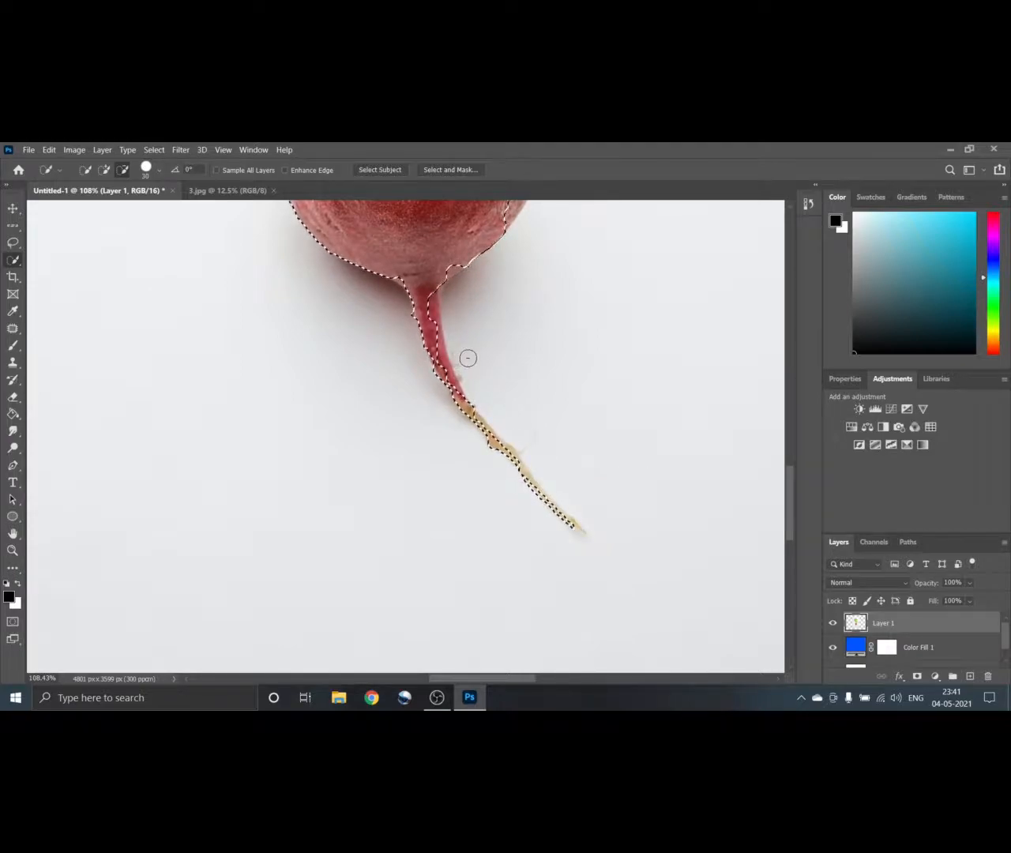
left_click_drag(467, 367, 461, 369)
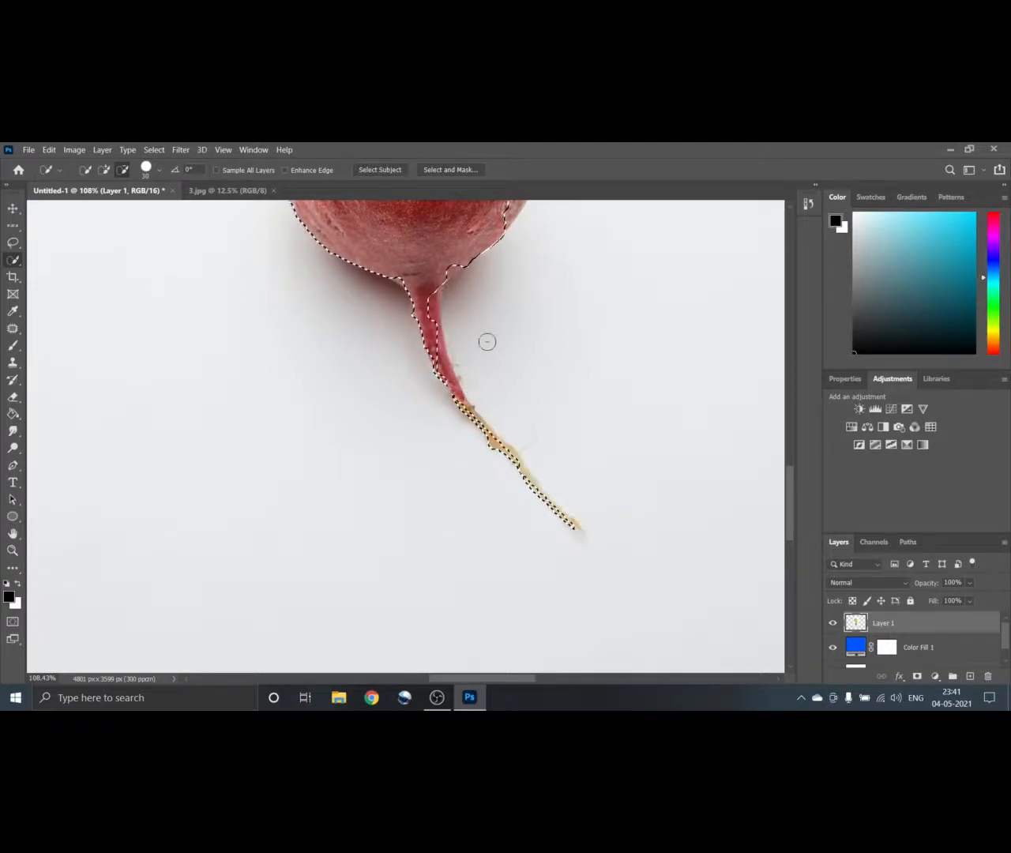
Add the missing right side and upper edge of the radish bulb to the selection
scroll(497, 308, "up", 5)
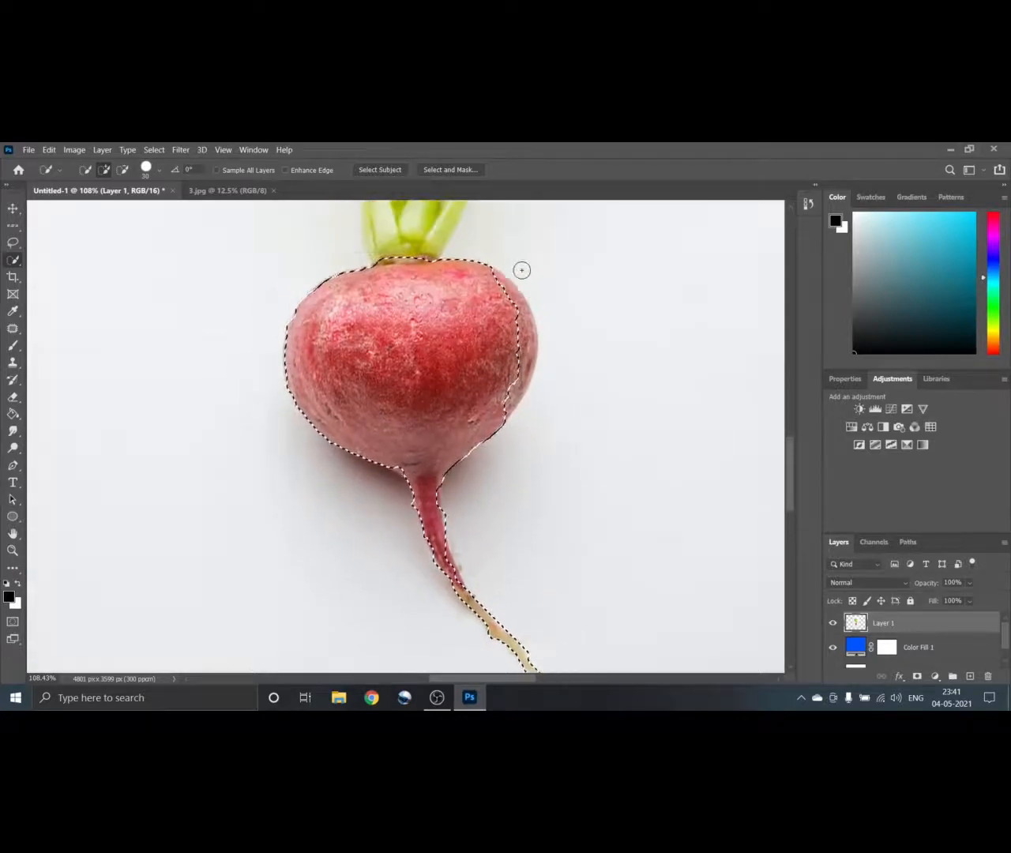
mouse_move(493, 290)
left_mouse_down()
mouse_move(474, 280)
mouse_move(513, 310)
mouse_move(527, 339)
mouse_move(512, 408)
left_mouse_up()
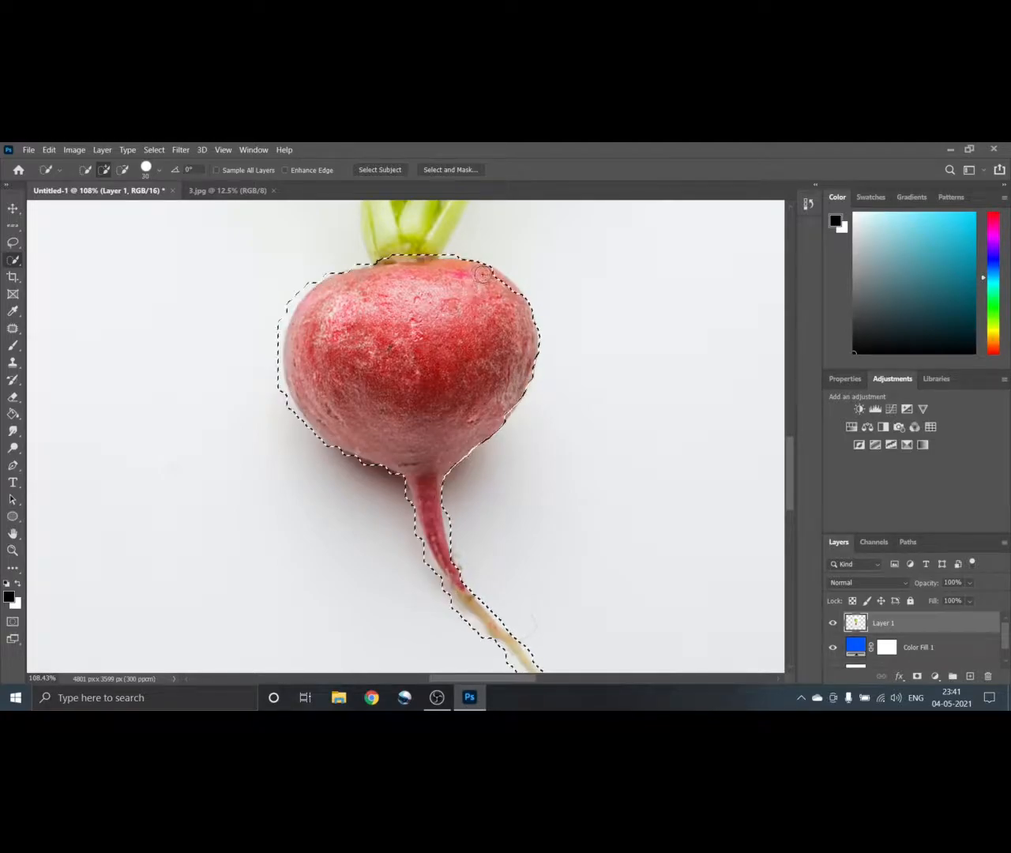
left_click_drag(483, 273, 341, 298)
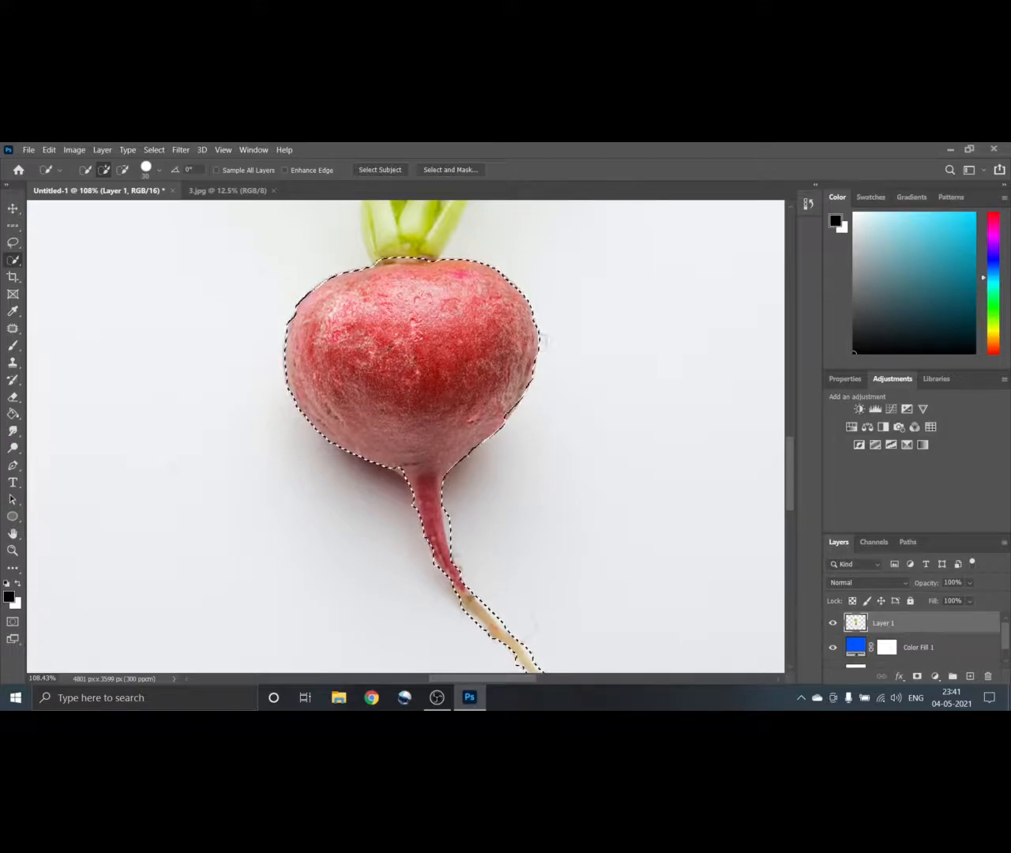
Refine the selection where the root meets the bulb, adding missing root and subtracting background on its right side
mouse_move(478, 479)
left_mouse_down()
mouse_move(451, 511)
mouse_move(454, 524)
left_mouse_up()
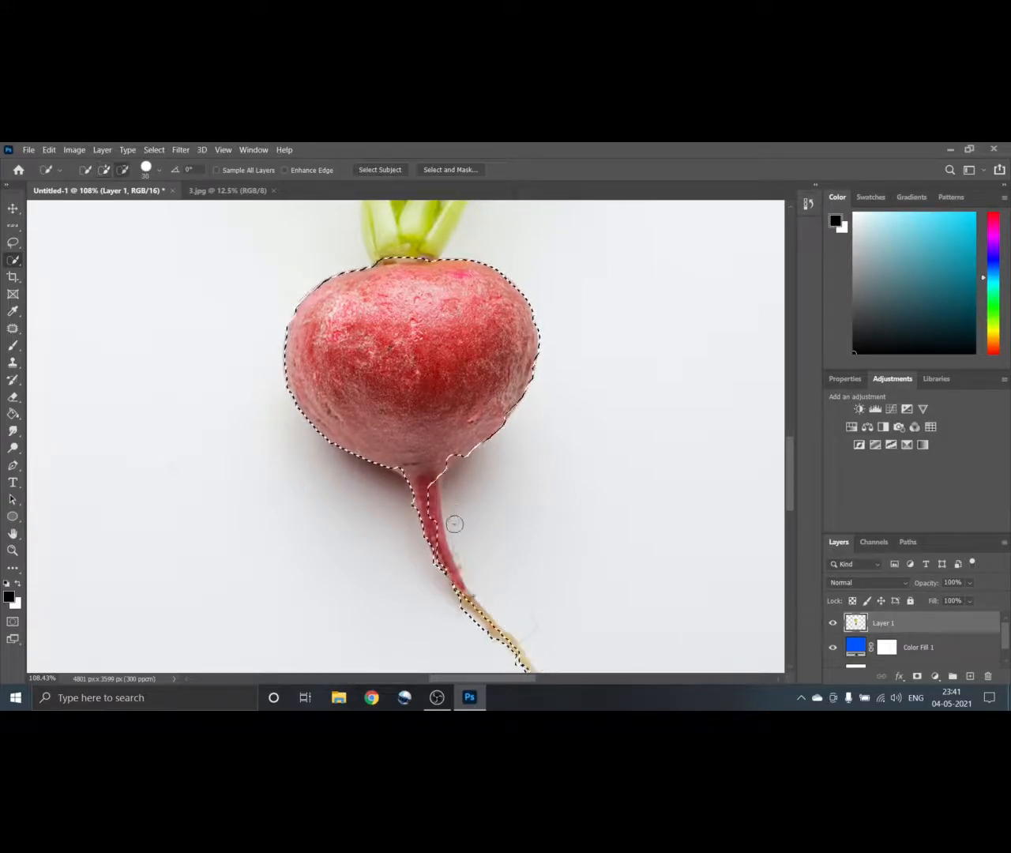
scroll(418, 384, "down", 2)
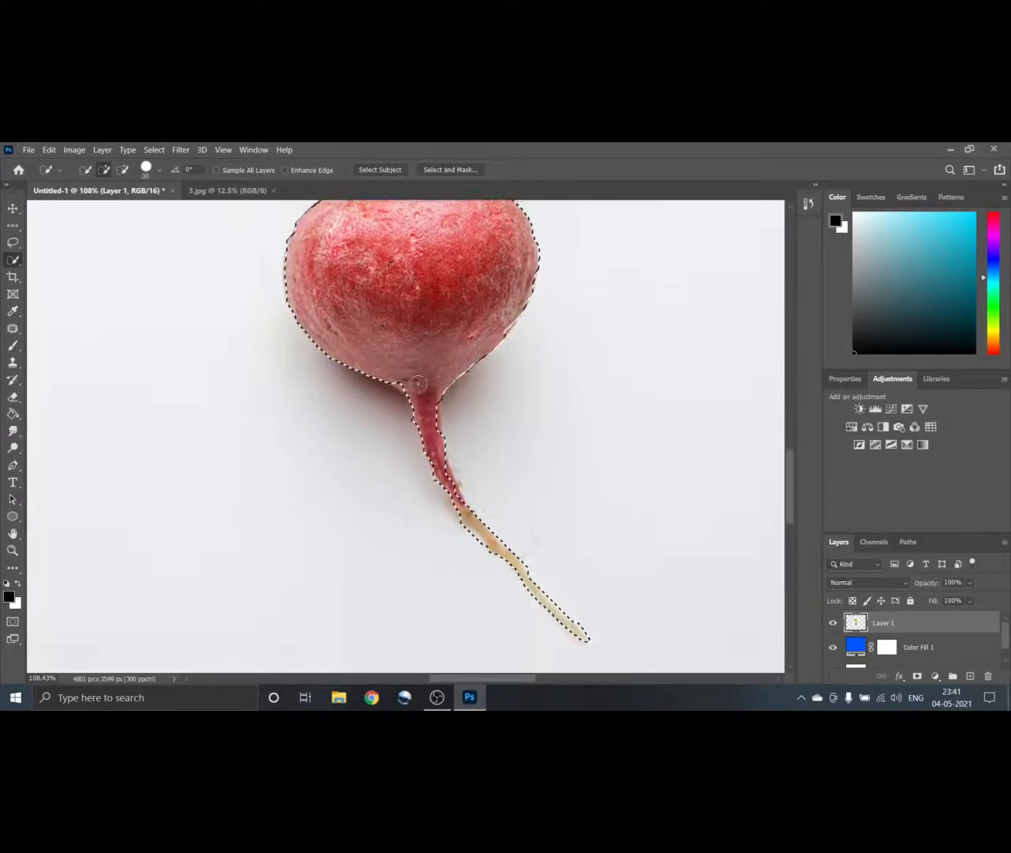
scroll(429, 516, "down", 2)
scroll(466, 537, "up", 3)
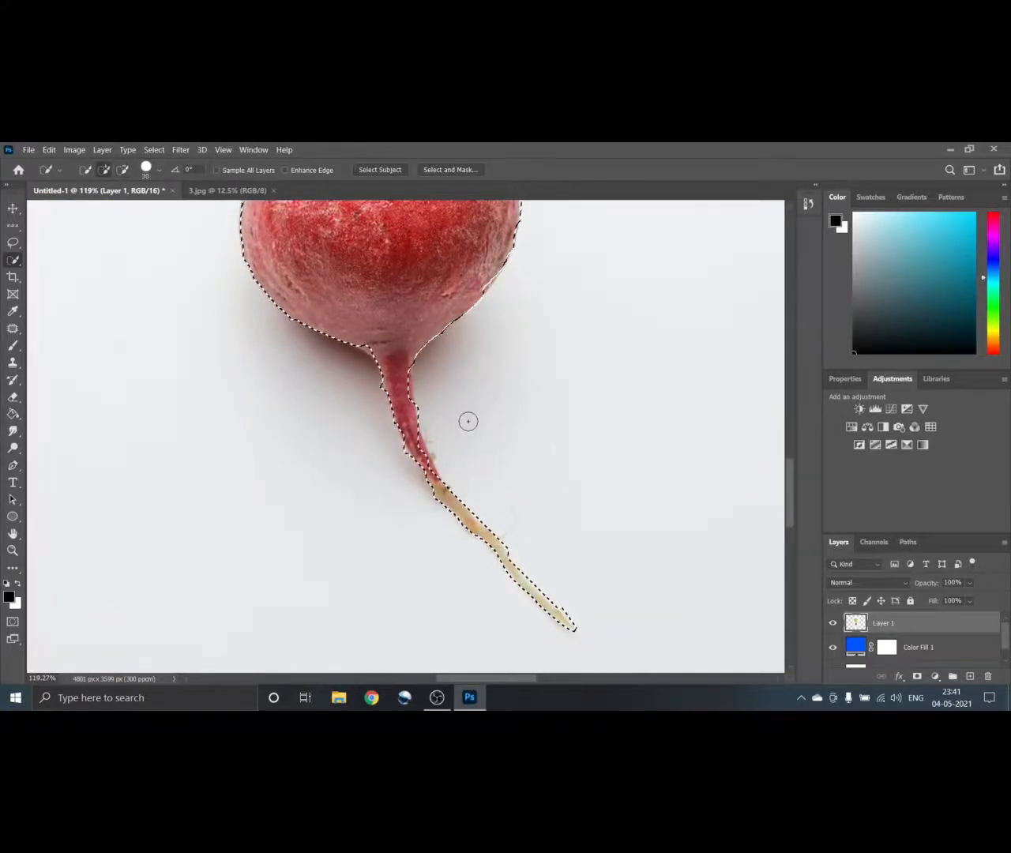
left_click(405, 363)
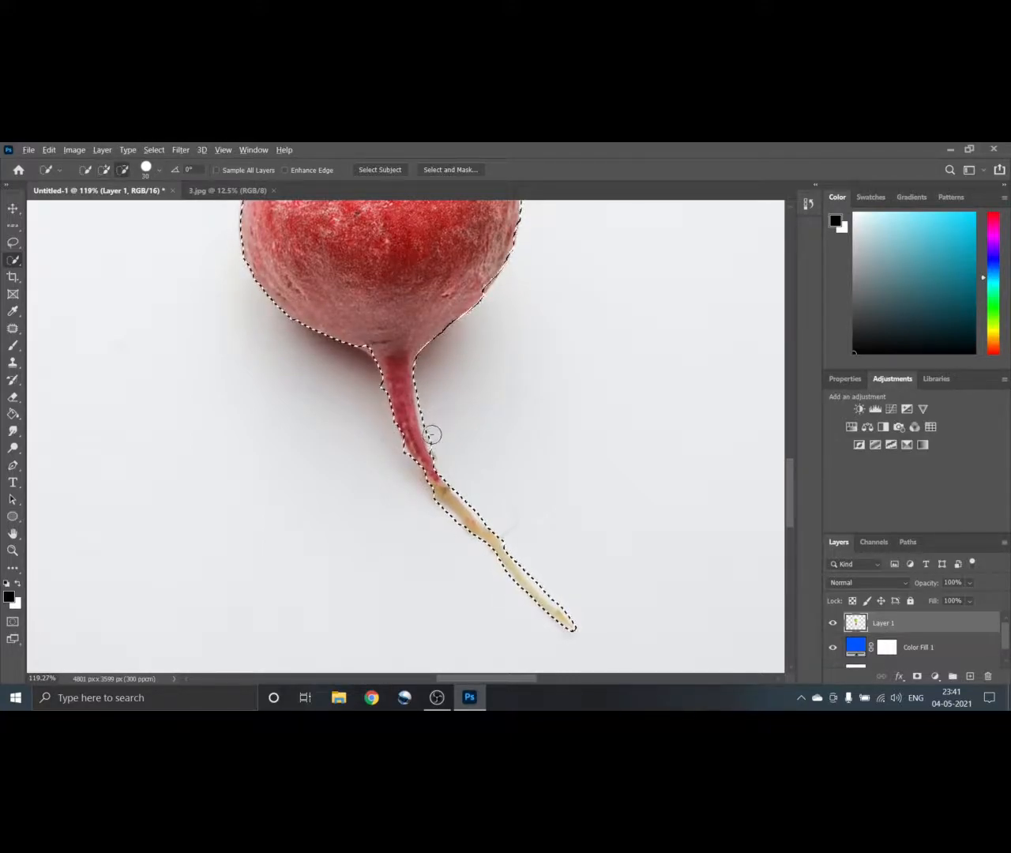
left_click(433, 367, "alt")
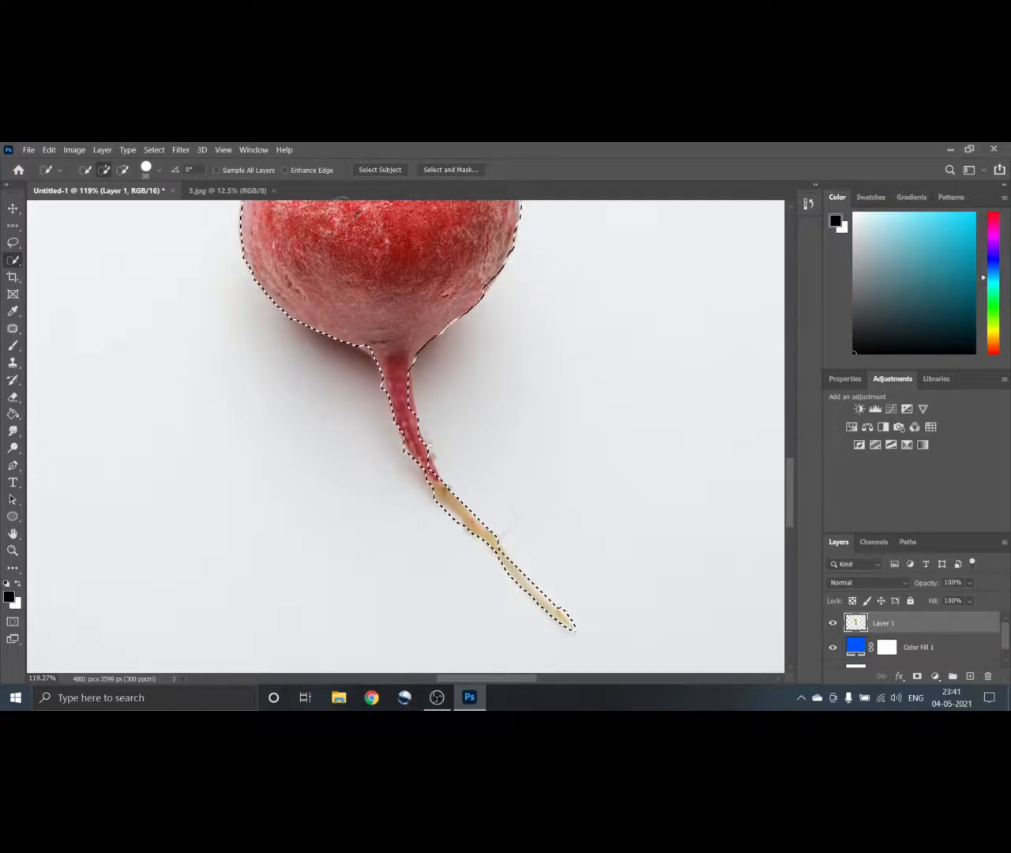
Reduce the Quick Selection brush size to 10 px and correct the selection along the upper root's right edge
left_click(160, 172)
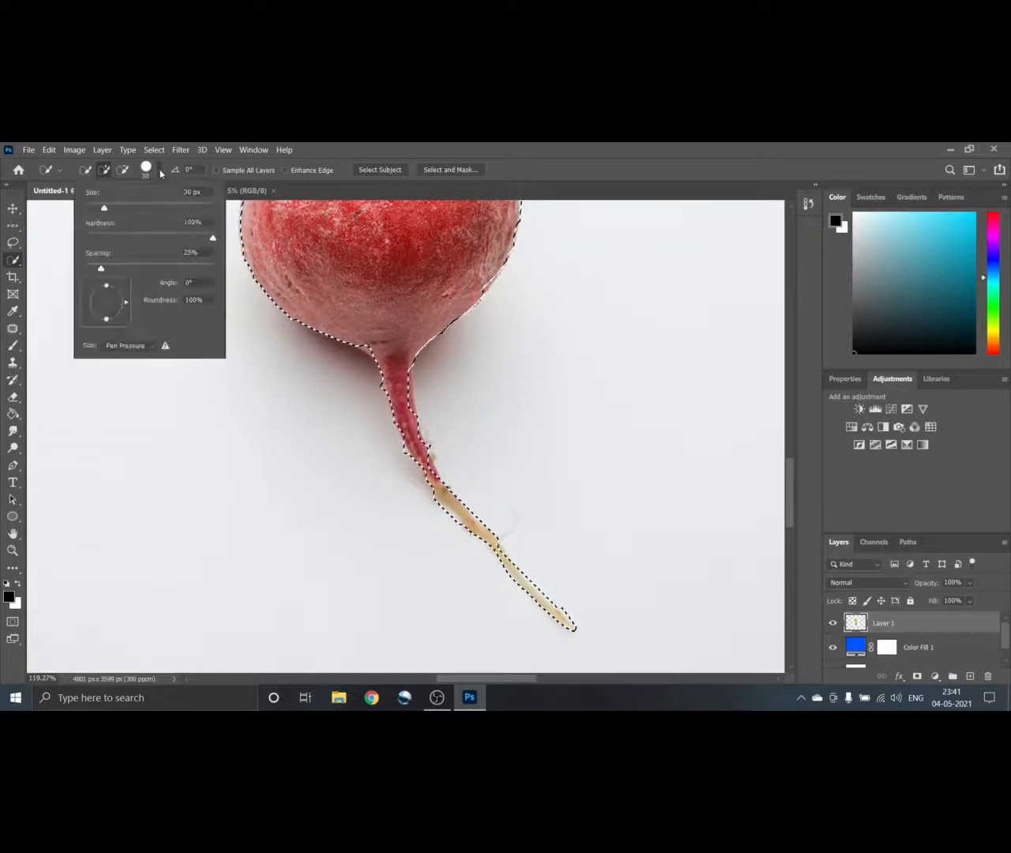
left_click_drag(103, 209, 92, 209)
key("alt")
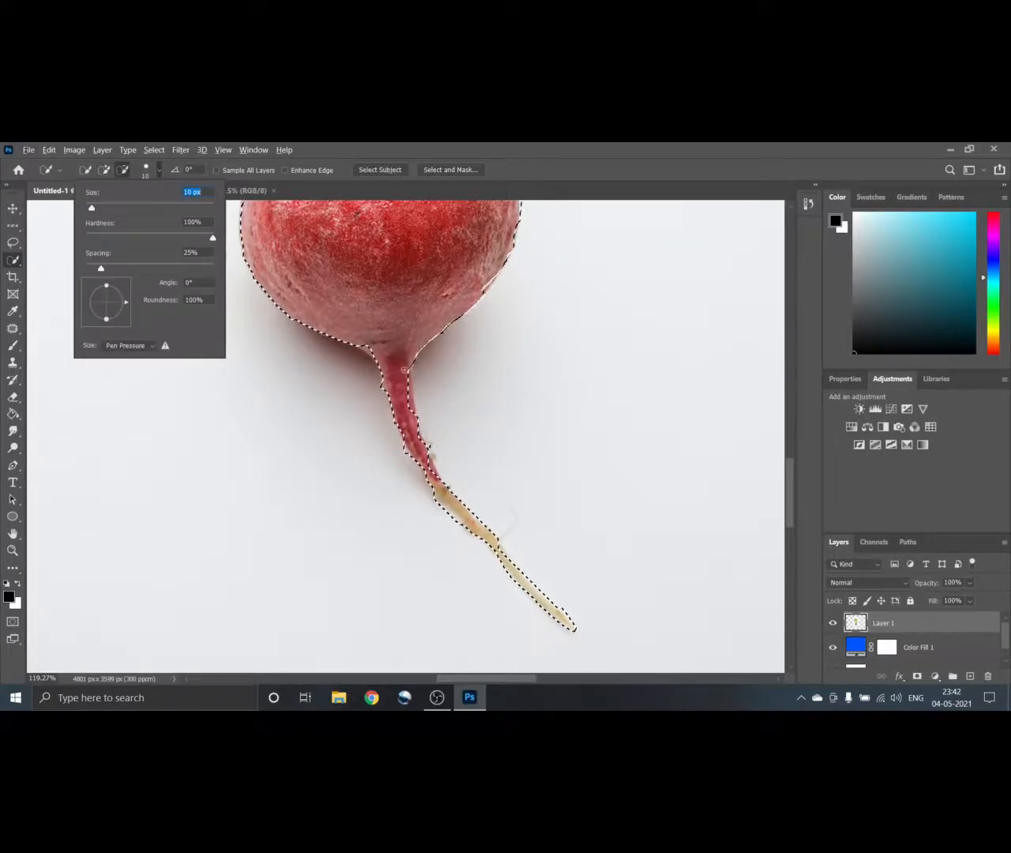
left_click(405, 369)
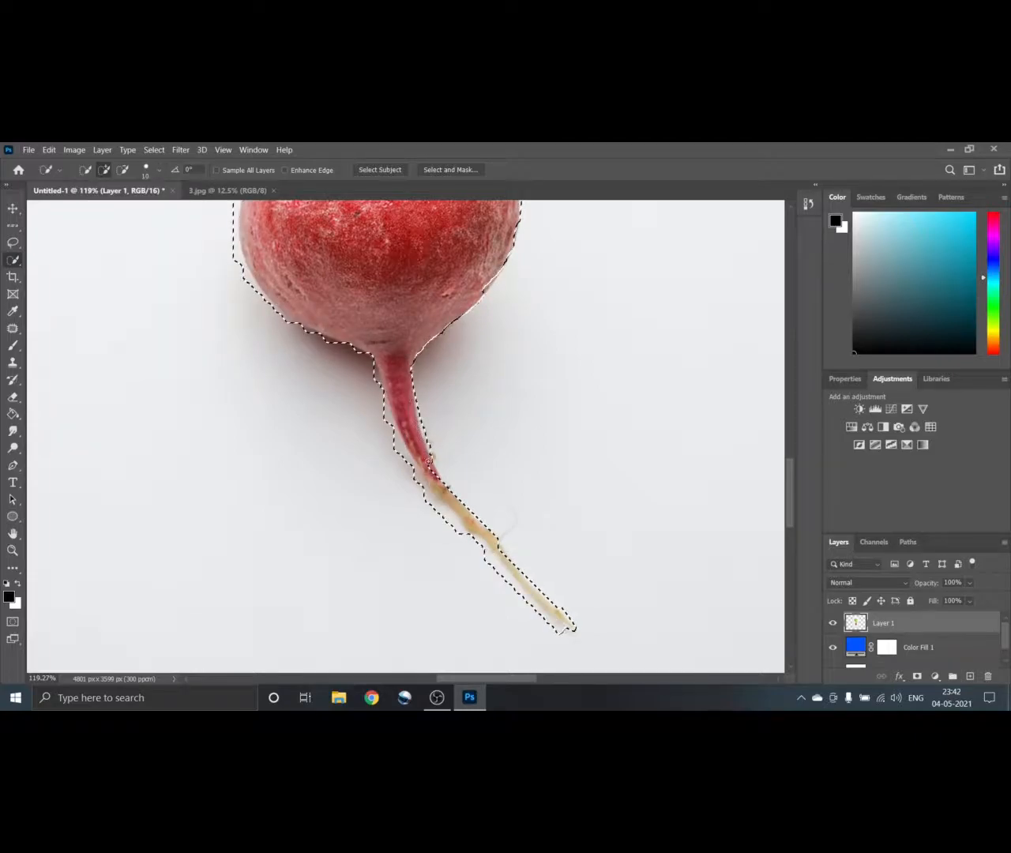
left_click(416, 383, "alt")
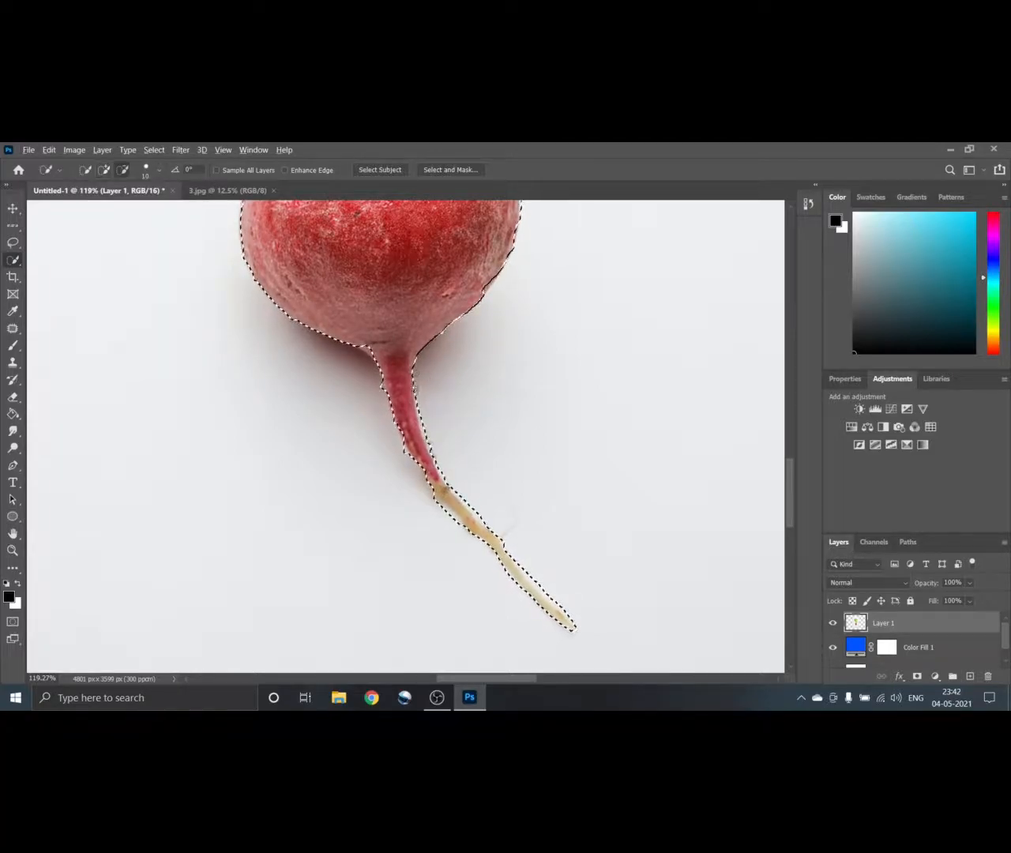
Correct the quick selection around the root's red-to-yellow transition, subtracting background on its left side and adding back missing root
left_click(437, 476)
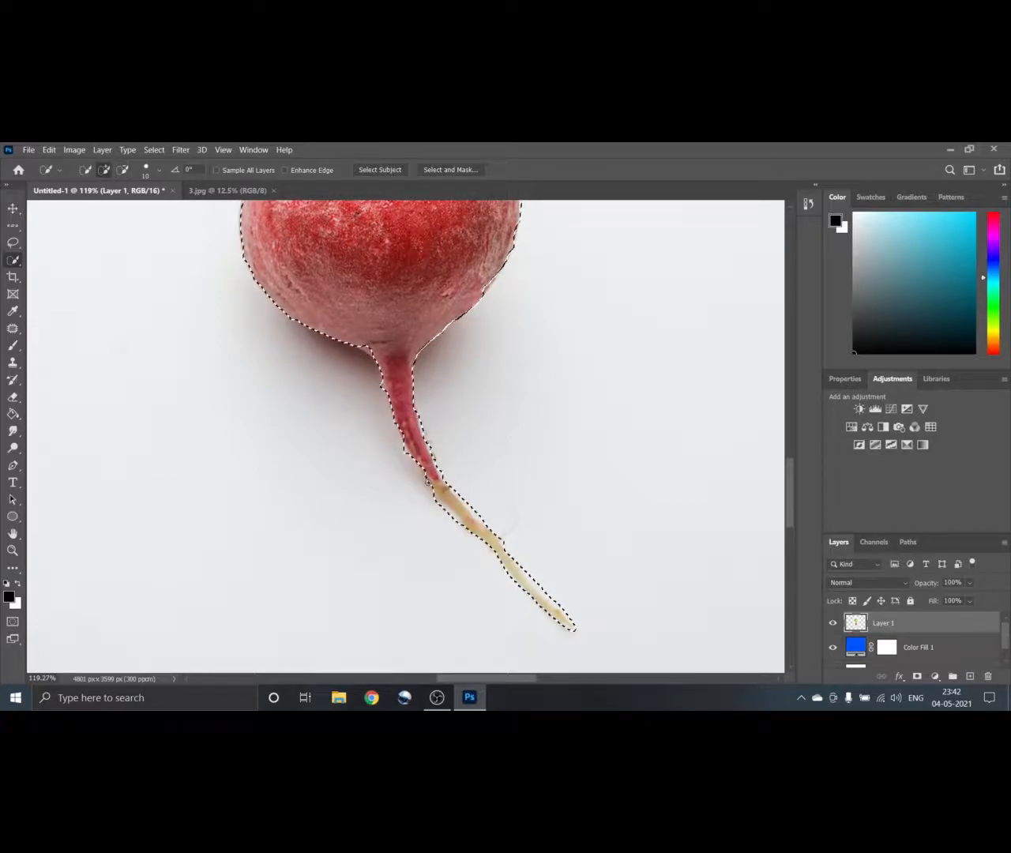
key("alt")
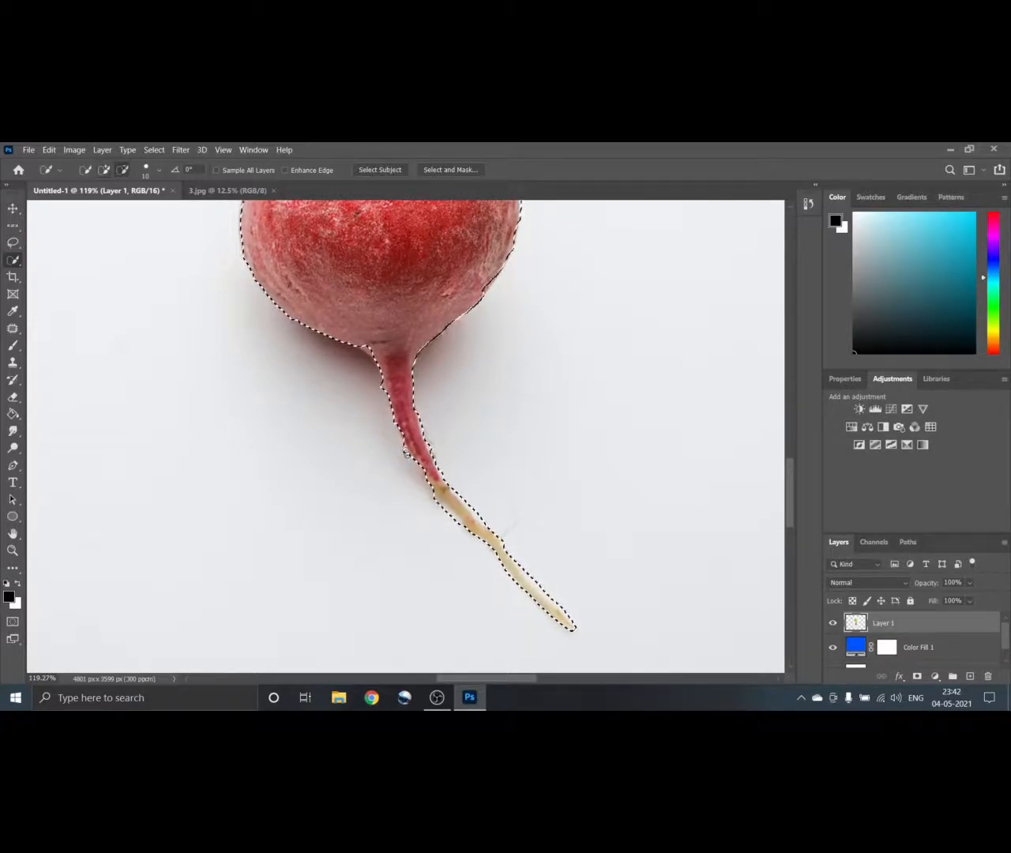
left_click(421, 484, "alt")
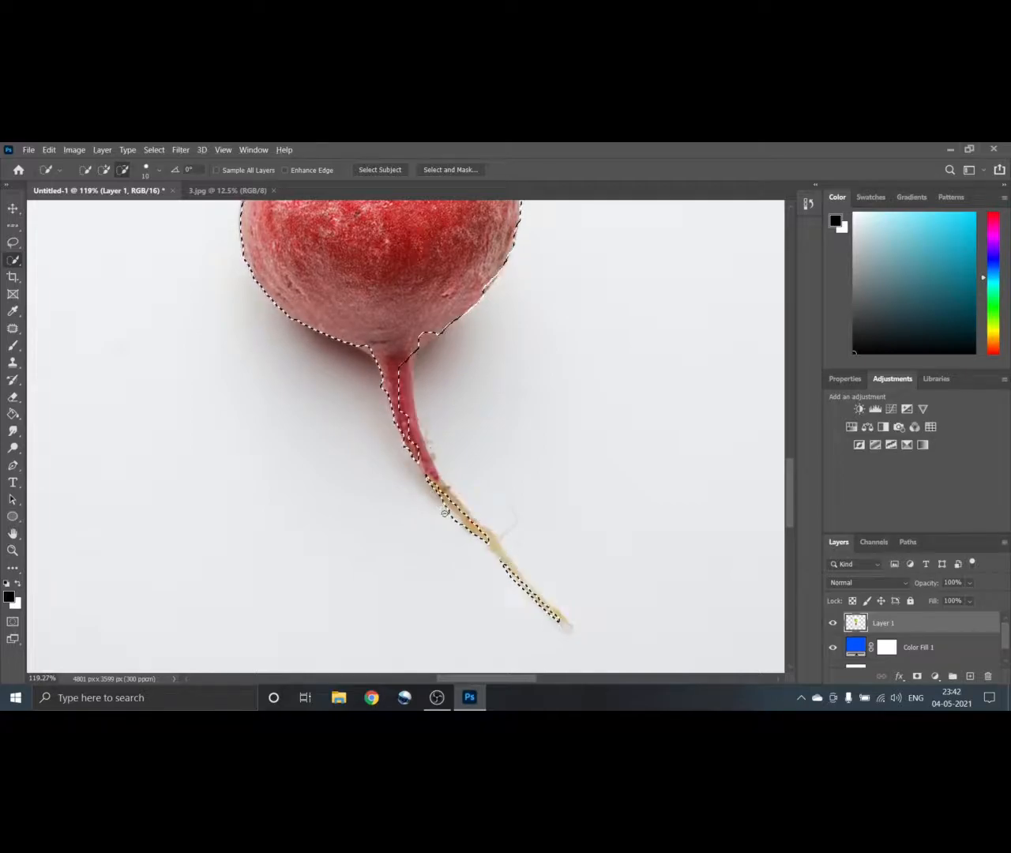
left_click_drag(459, 541, 453, 527)
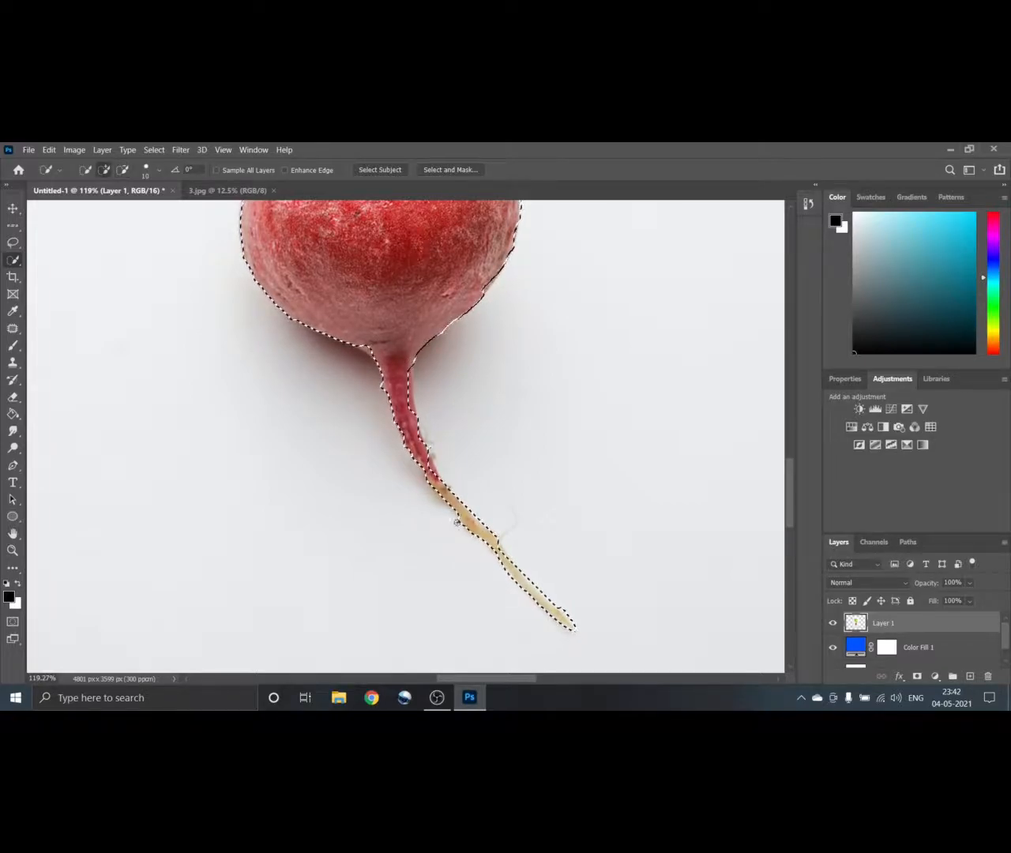
key("alt")
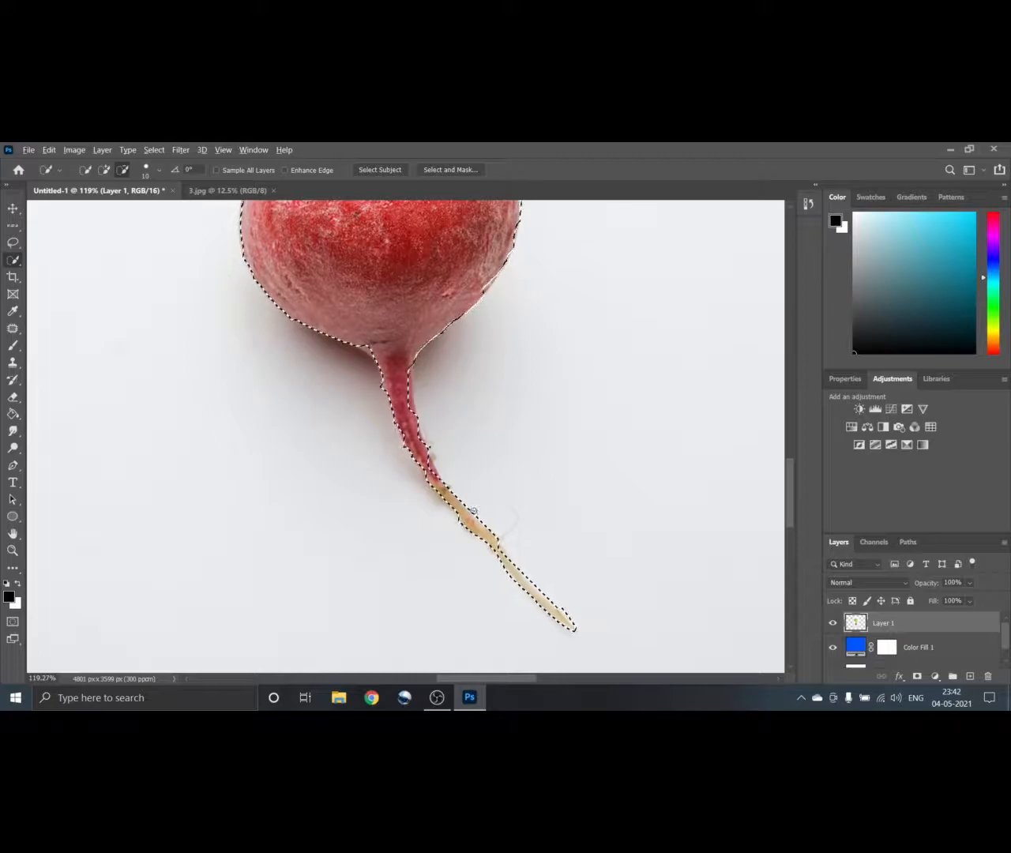
left_click(404, 371, "alt")
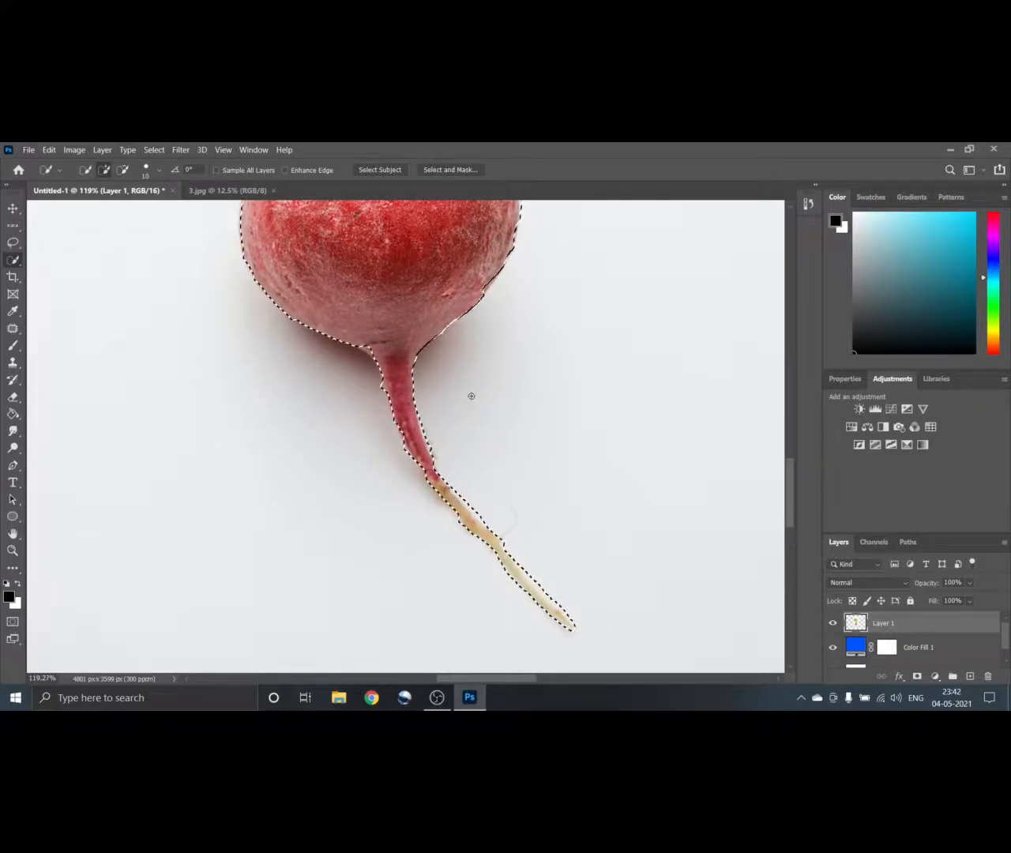
Subtract the surplus background along both edges of the red upper root from the quick selection
key("alt")
left_click(433, 450, "alt")
scroll(427, 445, "up", 5)
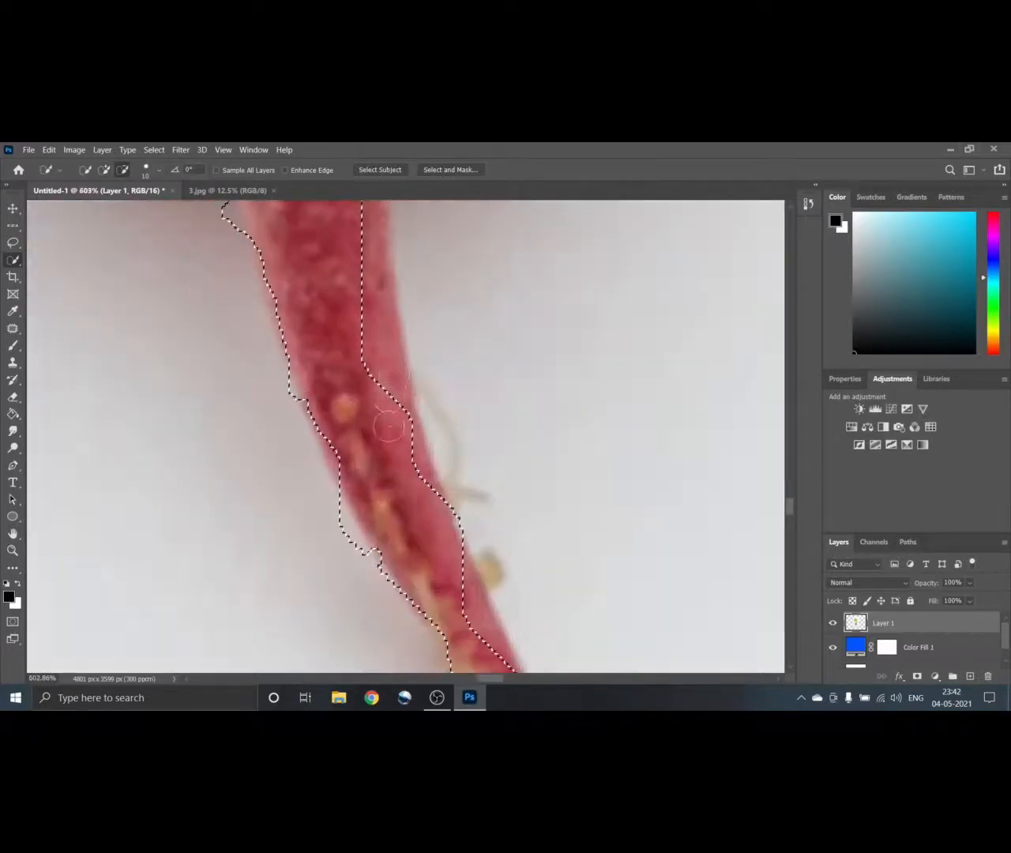
scroll(395, 379, "down", 2)
scroll(365, 309, "up", 1)
scroll(343, 261, "down", 5)
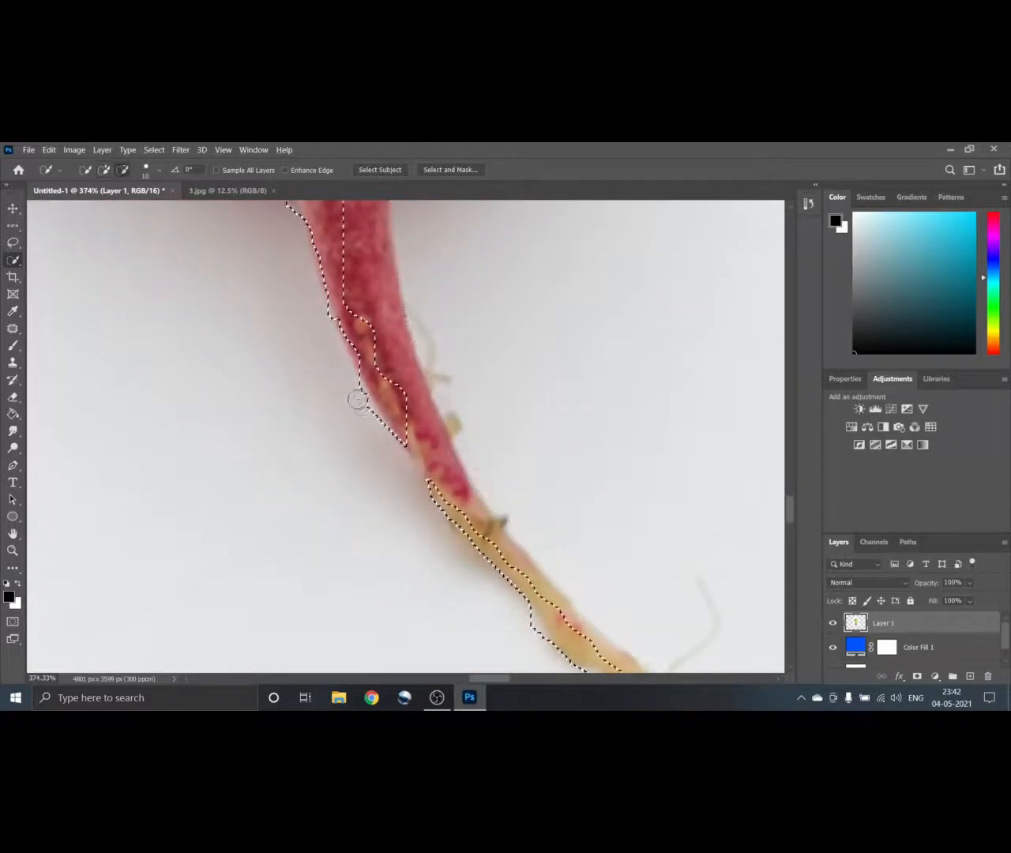
left_click(318, 336, "alt")
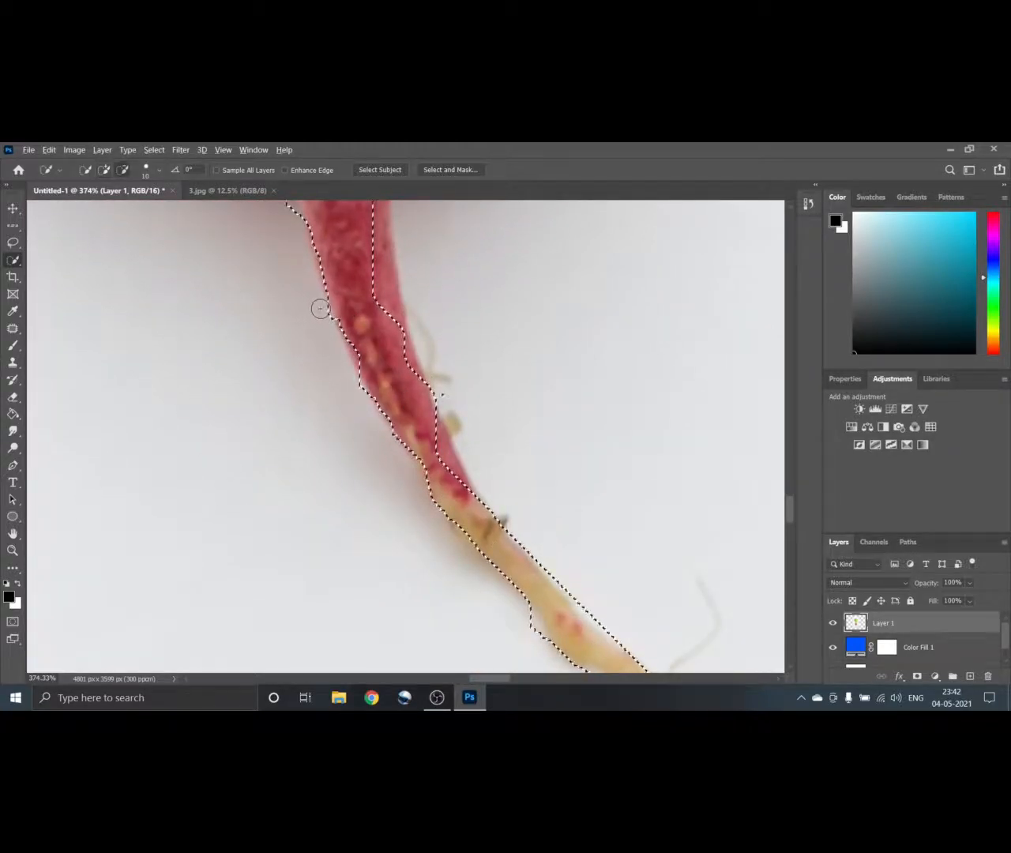
Add the missing right edge of the upper root to the quick selection and deselect everything
scroll(316, 292, "up", 5)
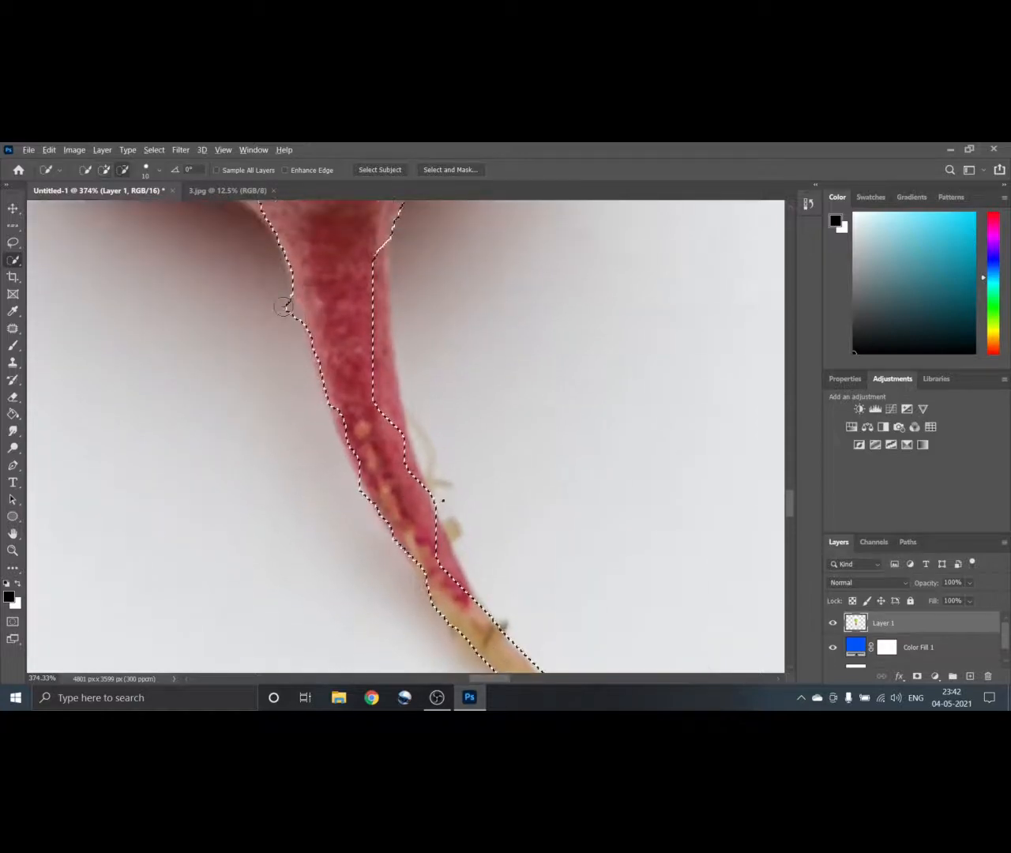
scroll(329, 276, "down", 7)
scroll(335, 282, "down", 3)
mouse_move(391, 269)
left_mouse_down()
mouse_move(456, 387)
mouse_move(417, 315)
left_mouse_up()
scroll(417, 315, "down", 10)
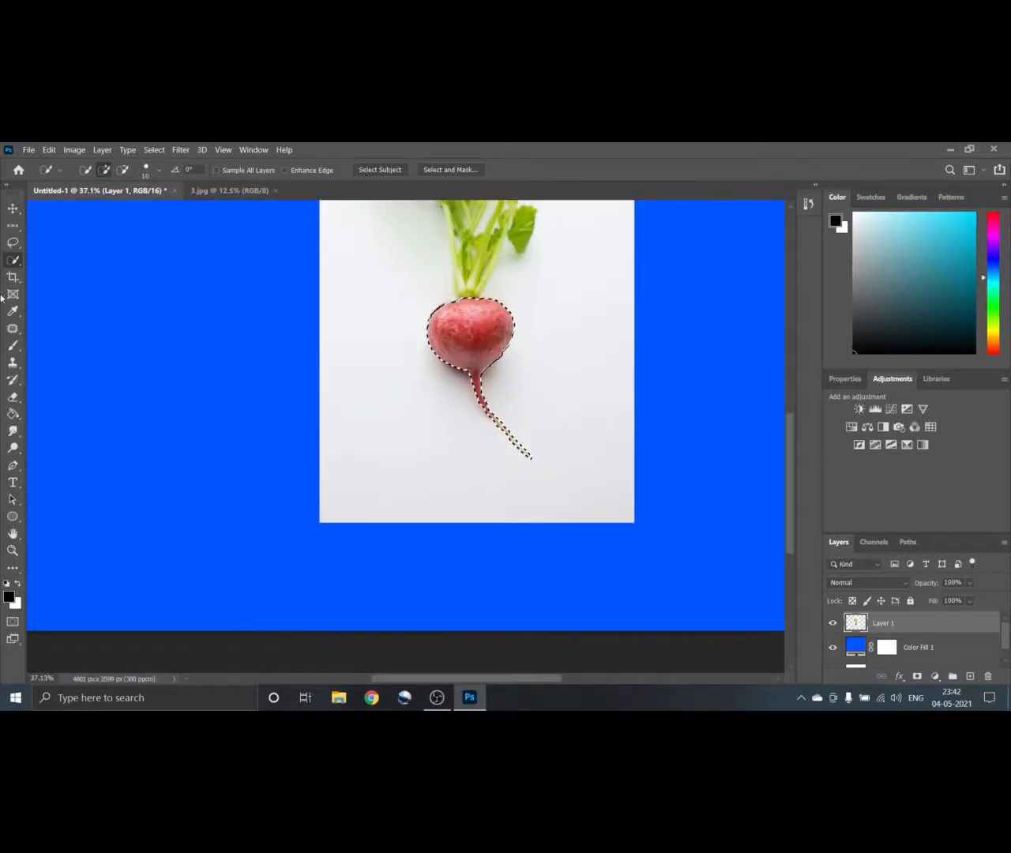
key("ctrl+d")
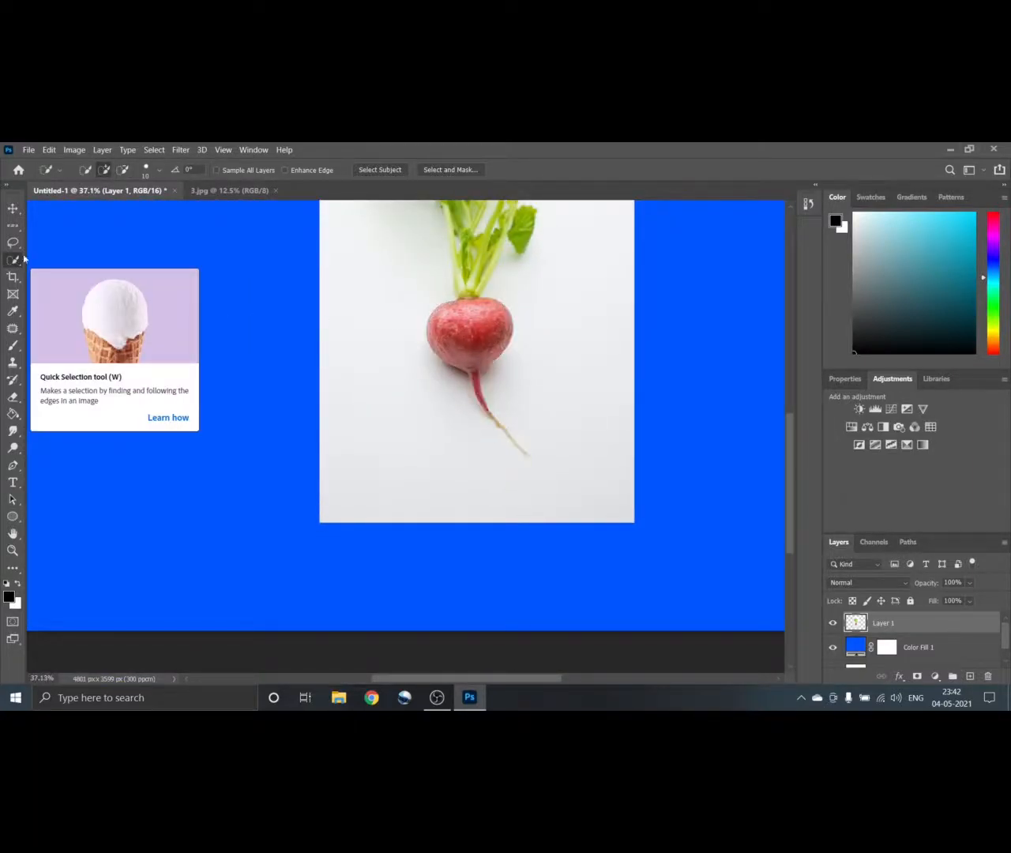
Select the bright upper part of the radish bulb with the Magic Wand and add neighbouring red areas to the selection
right_click(15, 263)
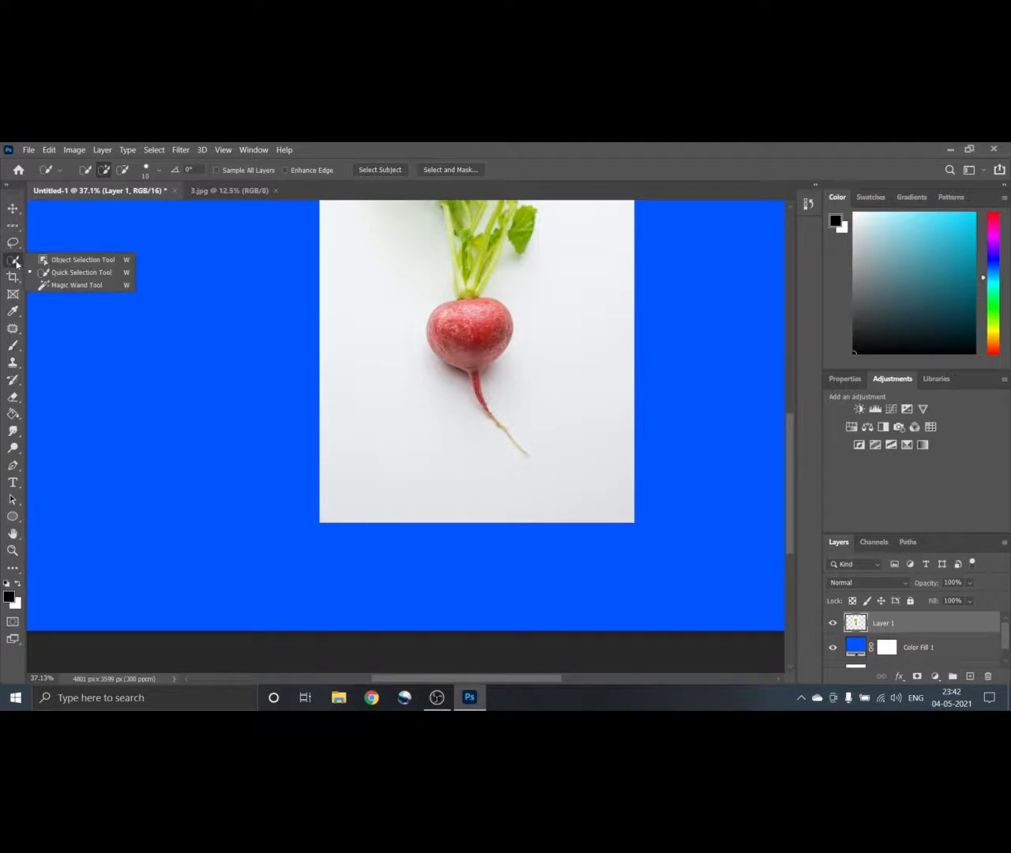
left_click(71, 285)
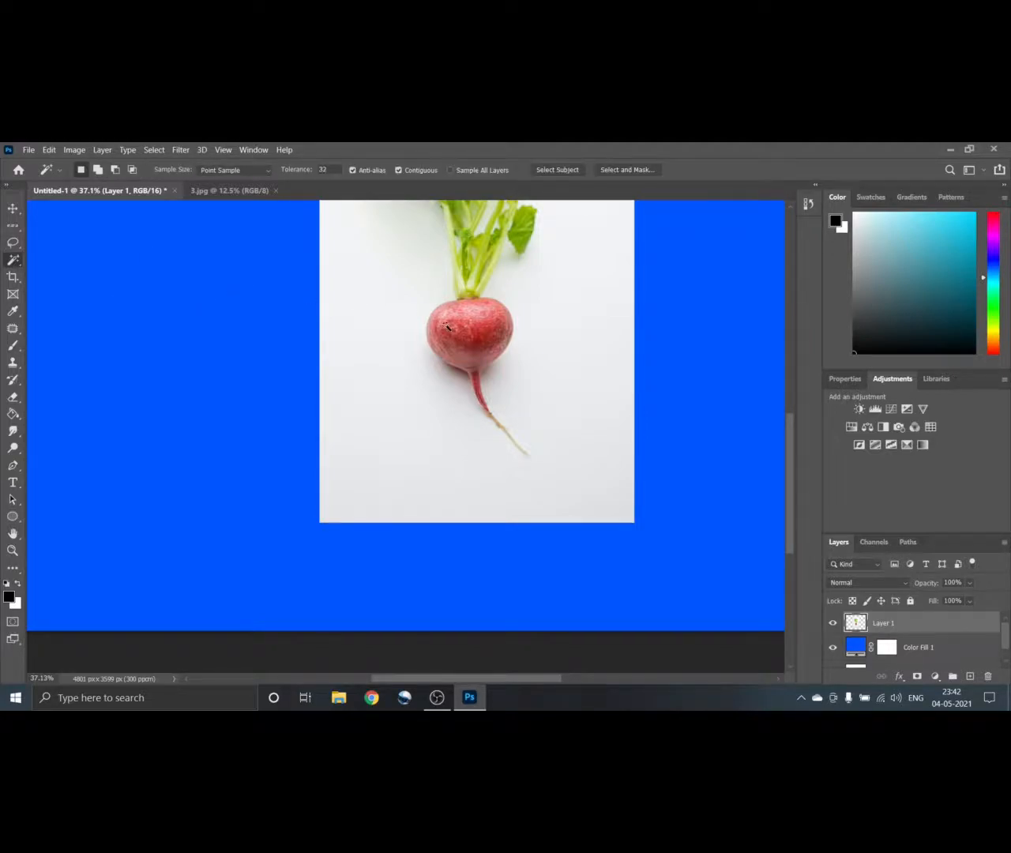
left_click(461, 324)
scroll(471, 326, "up", 5, "alt")
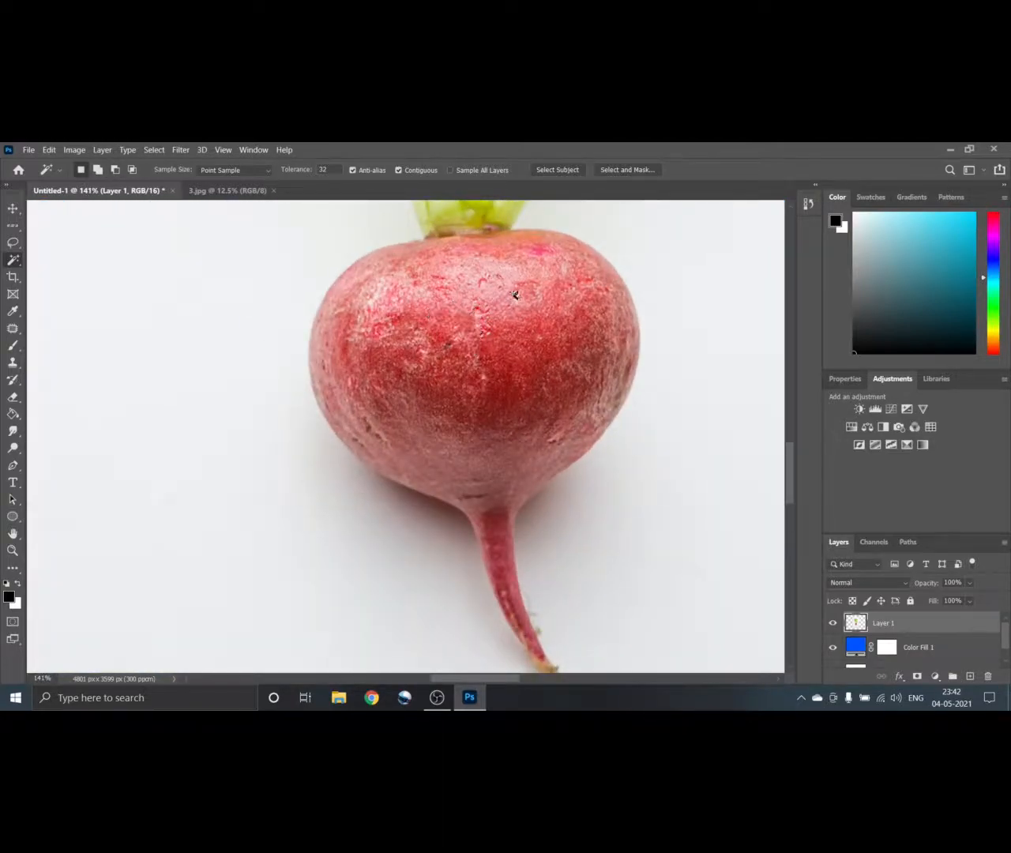
left_click(473, 299)
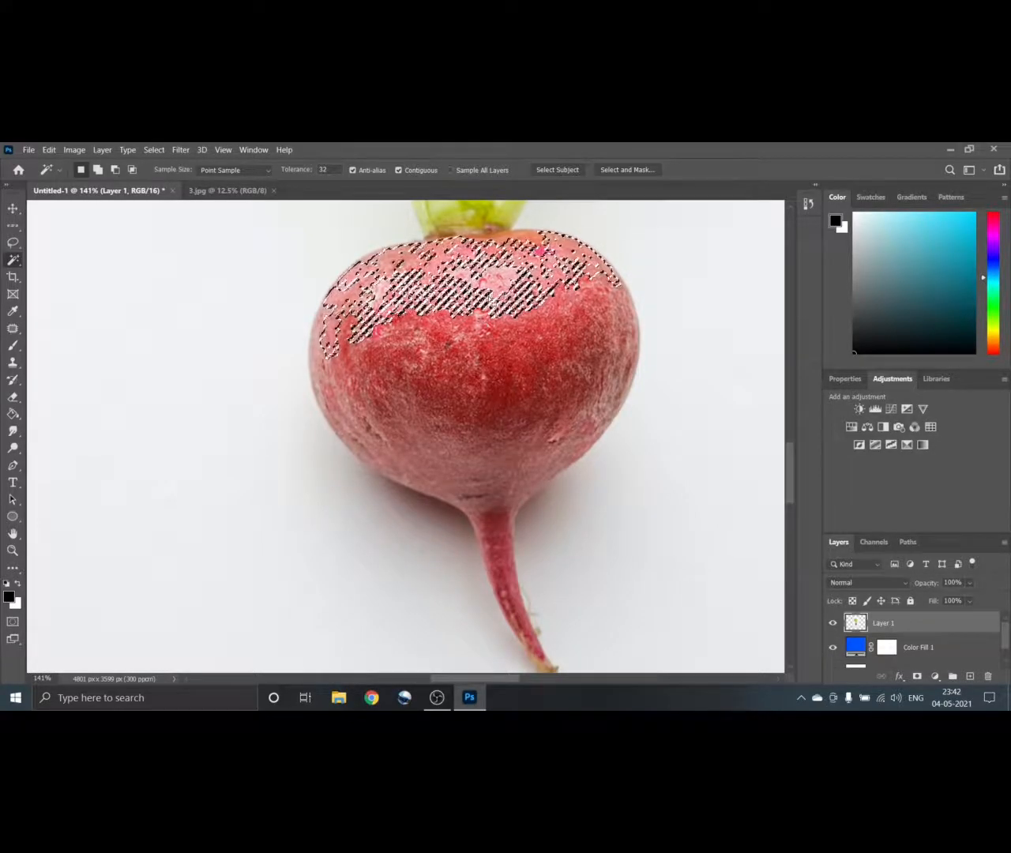
left_click(97, 170)
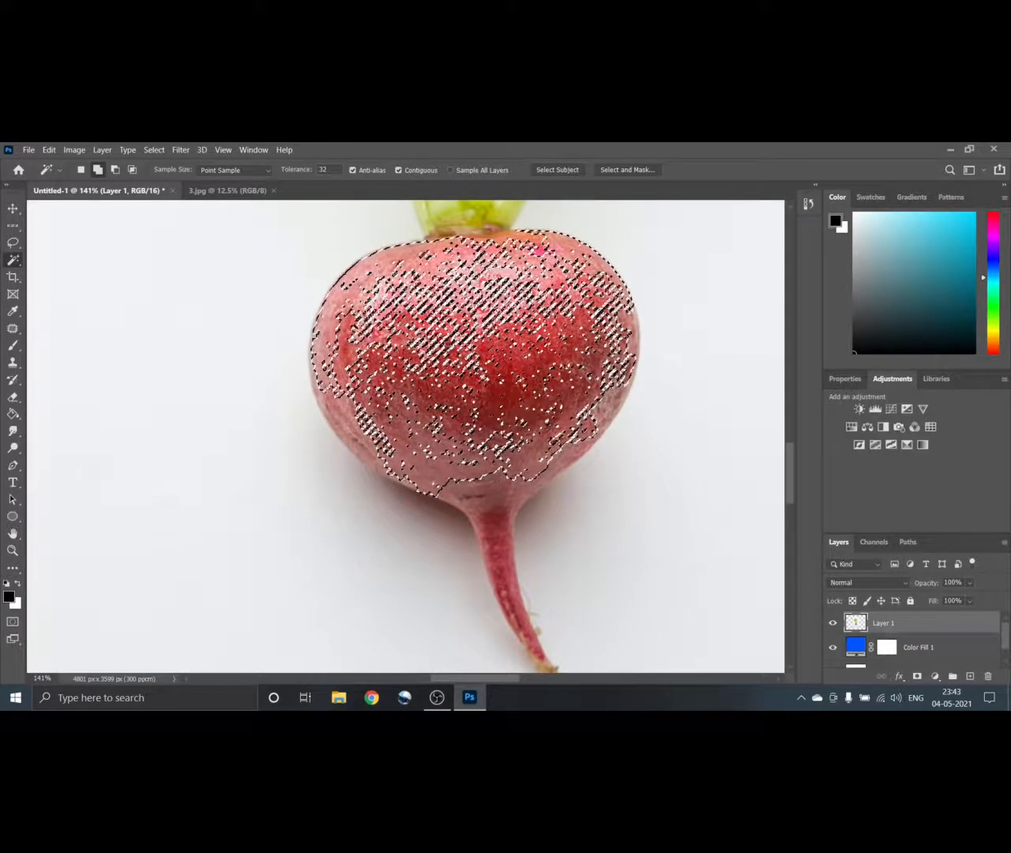
Set the Magic Wand tolerance to 50 and add the remaining bulb and the whole root to the selection
left_click(324, 169)
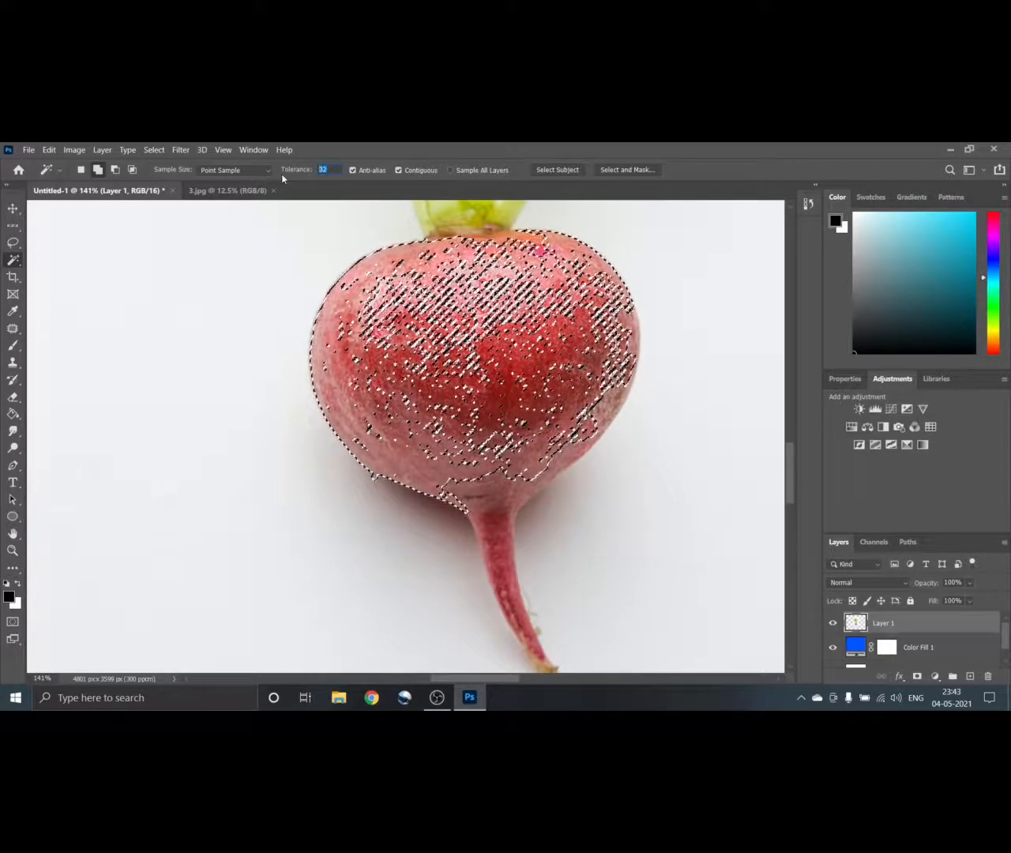
type("50")
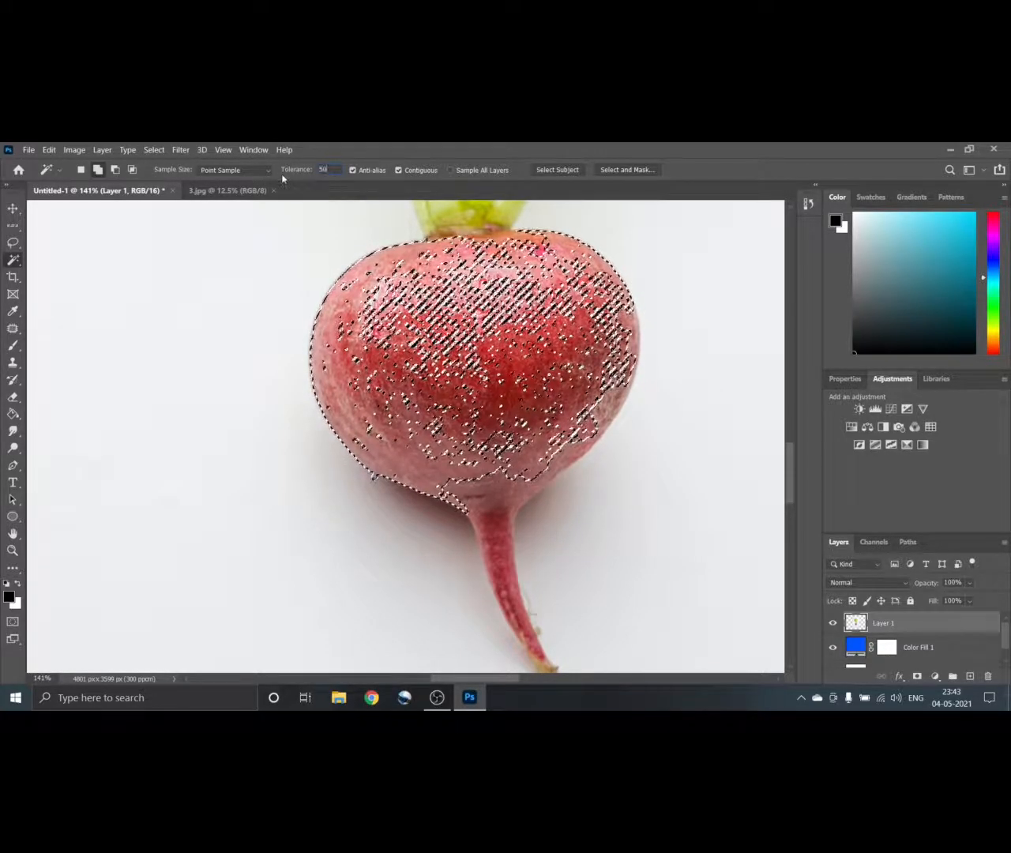
key("Return")
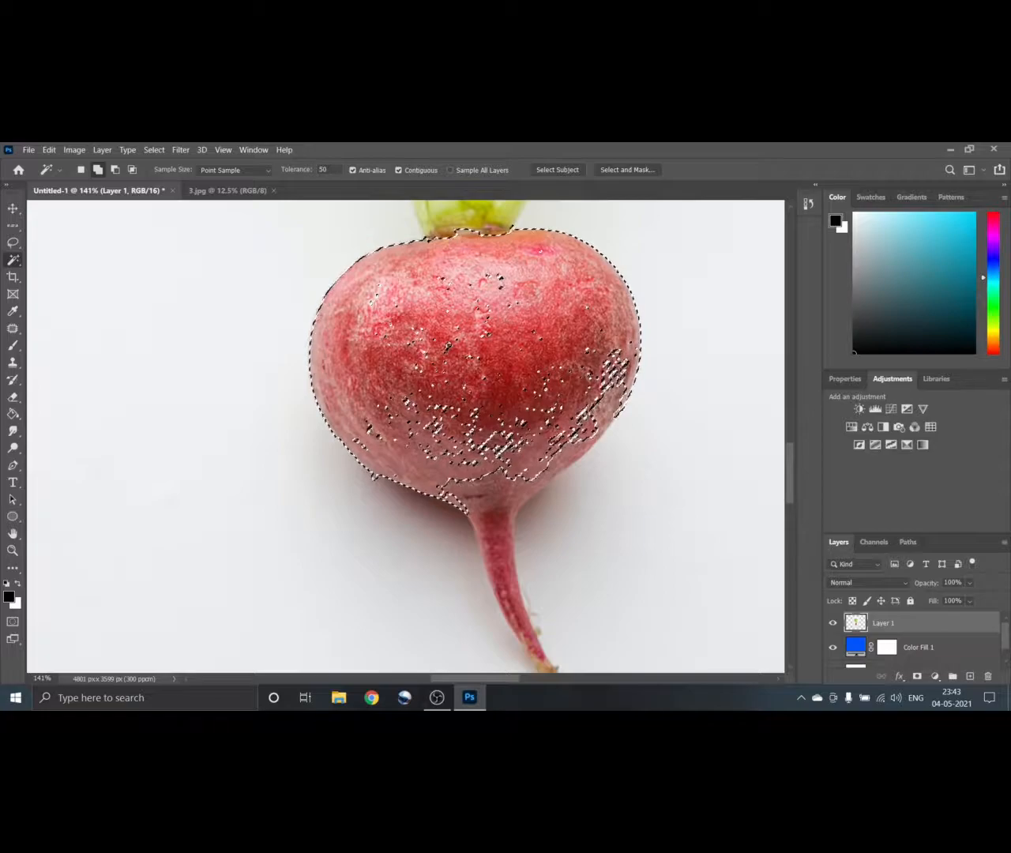
left_click(542, 535)
left_click(479, 499)
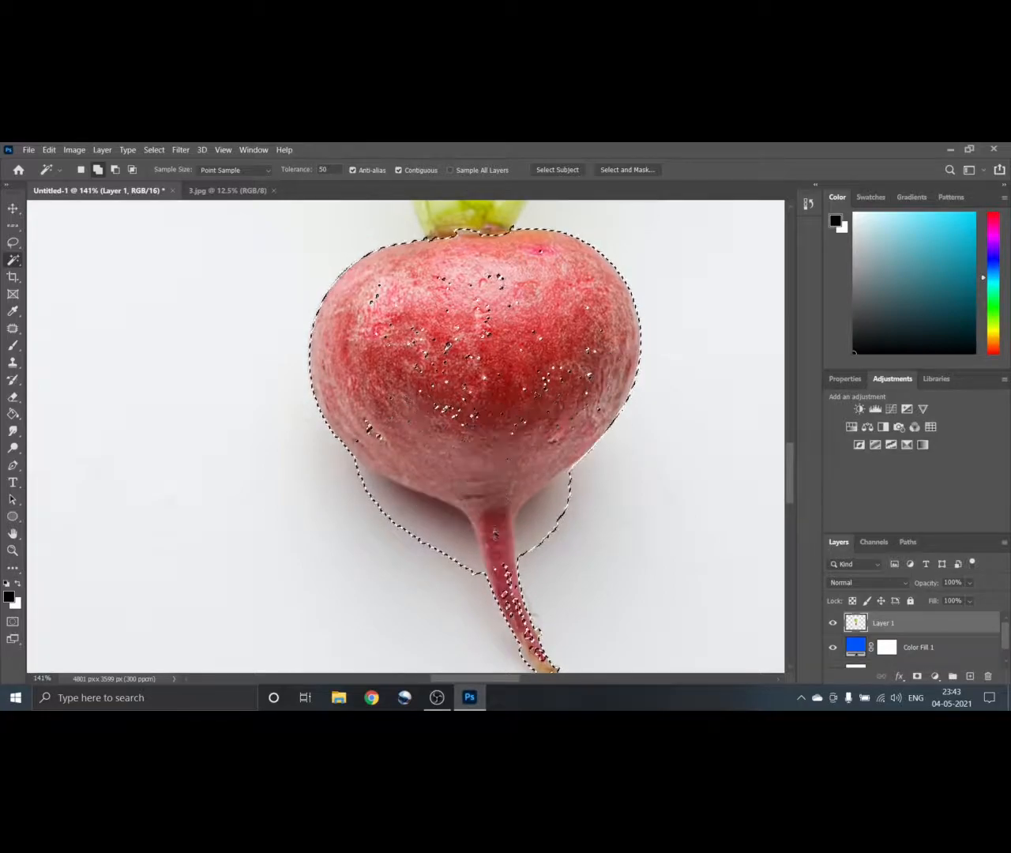
scroll(478, 499, "down", 4)
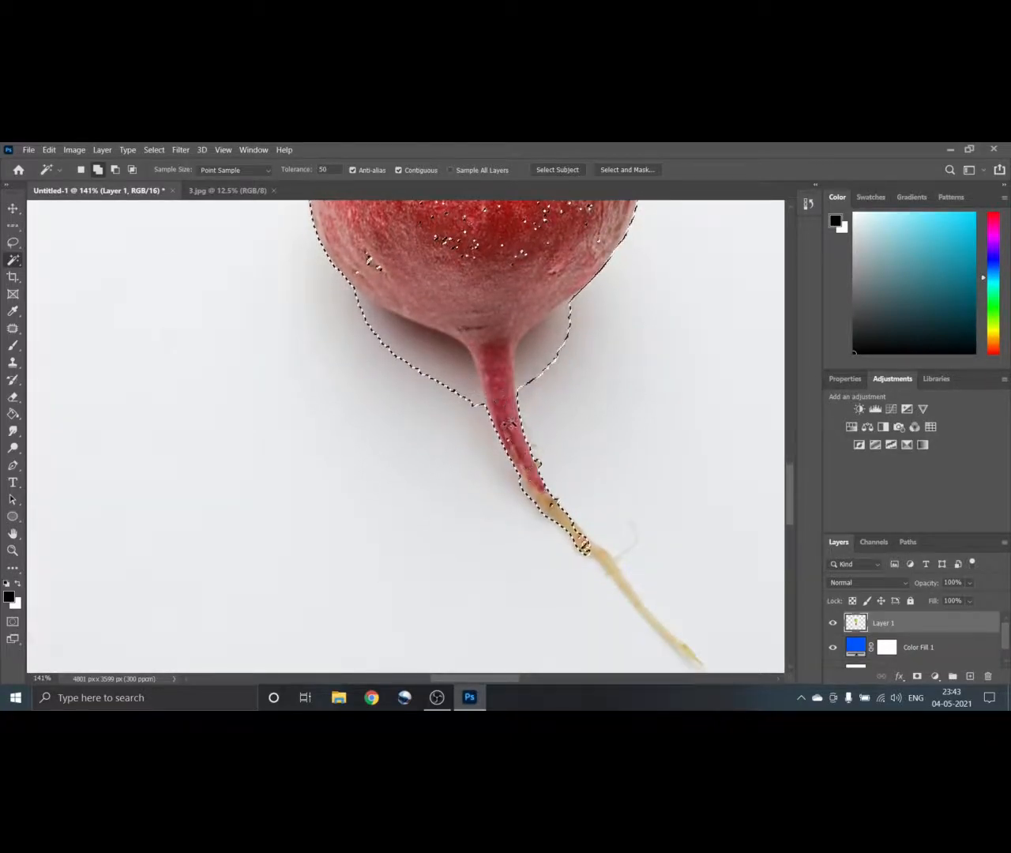
left_click(601, 559)
scroll(603, 560, "down", 2)
scroll(534, 458, "up", 3)
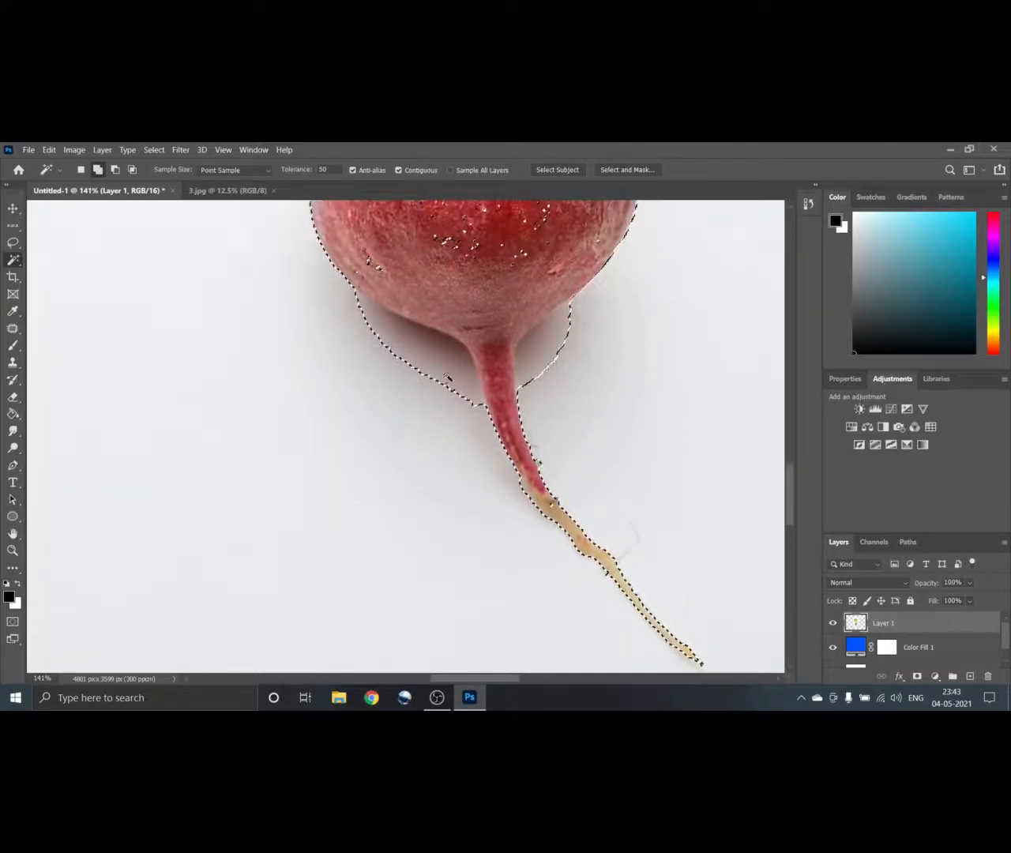
Subtract the shadow beneath the bulb's lower left side from the Magic Wand selection
left_click(451, 394, "alt")
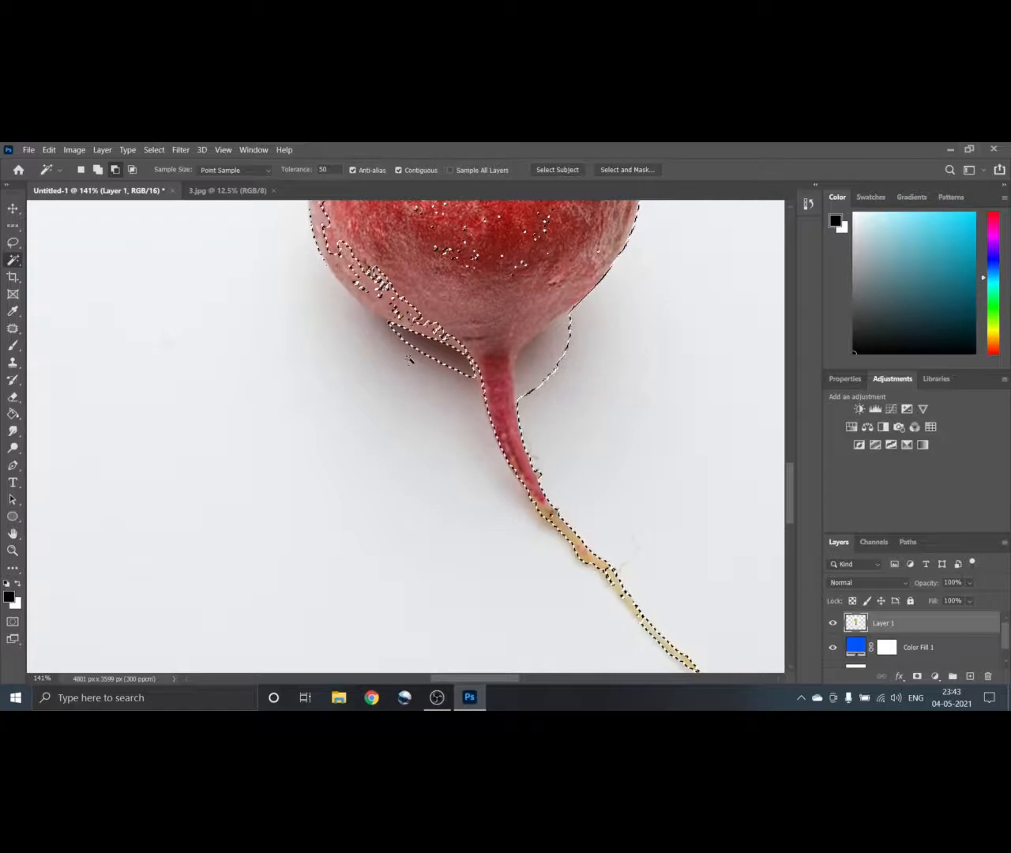
scroll(415, 465, "down", 6)
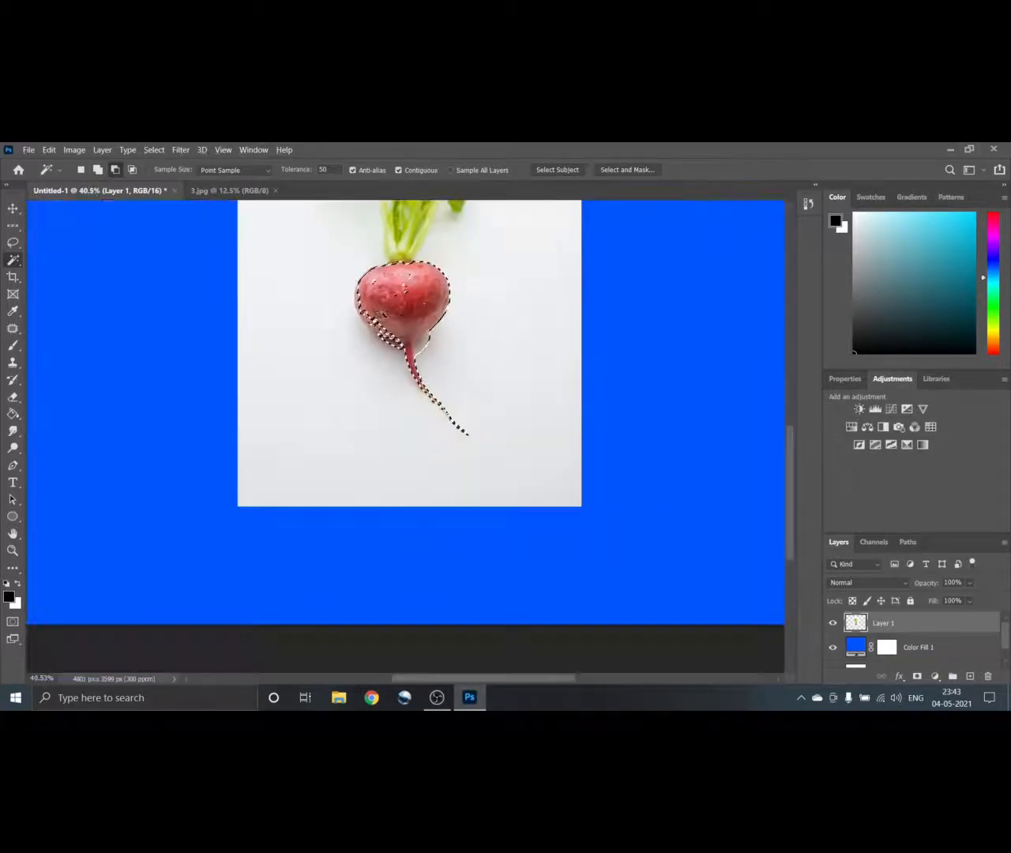
scroll(416, 464, "down", 1)
scroll(426, 395, "up", 2)
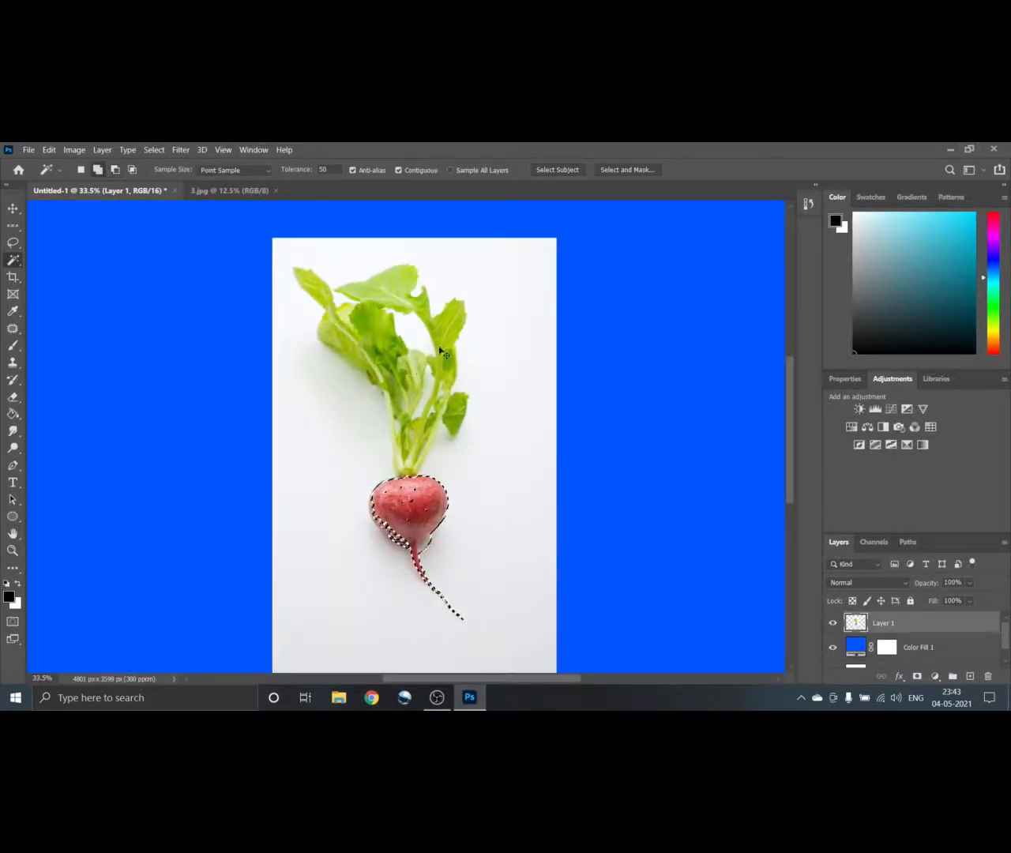
Clear the radish selection and select the white background around the whole radish with the Magic Wand
key("ctrl+d")
left_click(516, 353)
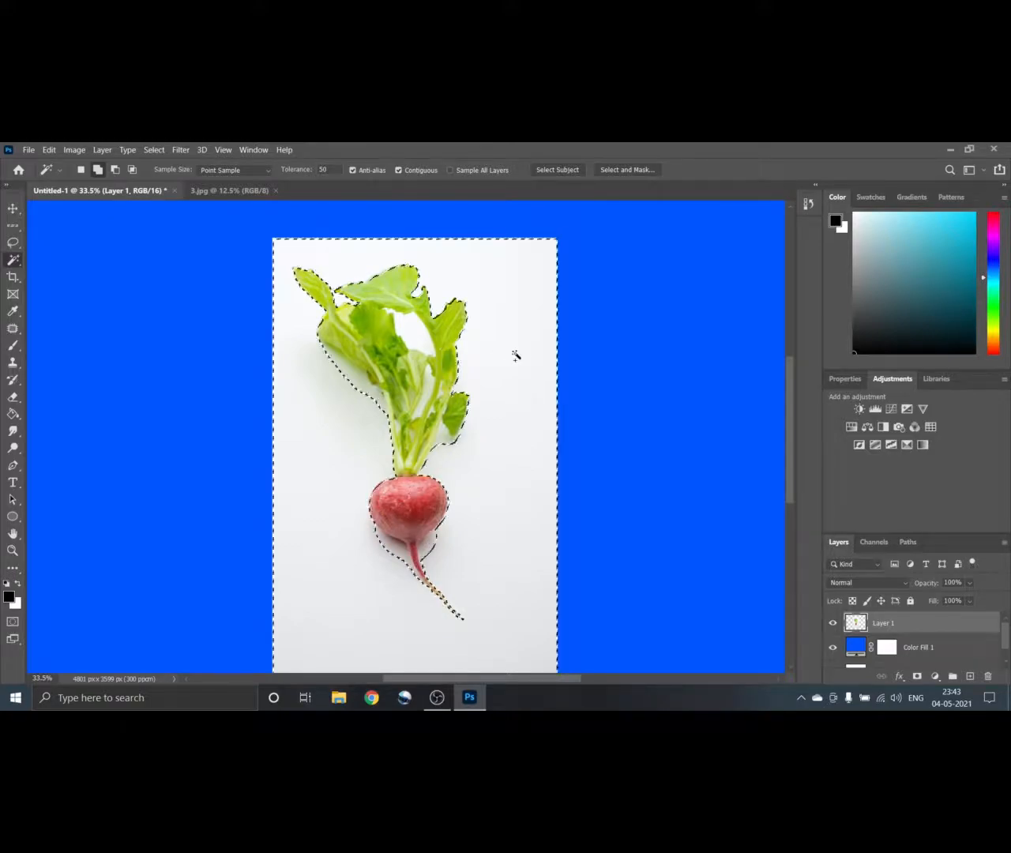
scroll(510, 271, "down", 2)
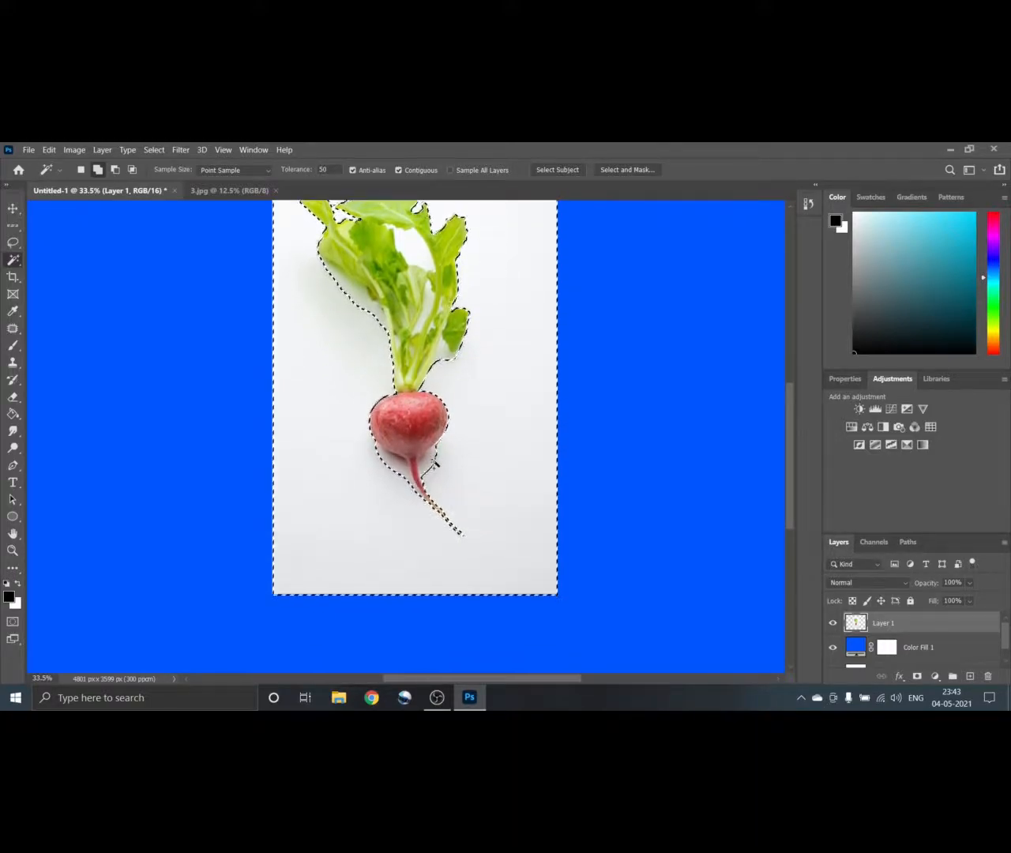
left_click(401, 469)
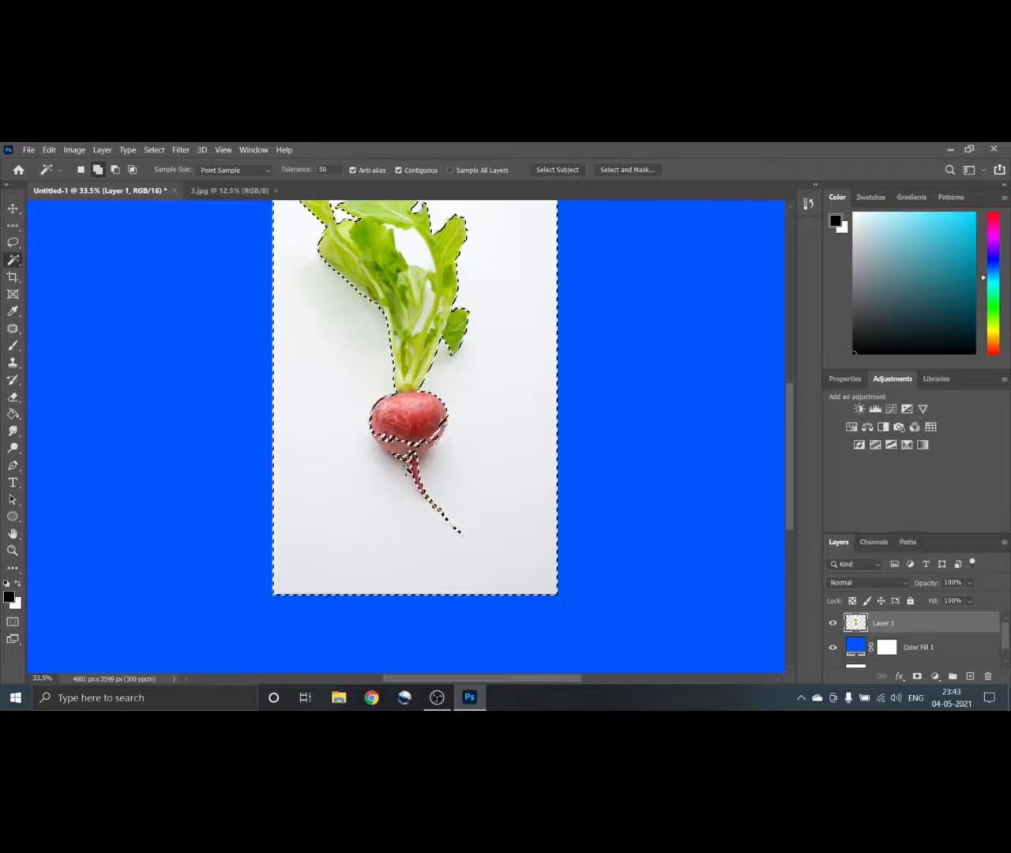
key("ctrl+z")
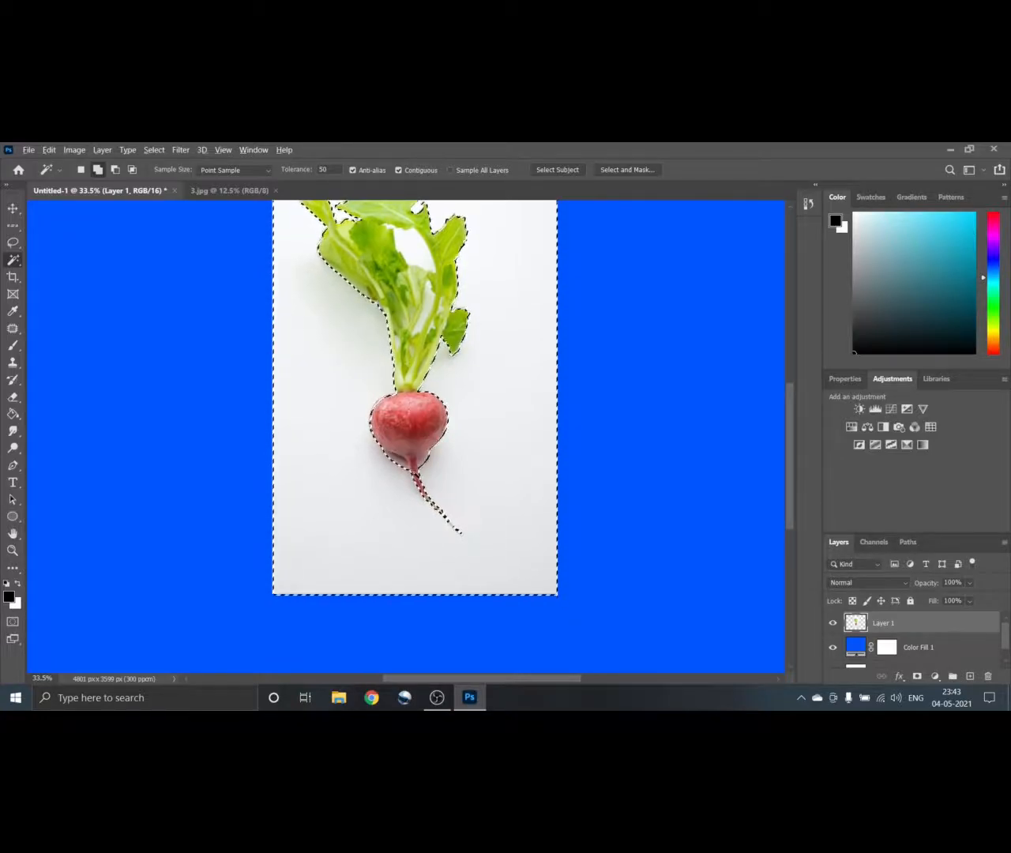
Set the Magic Wand tolerance to 32 and add the shadows on both sides beneath the bulb to the background selection
scroll(419, 468, "up", 4)
left_click(323, 169)
type("32")
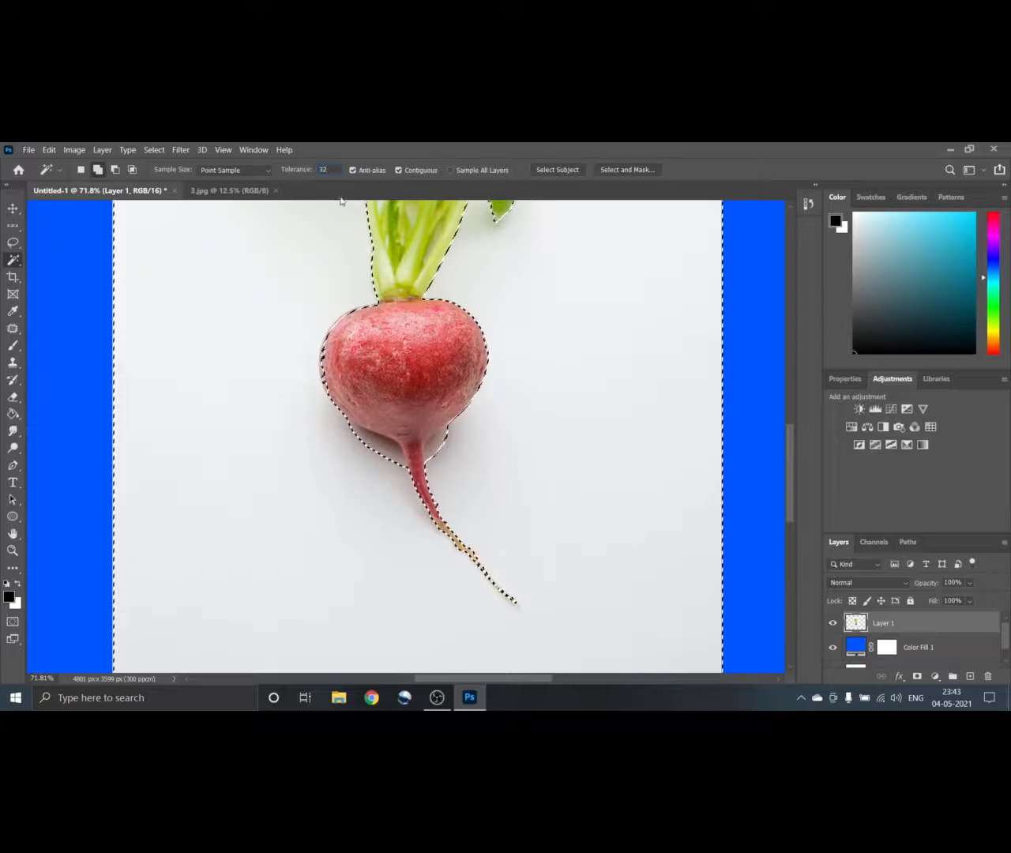
left_click(385, 460)
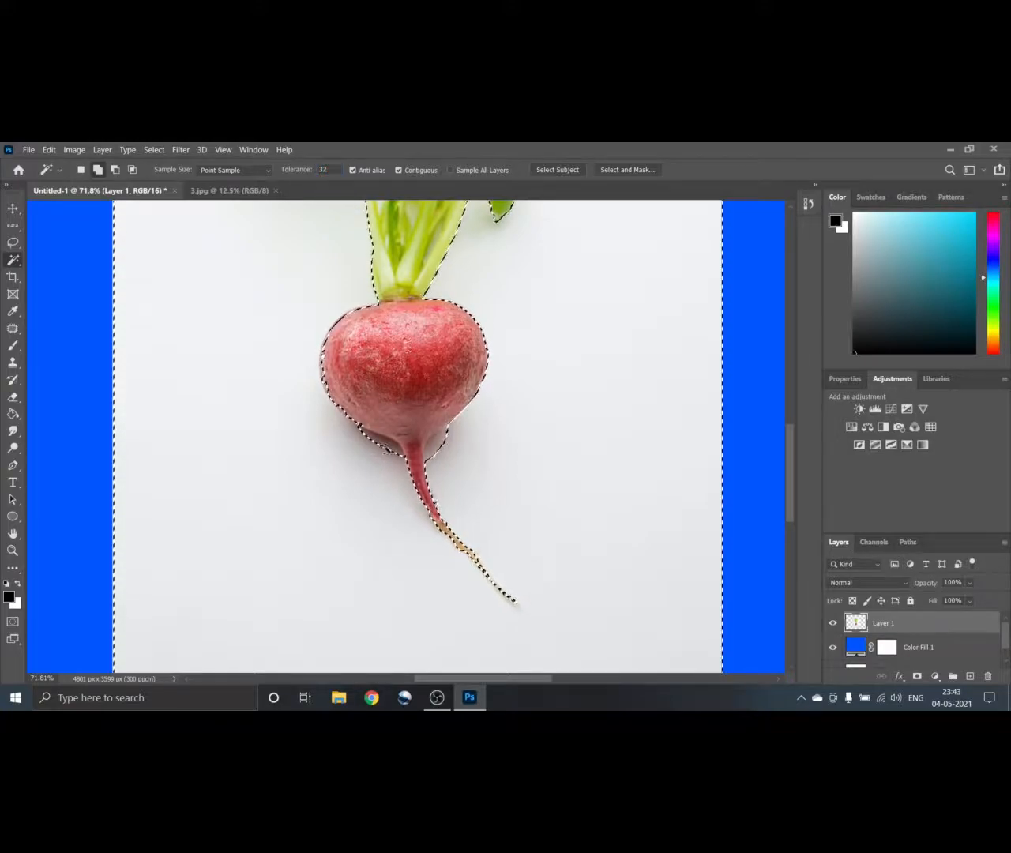
left_click(429, 442)
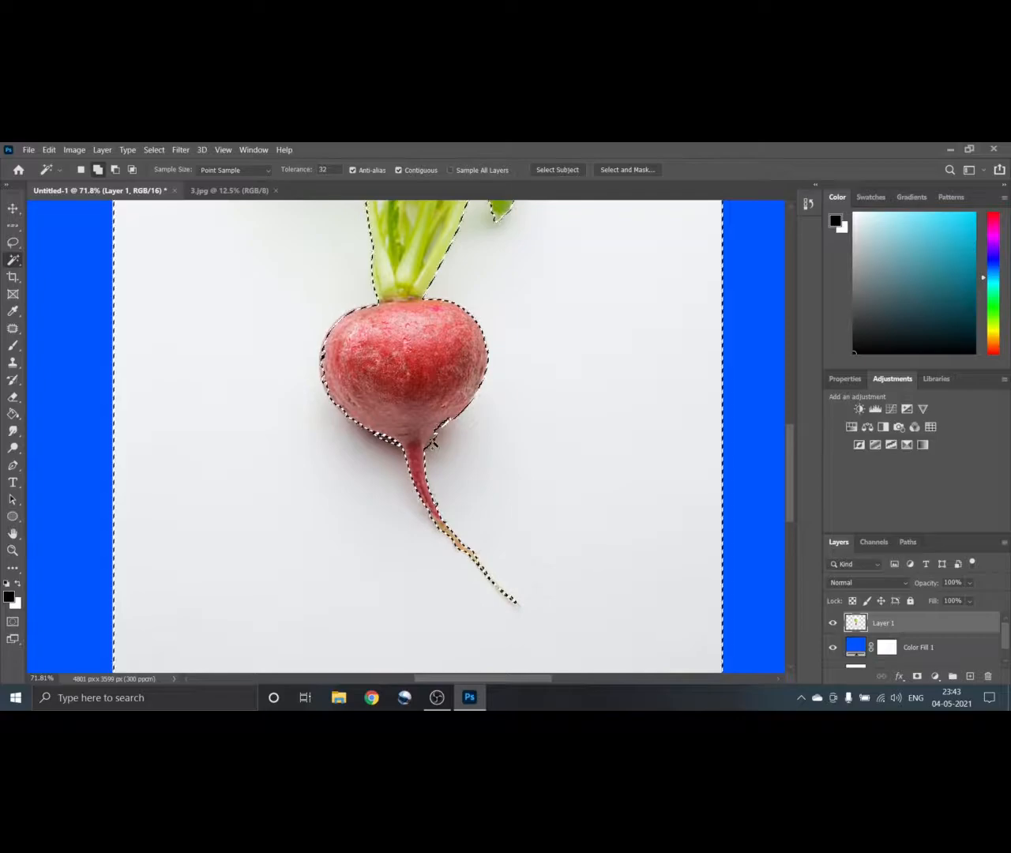
Try to correct the edge of the background selection on the bulb's underside, around the root's base, with the Magic Wand
scroll(415, 456, "up", 3)
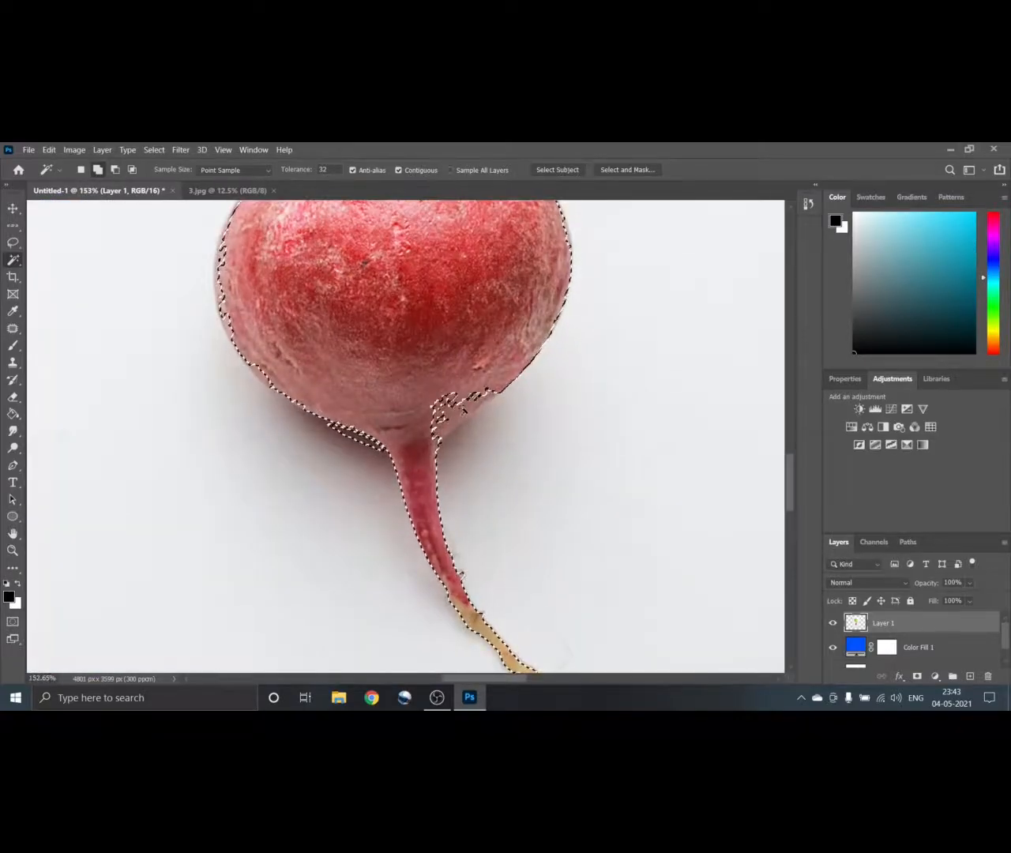
left_click(450, 408, "shift")
left_click(451, 414, "shift")
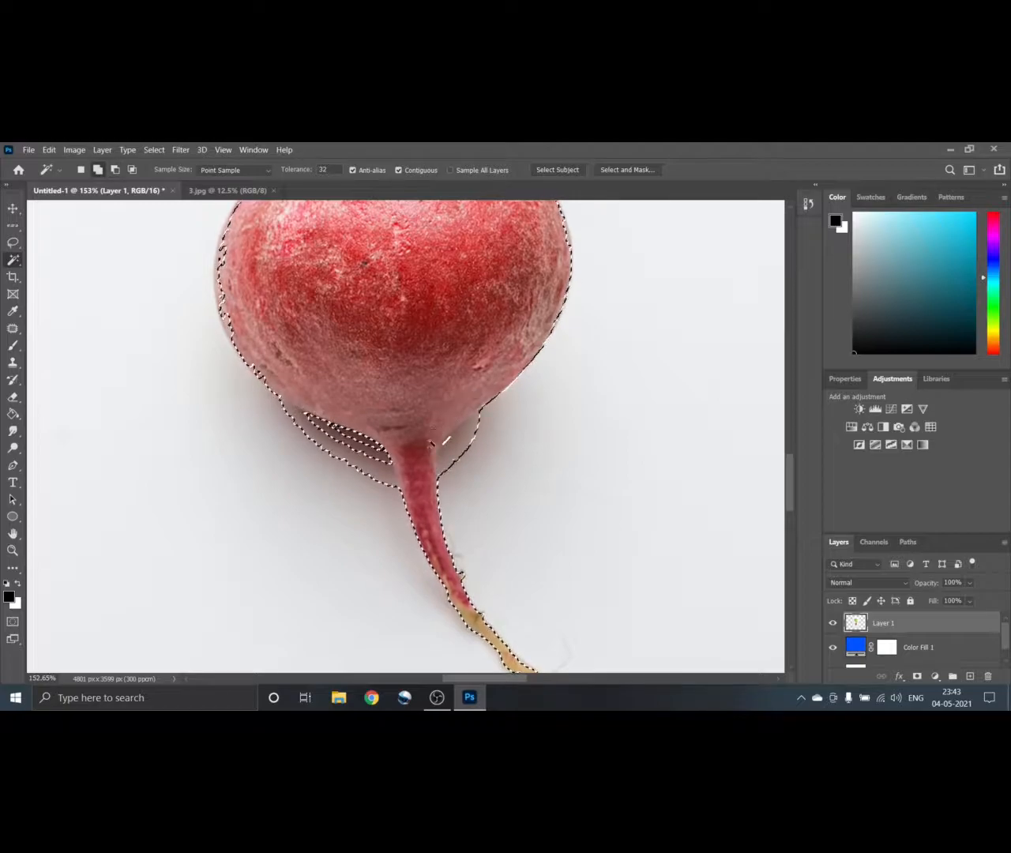
left_click(462, 451, "shift")
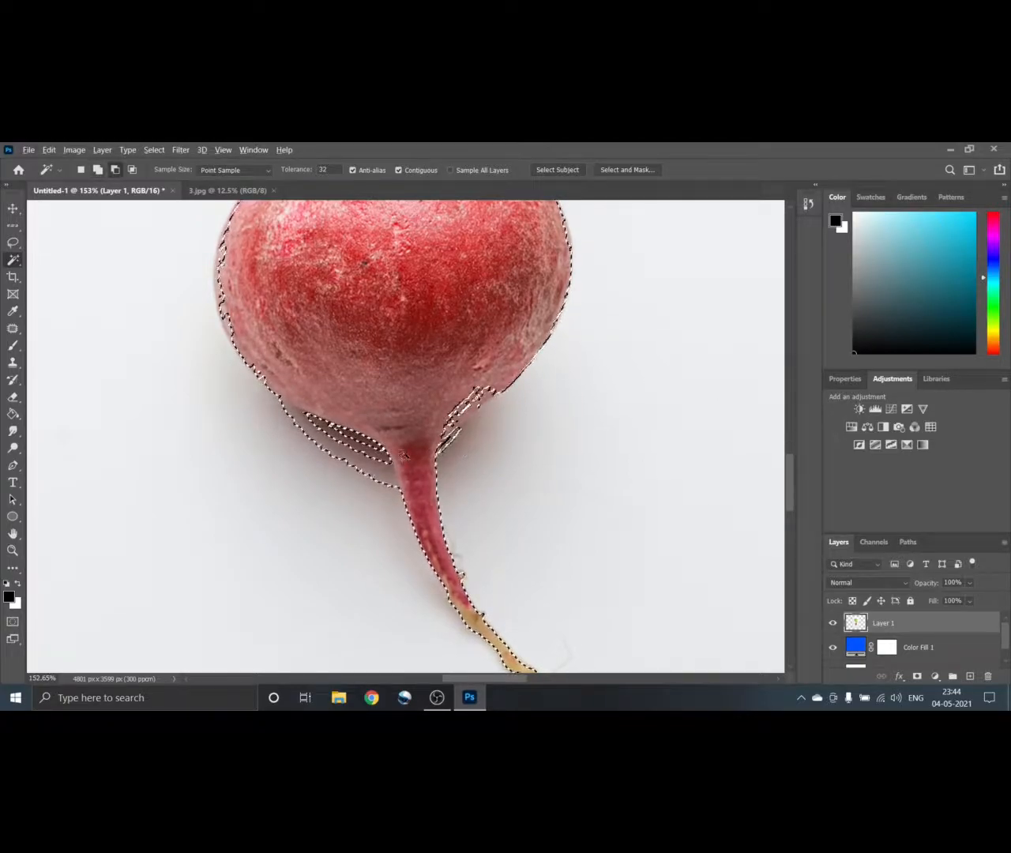
scroll(463, 452, "down", 3)
scroll(454, 409, "down", 4)
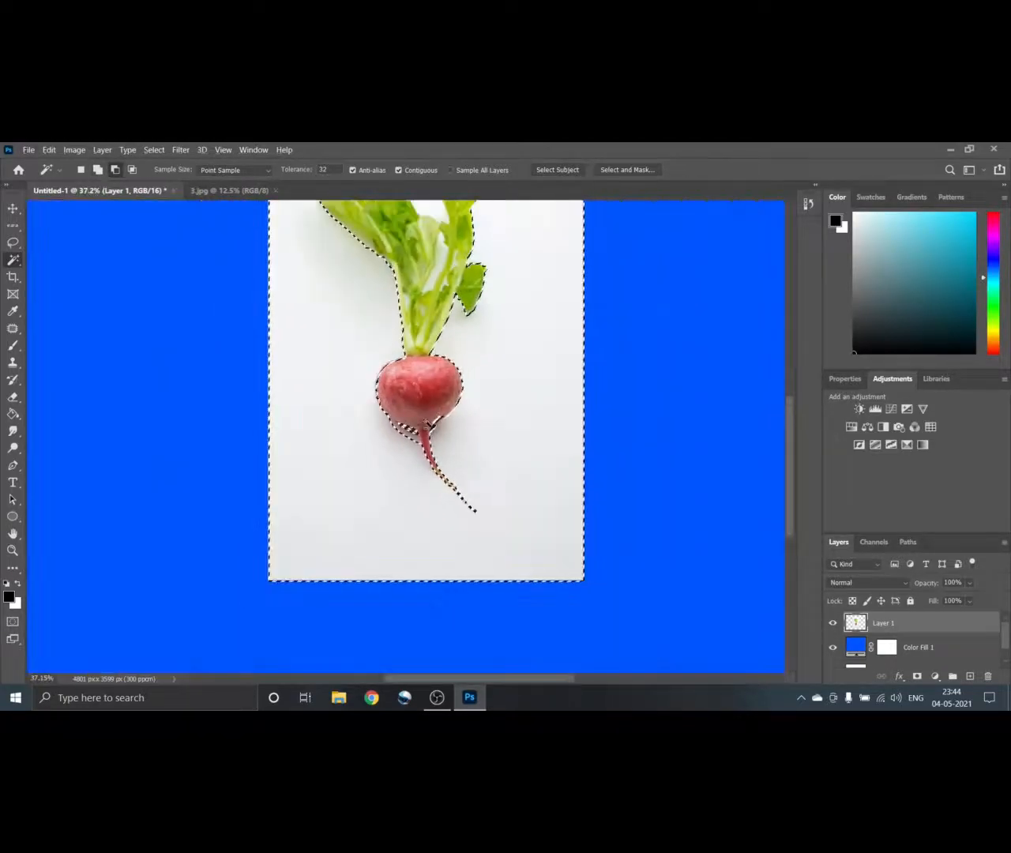
Clear the selection and sample the white background beside the leaves with Color Range
key("ctrl+d")
scroll(384, 482, "down", 2)
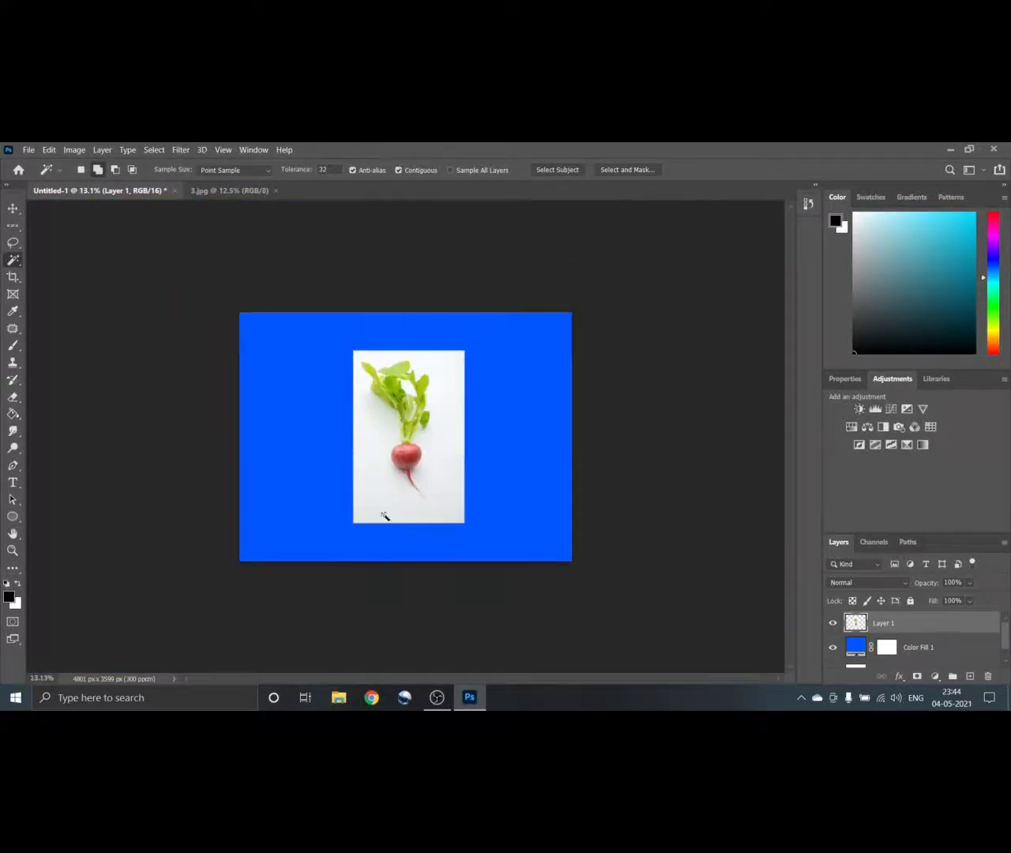
scroll(388, 514, "up", 2)
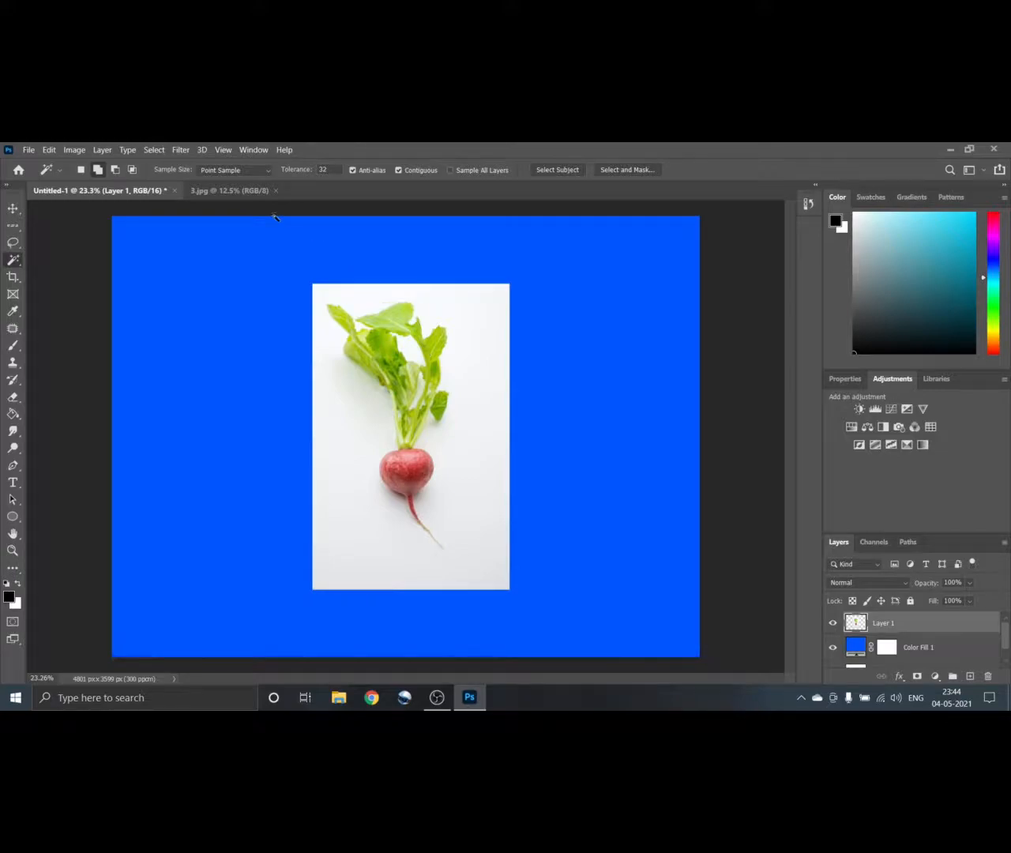
left_click(160, 150)
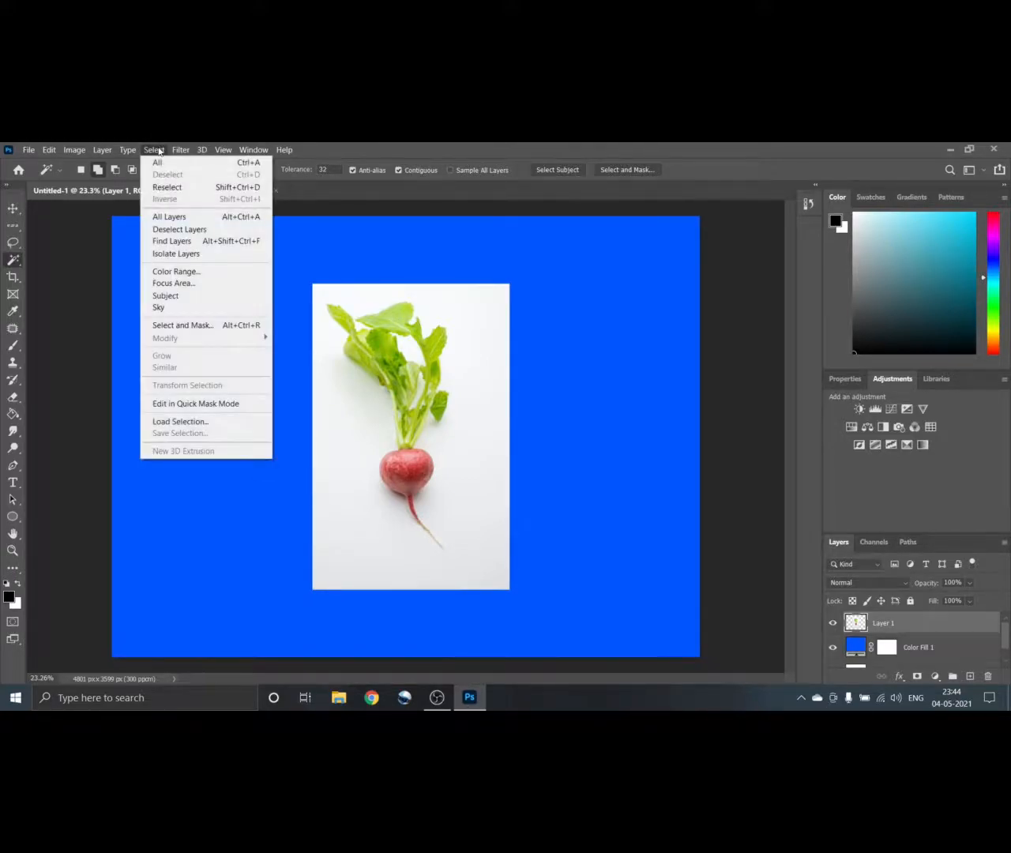
left_click(199, 272)
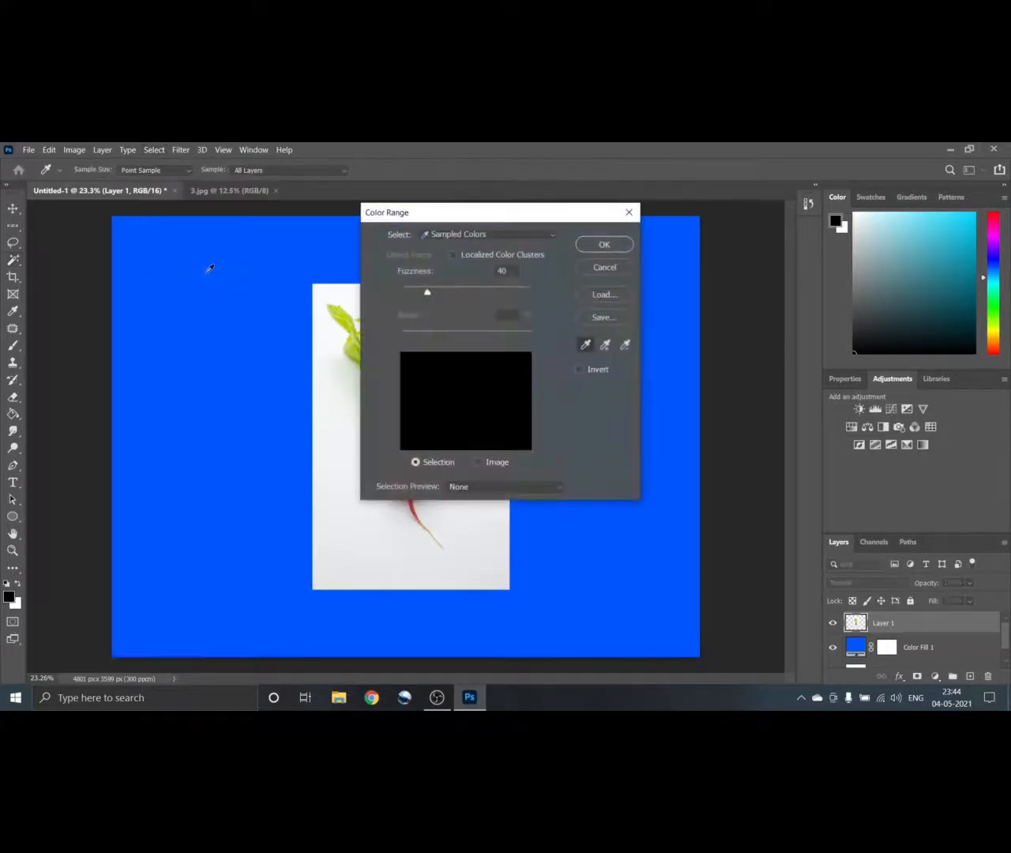
left_click_drag(564, 217, 710, 224)
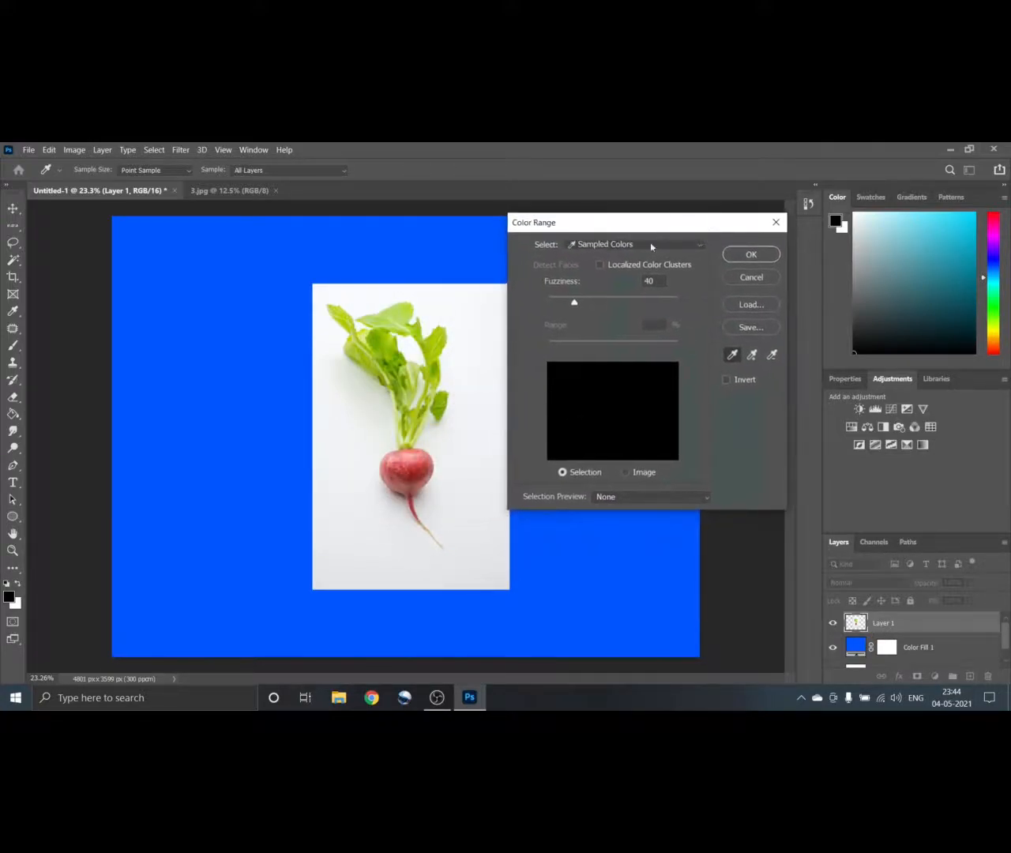
left_click(471, 308)
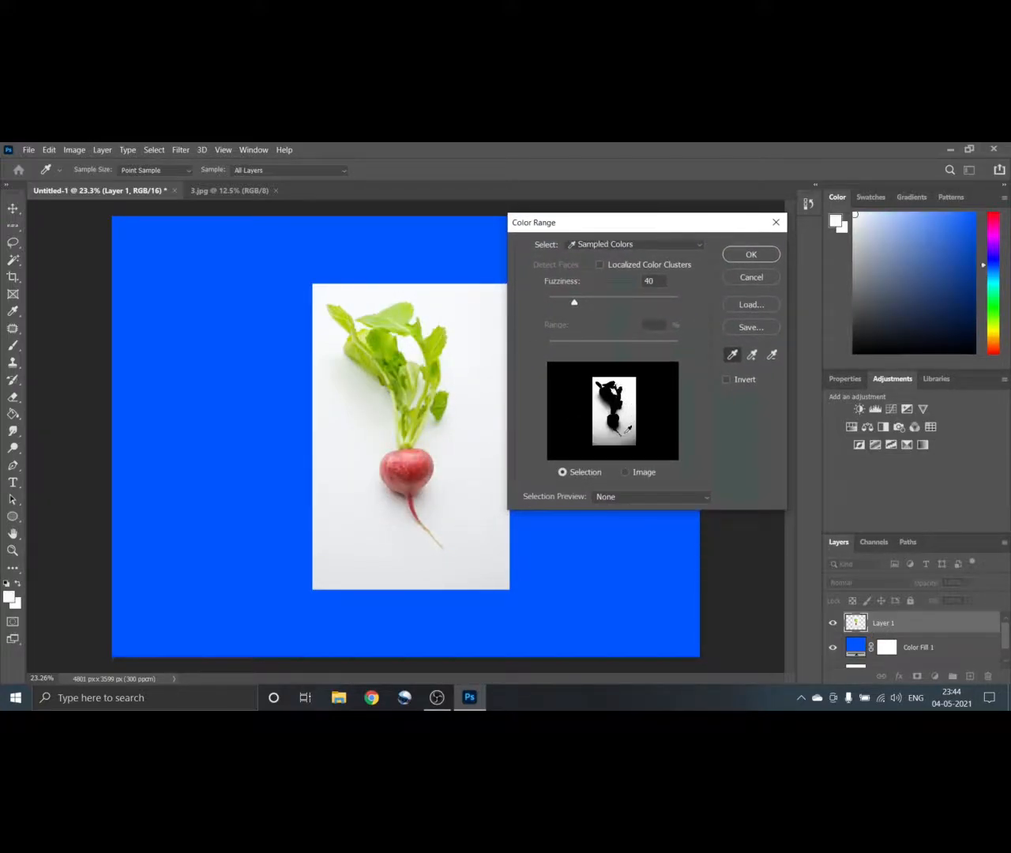
Set the Color Range fuzziness to 88, keeping the radish uncovered by the dialog
scroll(628, 428, "up", 8)
scroll(628, 428, "down", 7)
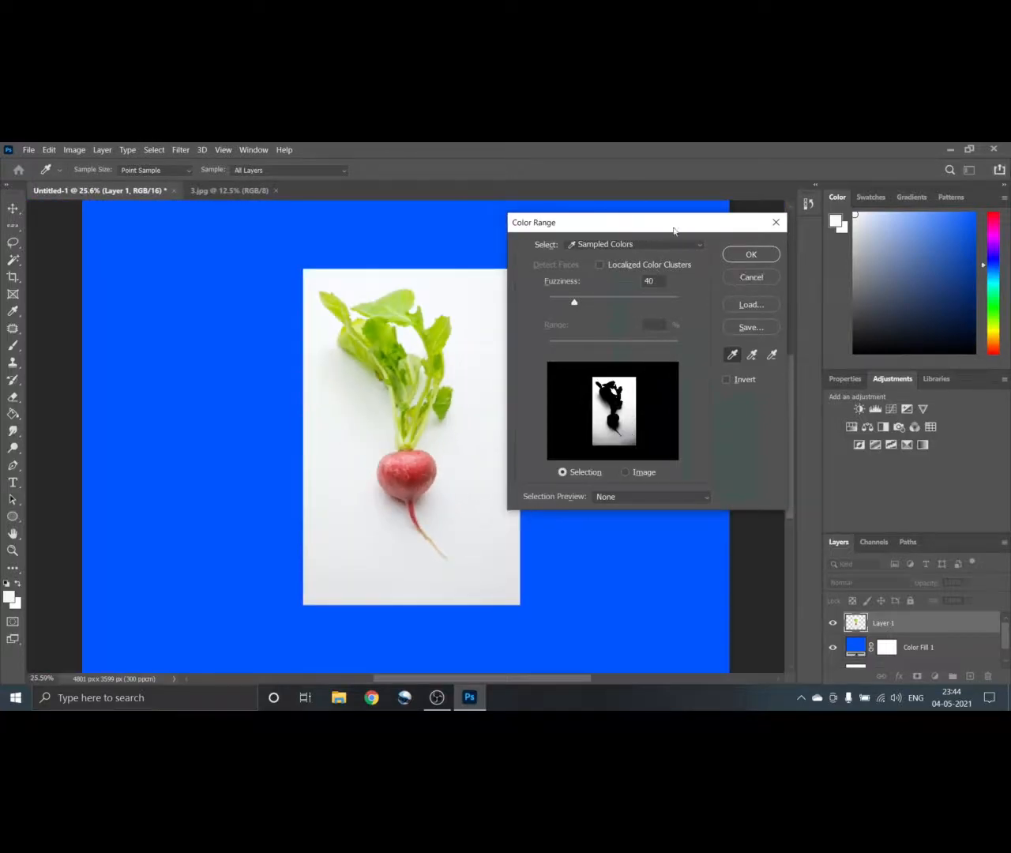
left_click_drag(673, 230, 520, 222)
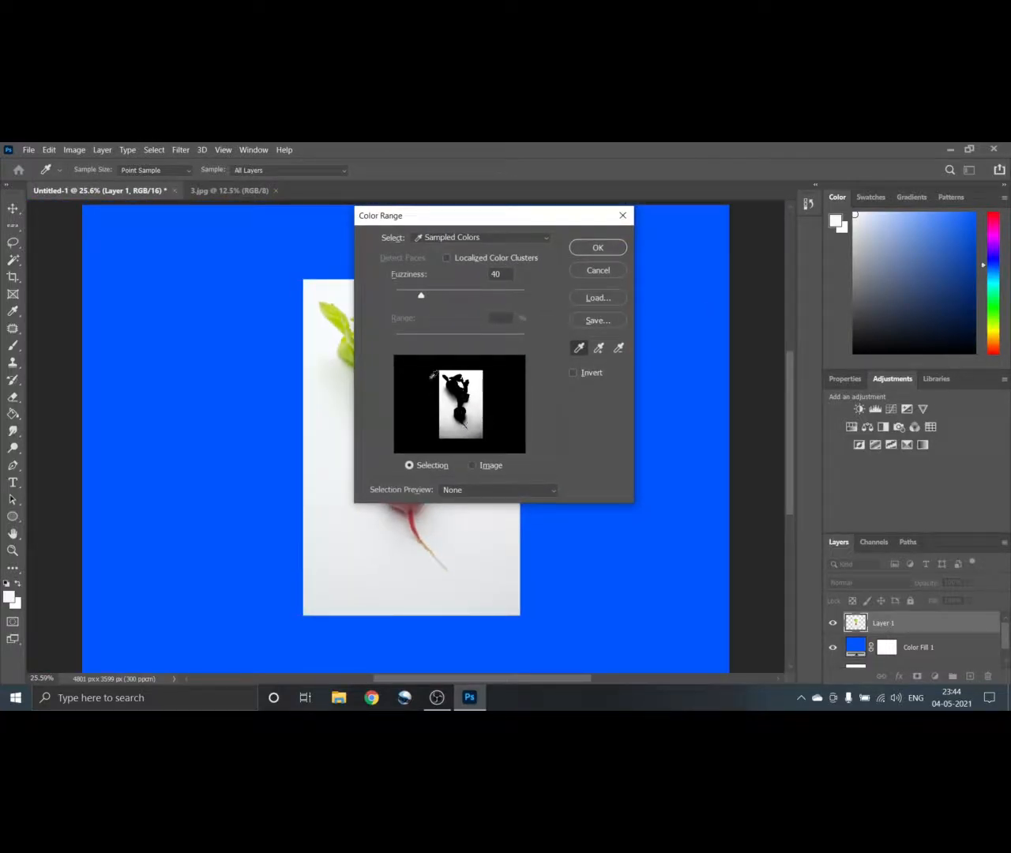
left_click_drag(502, 218, 691, 189)
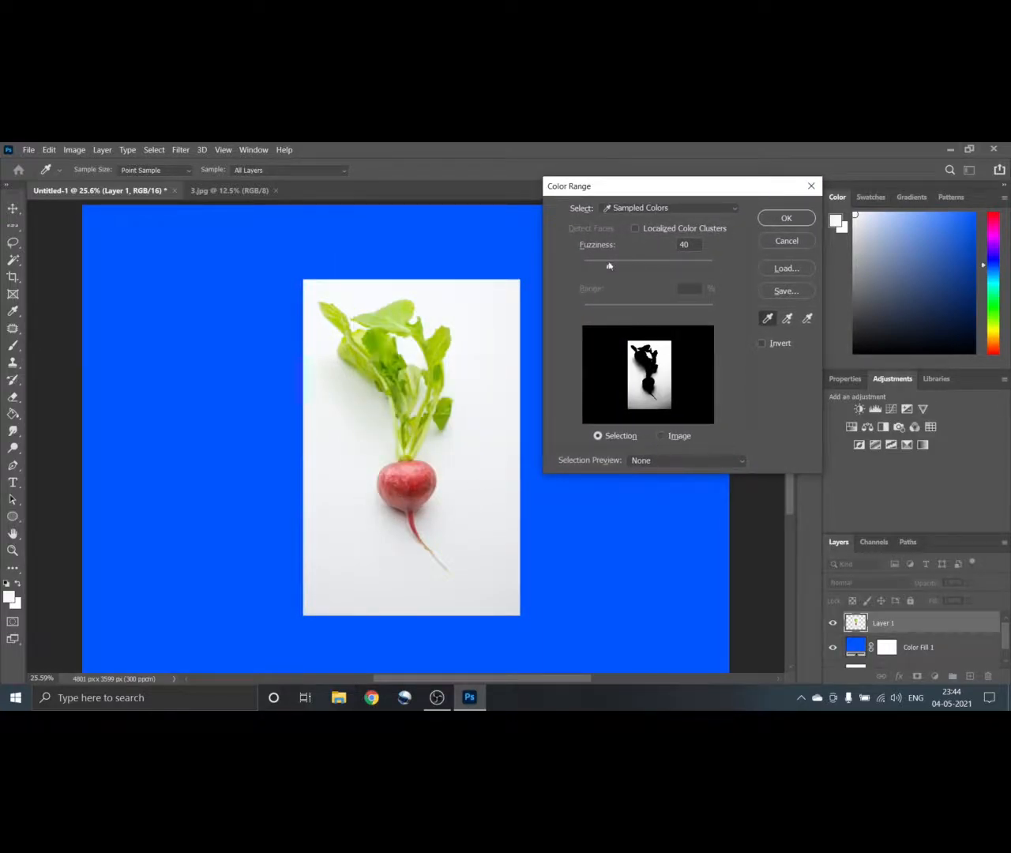
left_click_drag(602, 269, 644, 266)
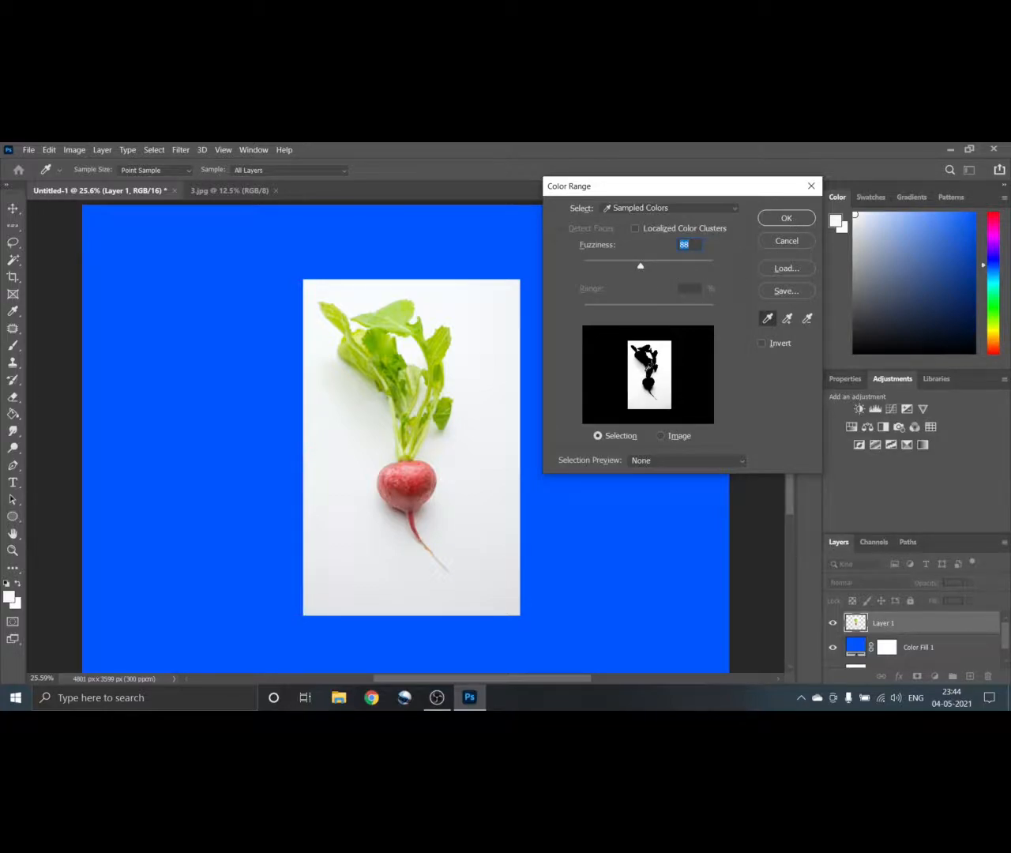
Preview the Color Range selection on the canvas in Grayscale, Black Matte and White Matte
left_click(691, 466)
left_click(697, 494)
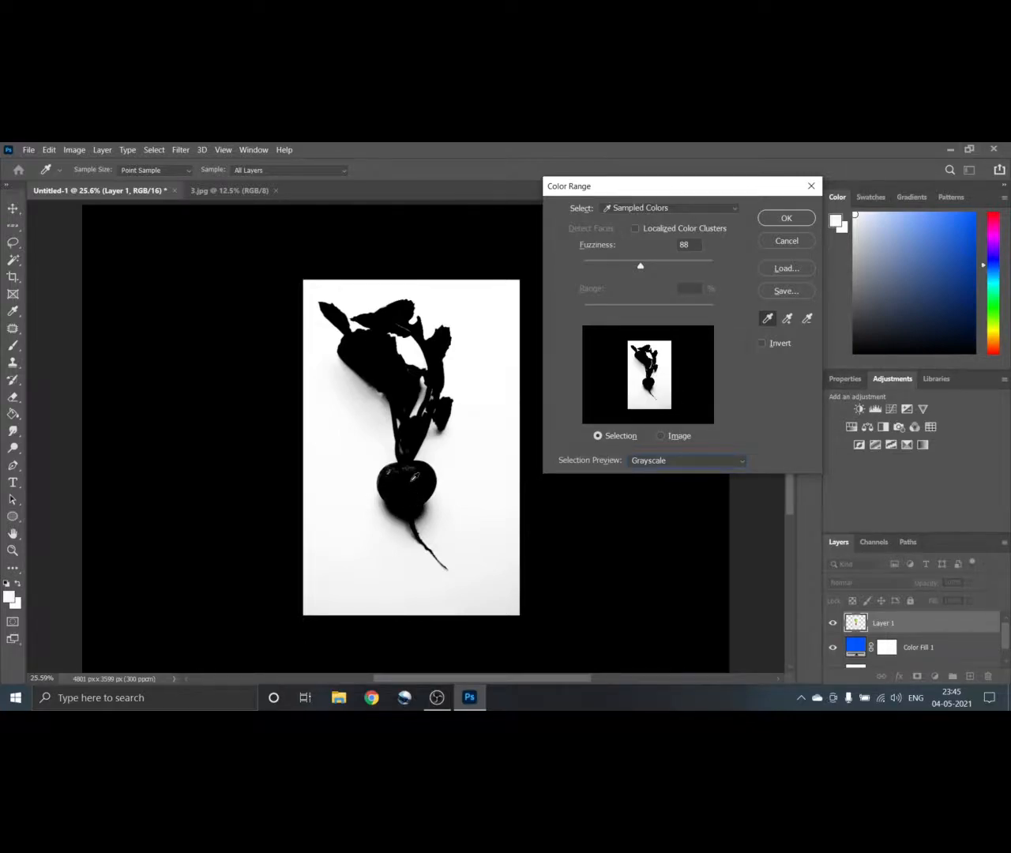
left_click(645, 461)
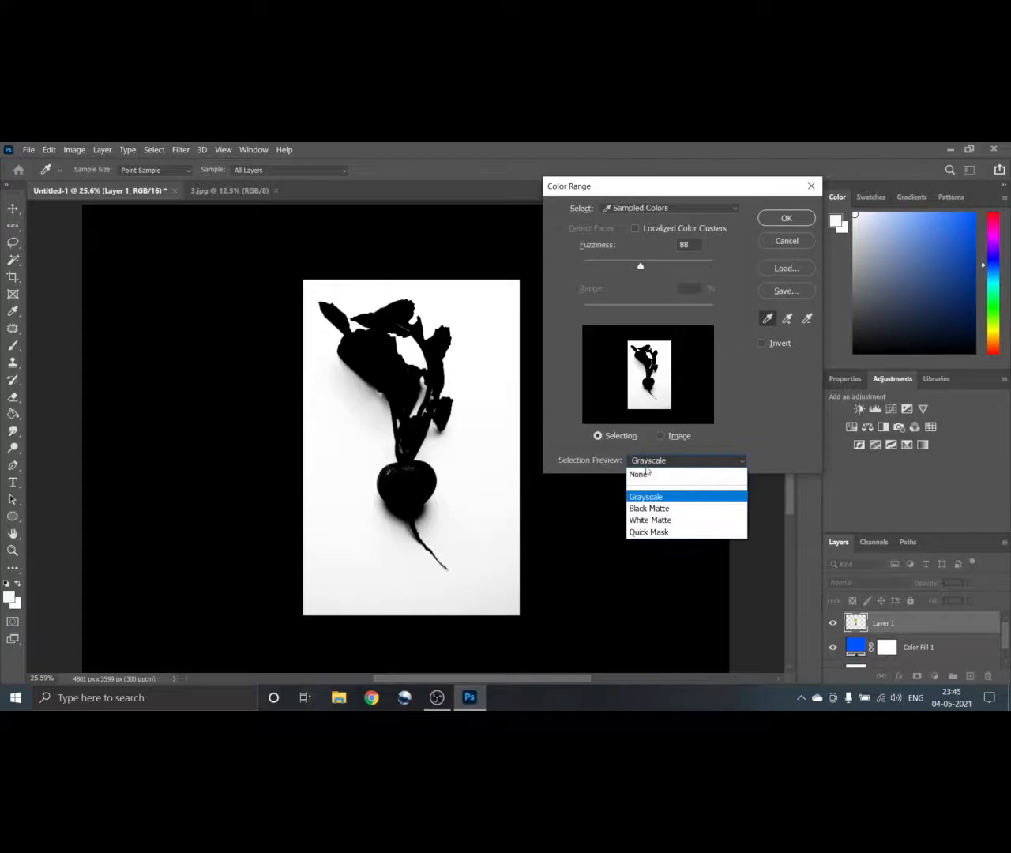
left_click(645, 504)
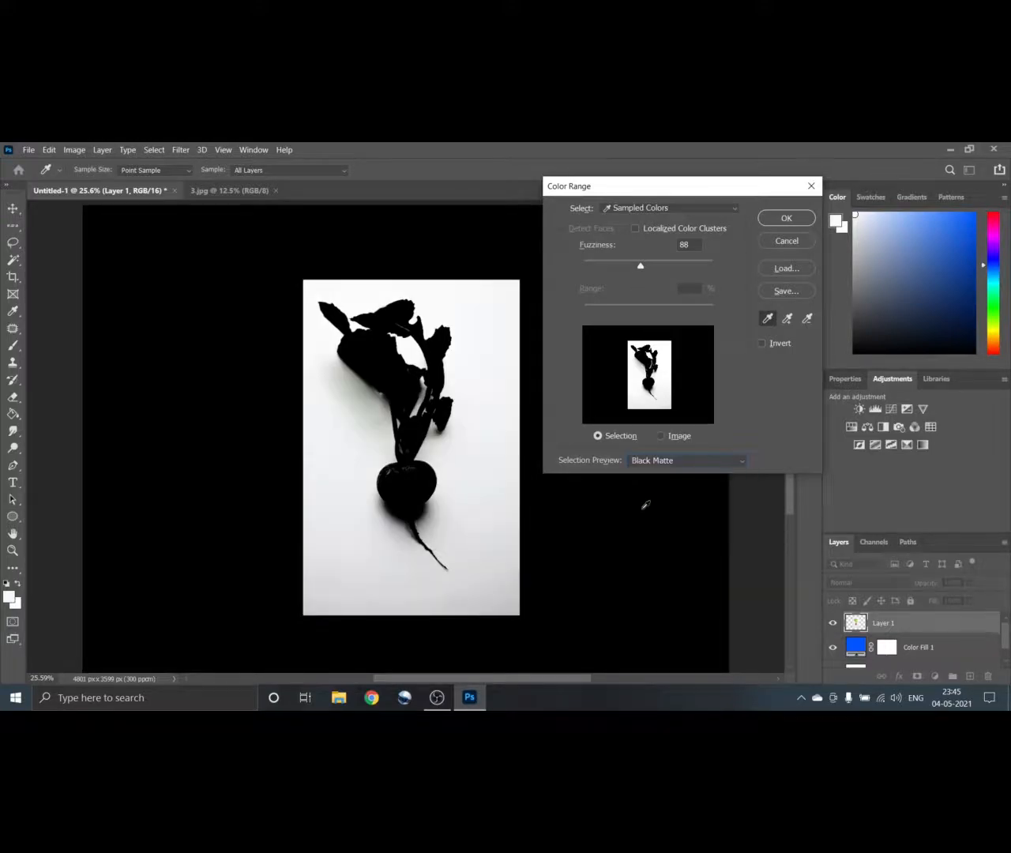
left_click(655, 461)
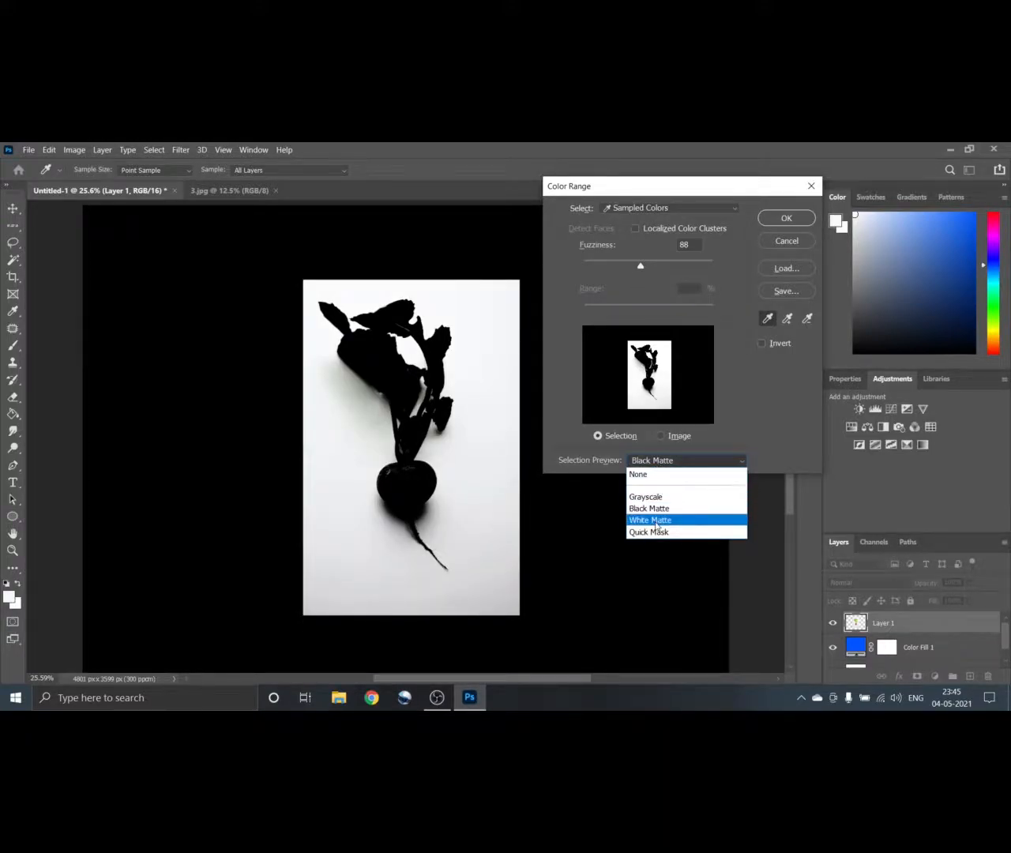
left_click(659, 518)
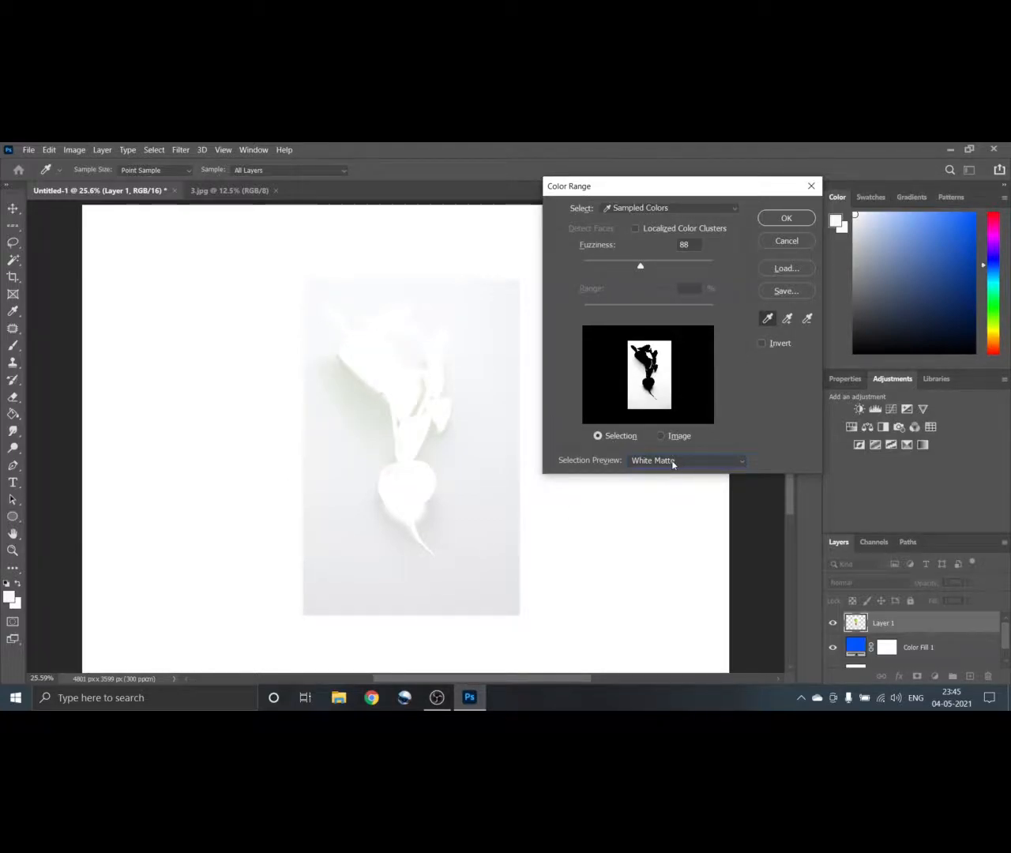
Sample the blue backdrop and the white background again, and set the selection preview to Quick Mask
left_click(645, 421)
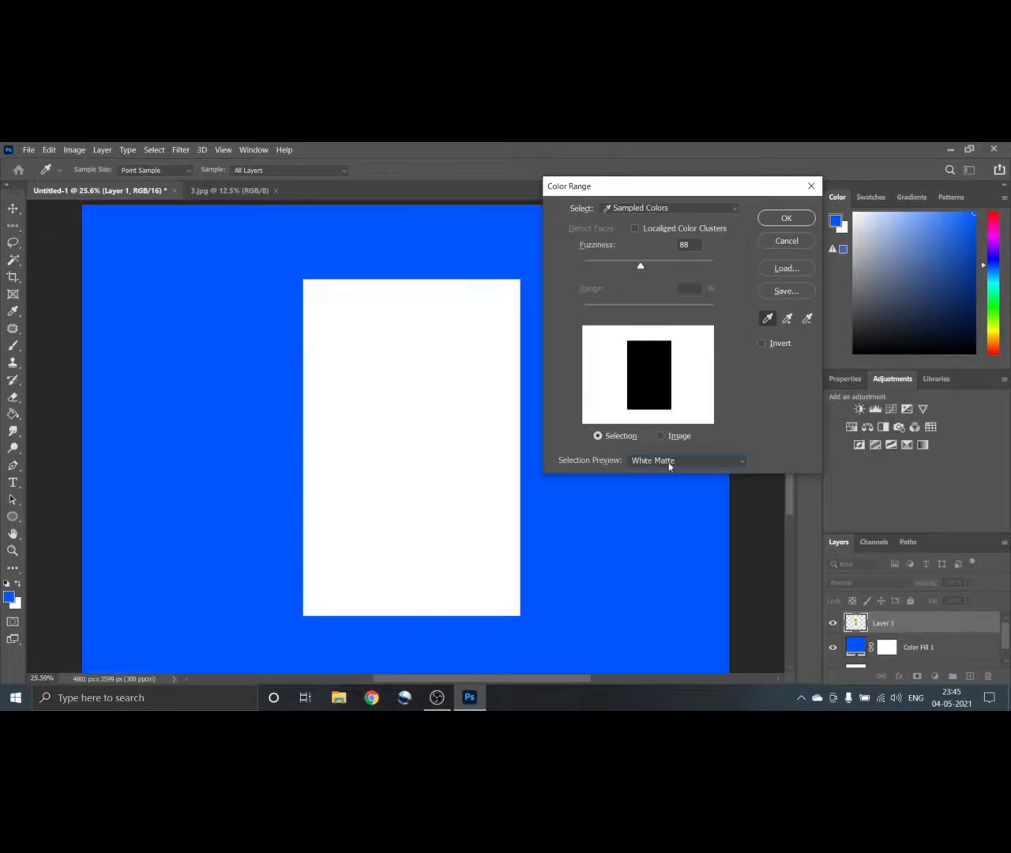
left_click(648, 384)
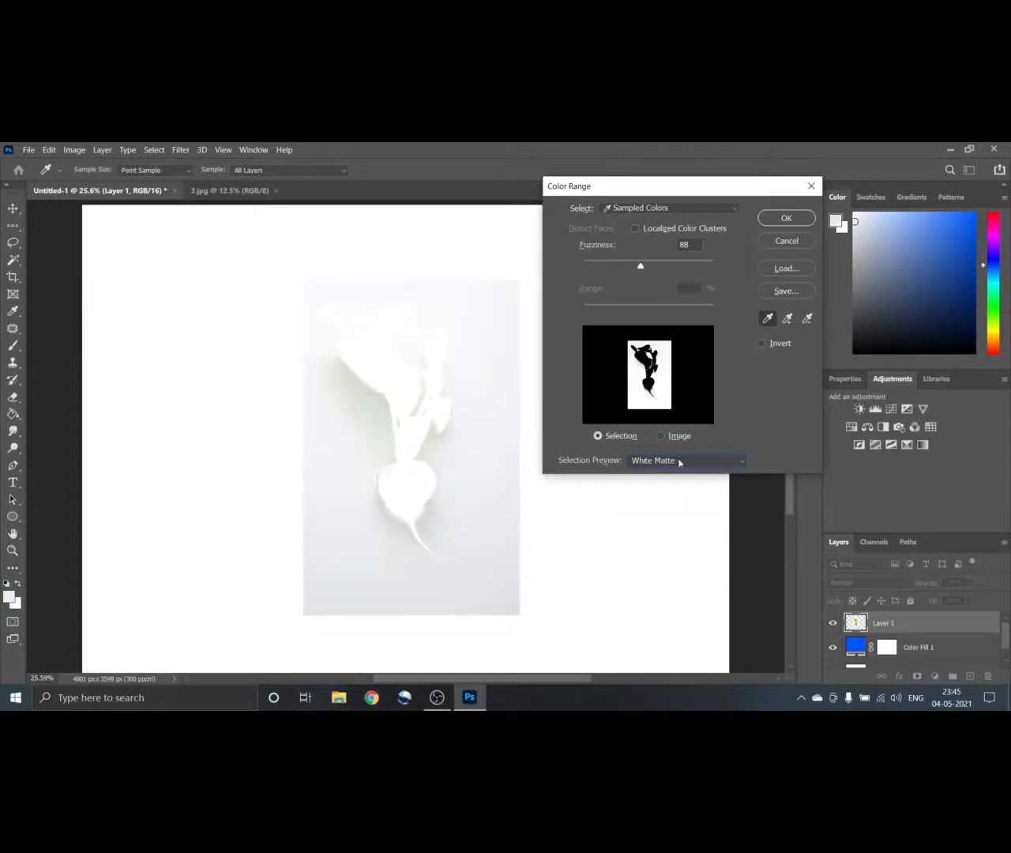
left_click(710, 462)
left_click(671, 531)
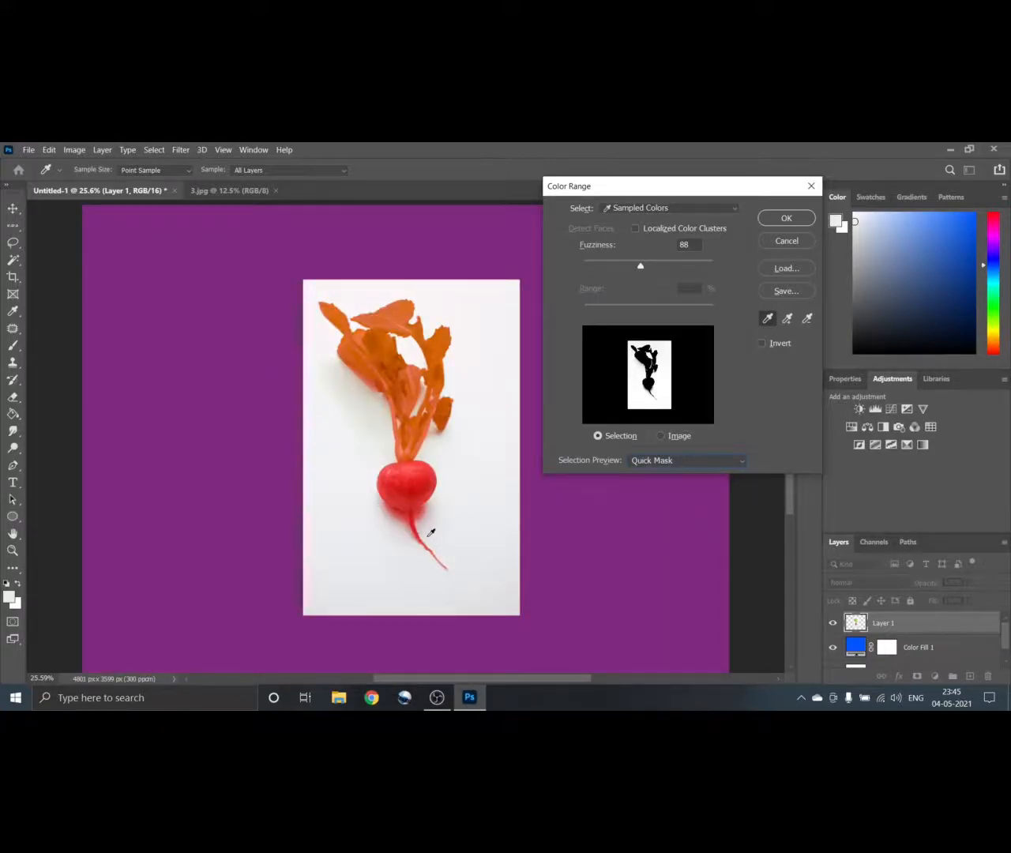
Add the shadow tones along the bulb's underside, on both sides of the root, to the sampled colors
key("alt")
left_click(786, 318)
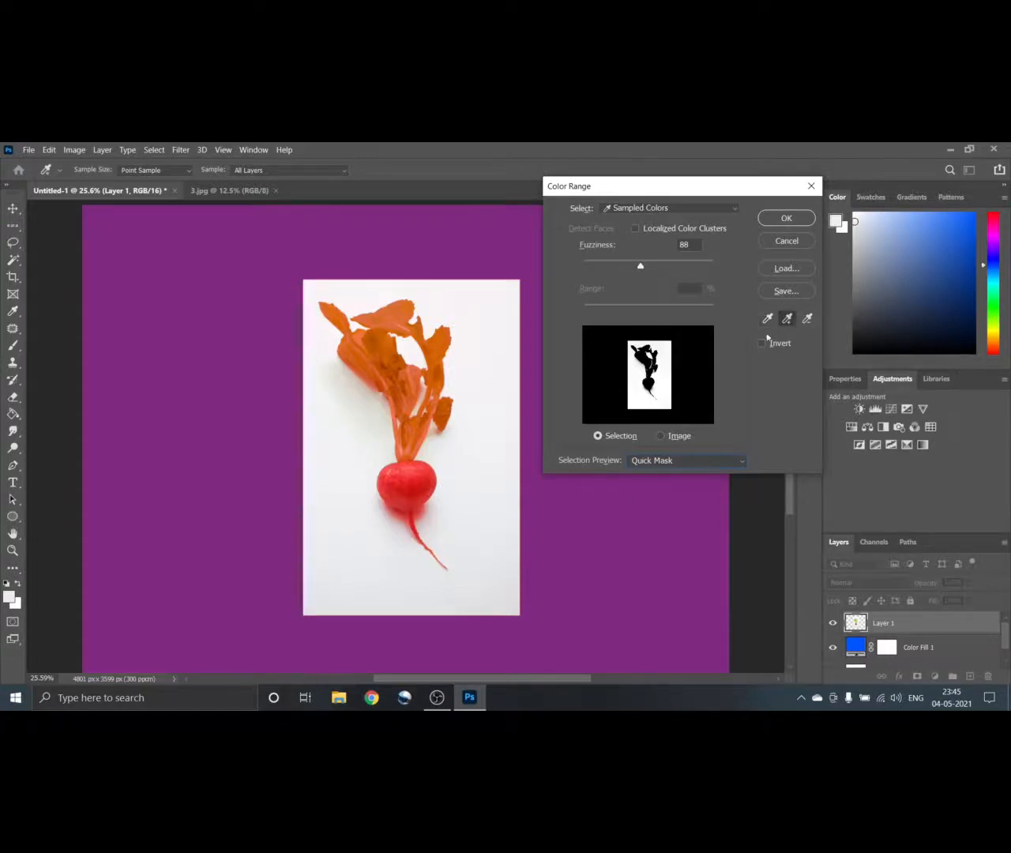
left_click(423, 512)
left_click(400, 509)
left_click(404, 511)
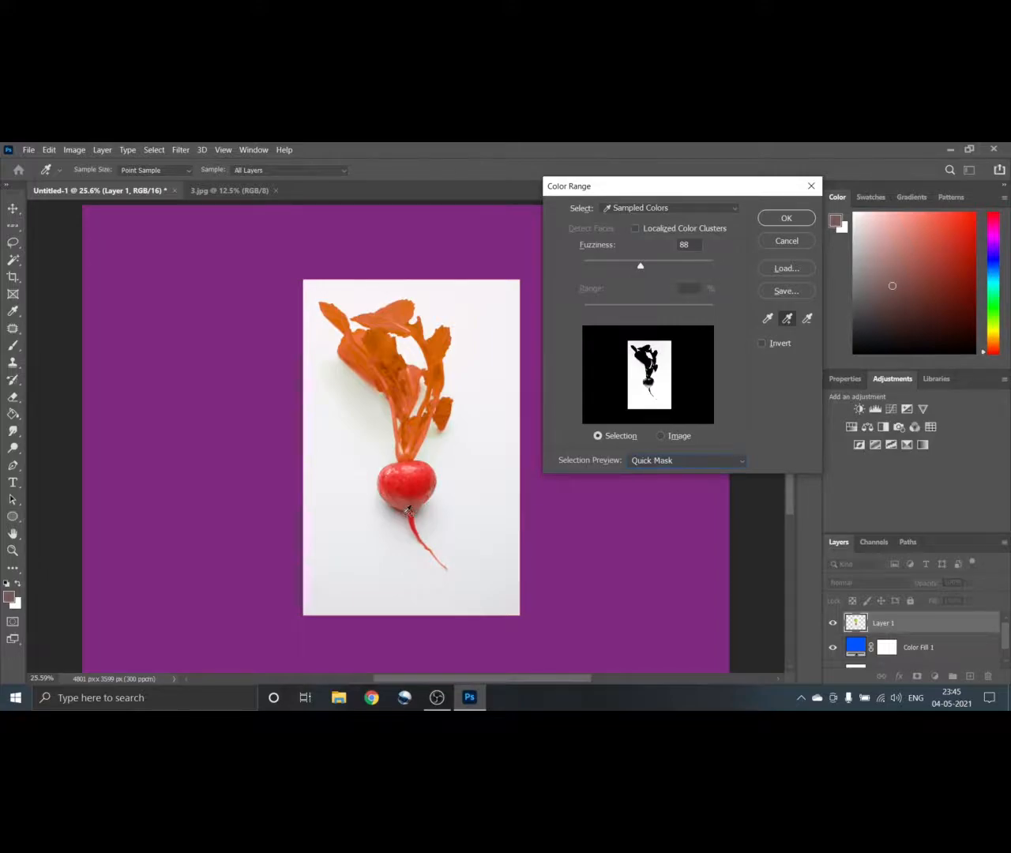
left_click(419, 510)
Set the selection preview to Grayscale and the Color Range fuzziness to 48
left_click(669, 462)
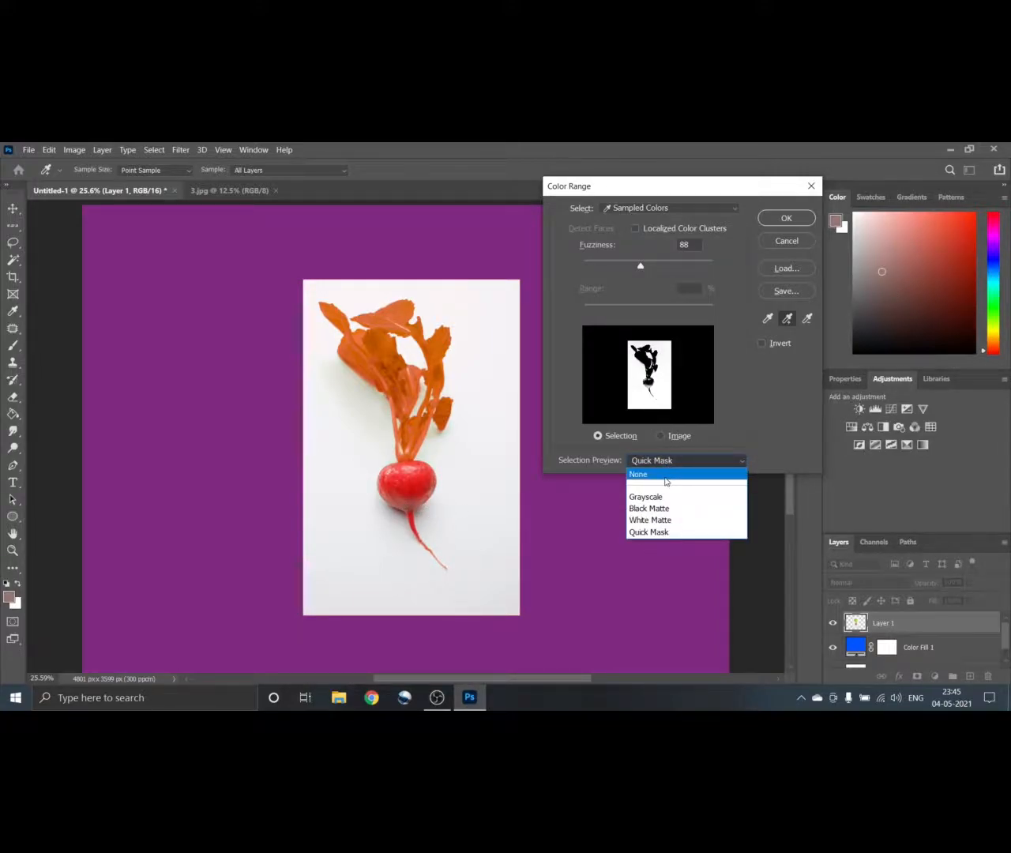
left_click(665, 476)
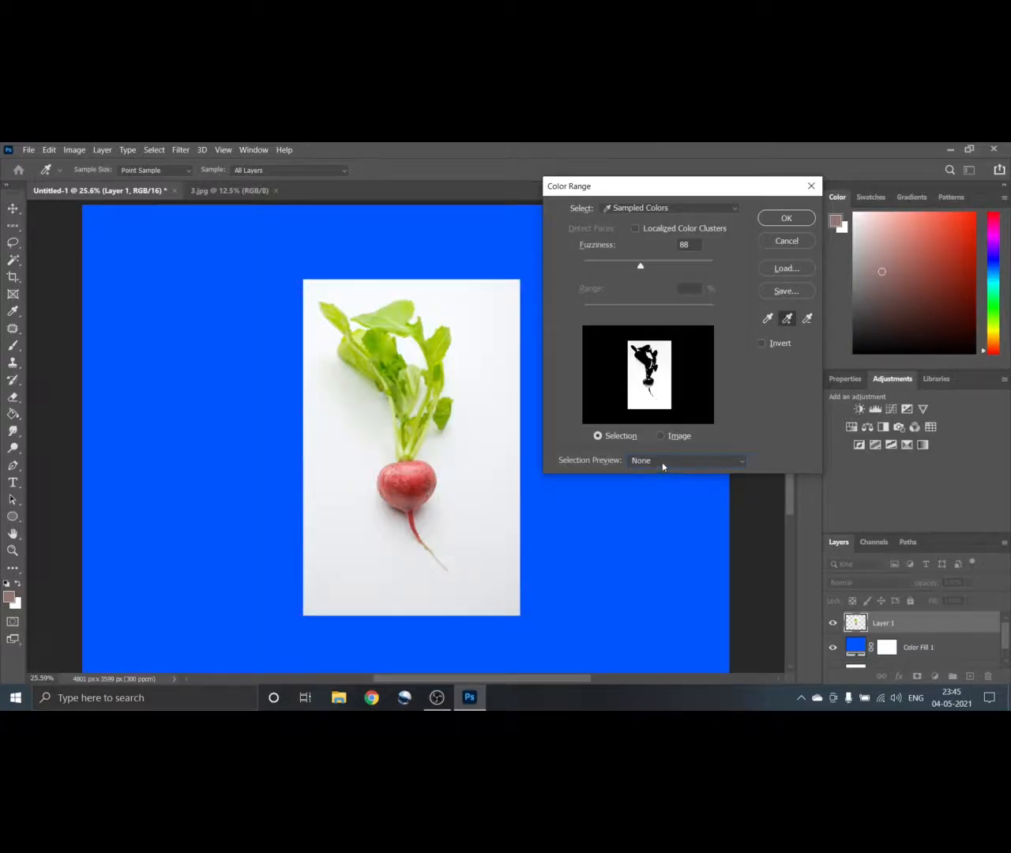
left_click(662, 466)
left_click(656, 499)
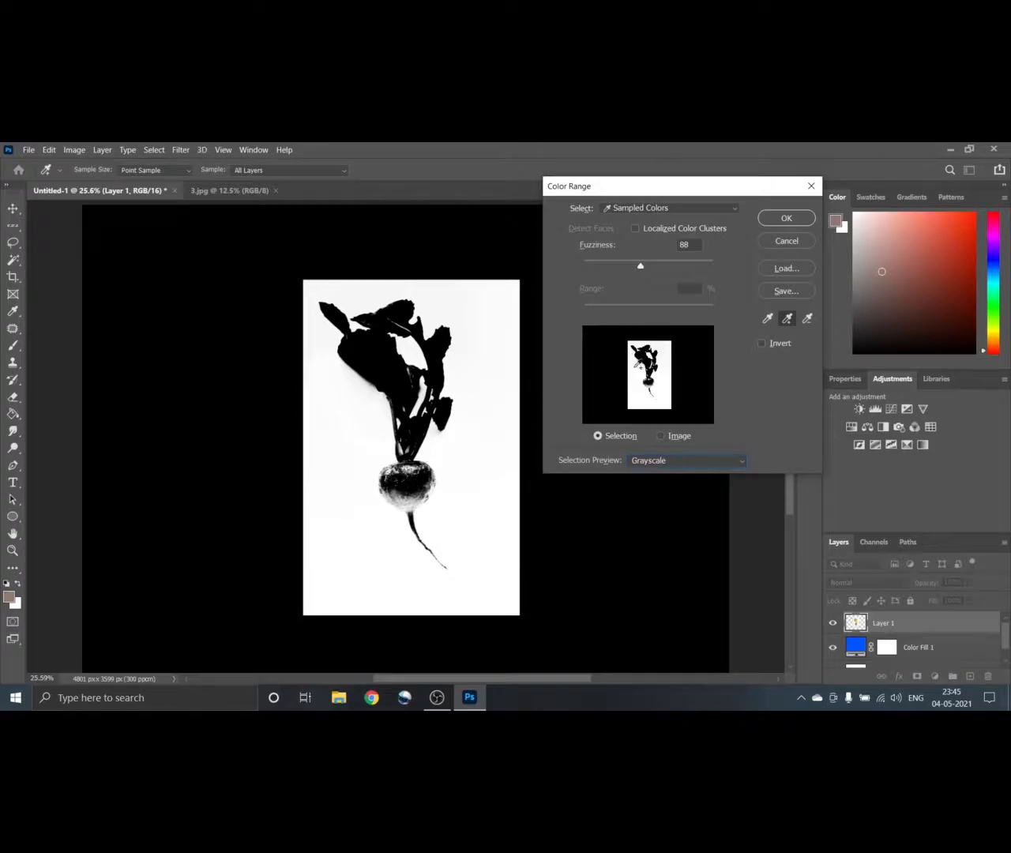
left_click_drag(640, 269, 615, 272)
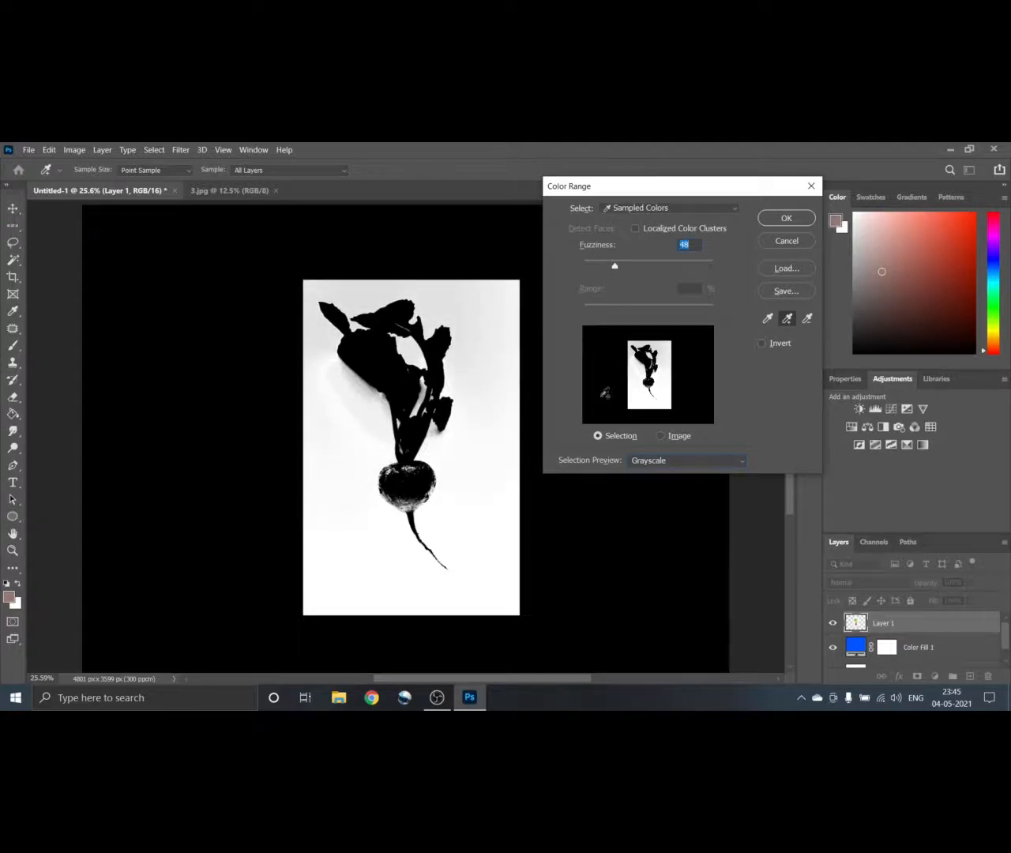
Add a tone from the bulb's lower part to the sample, and subtract the reddish tones there from the sampled colors
left_click(414, 500)
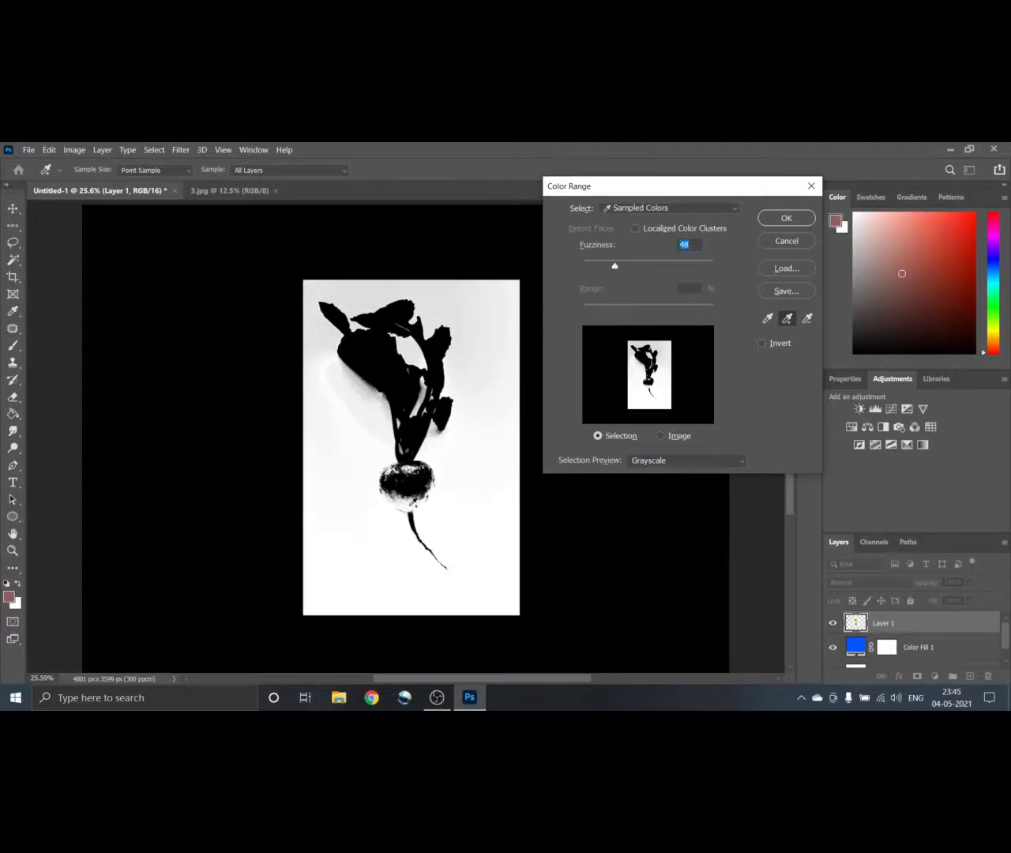
left_click(807, 319)
left_click(417, 500)
left_click(405, 504)
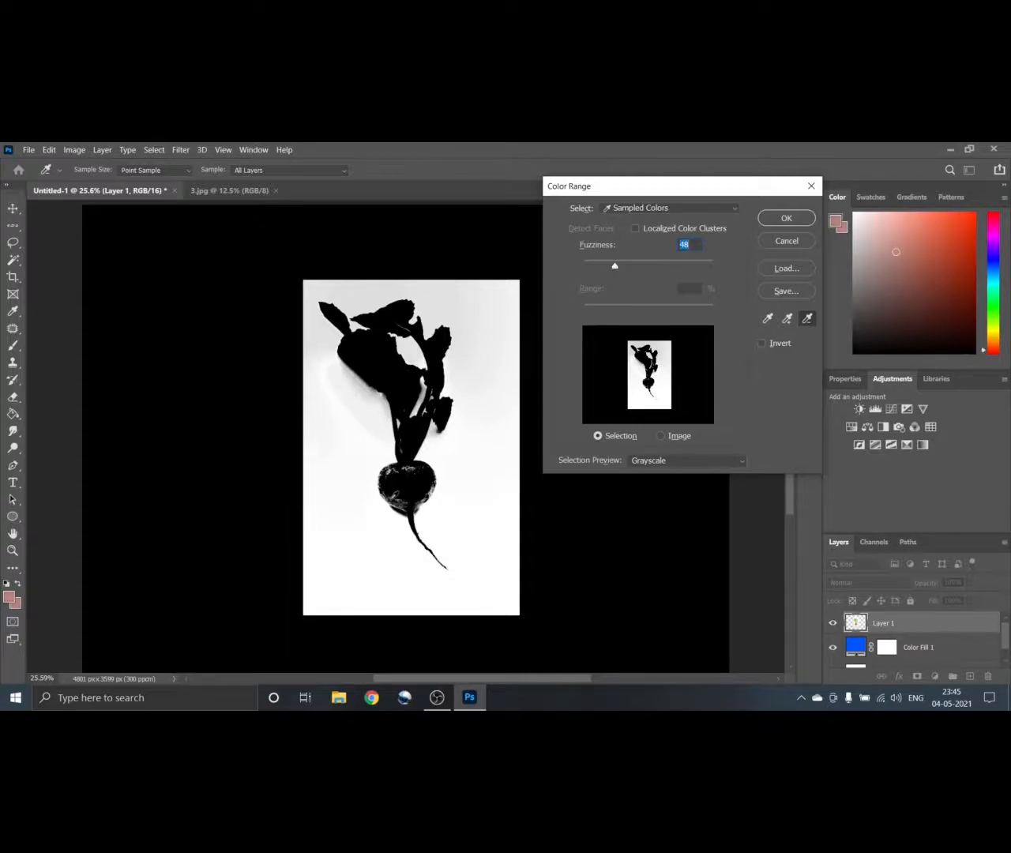
left_click(391, 501)
Try subtracting the pink highlights on the upper bulb from the sampled colors, and undo it
left_click(390, 474)
left_click(425, 470)
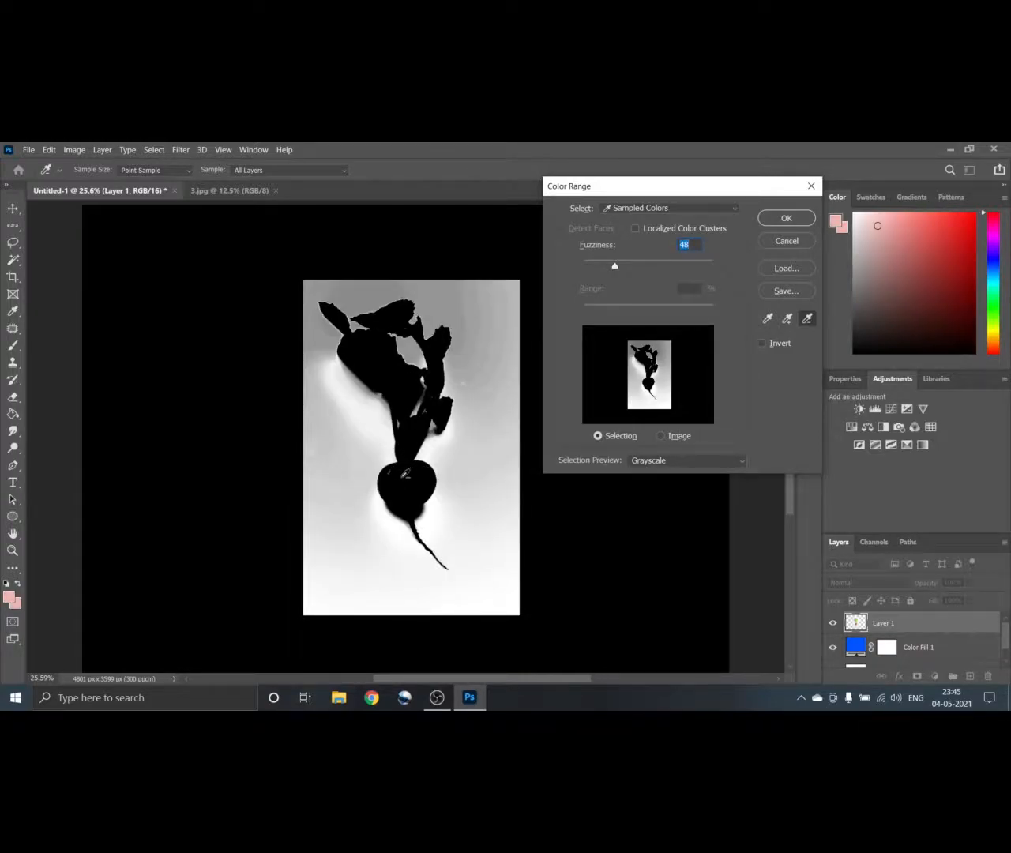
key("ctrl")
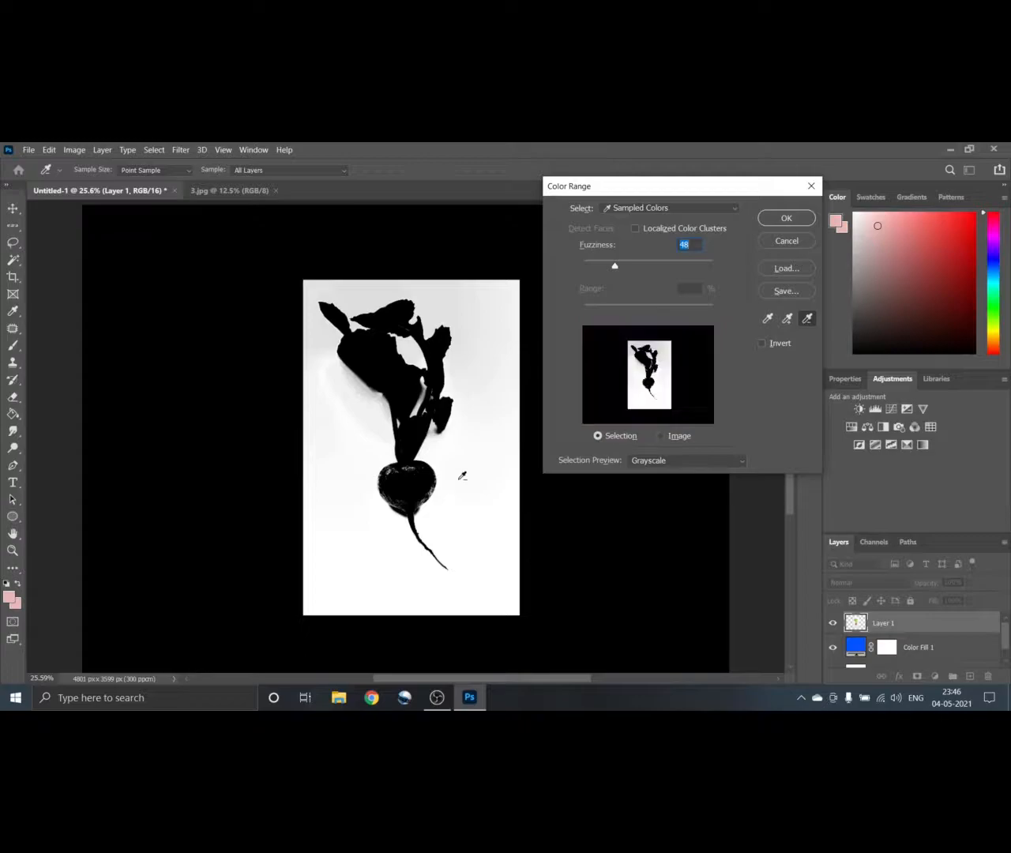
key("ctrl")
key("ctrl")
Apply the Color Range selection and subtract the stray selected spots inside the radish bulb with the Lasso
left_click(789, 218)
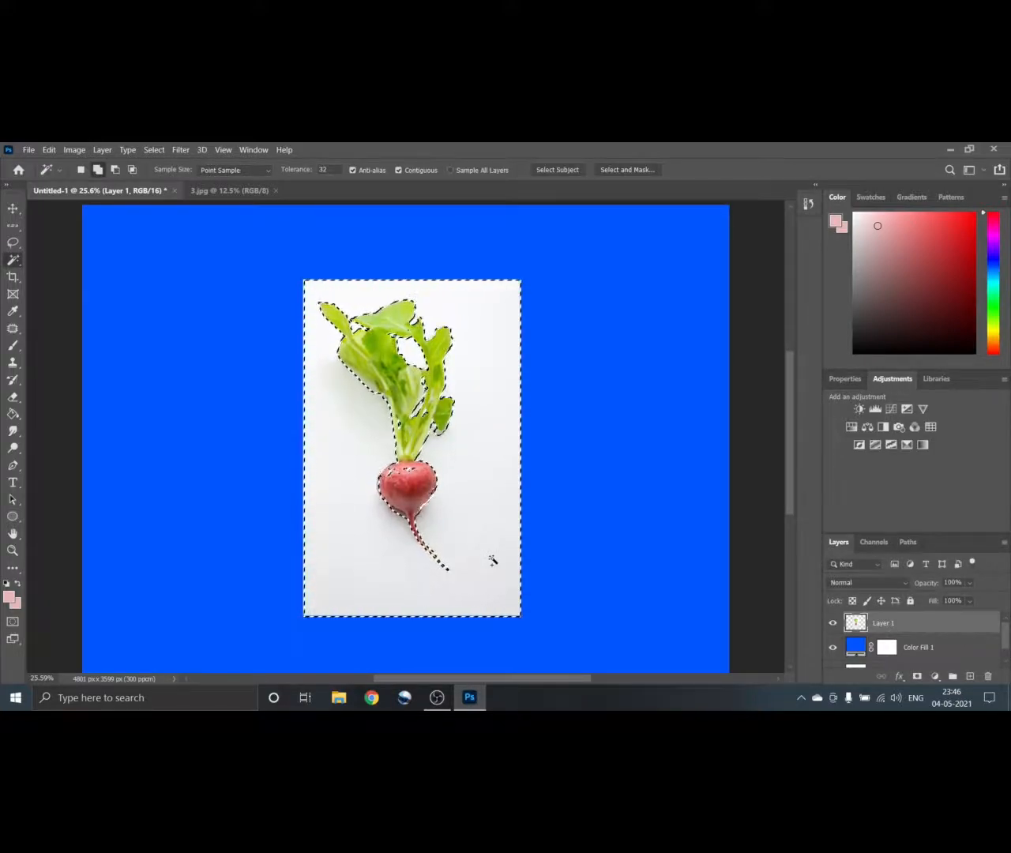
scroll(458, 588, "up", 3)
scroll(409, 466, "up", 10)
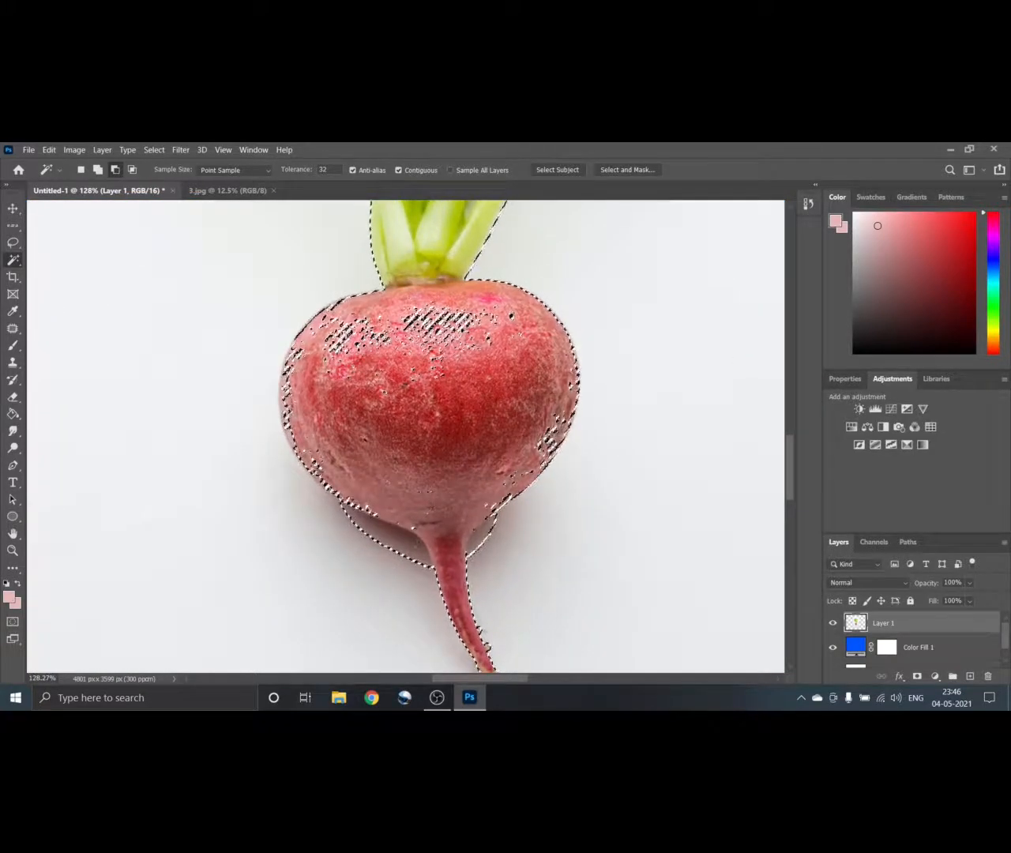
left_click(12, 244)
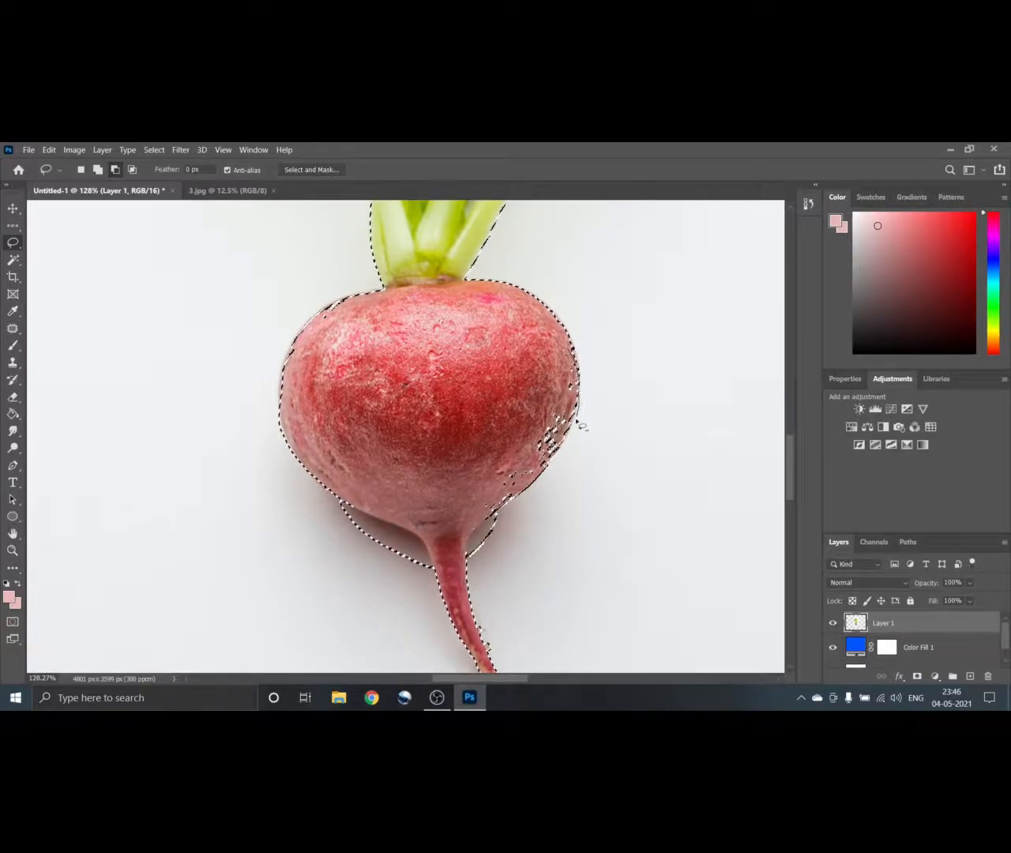
left_click_drag(575, 404, 578, 392)
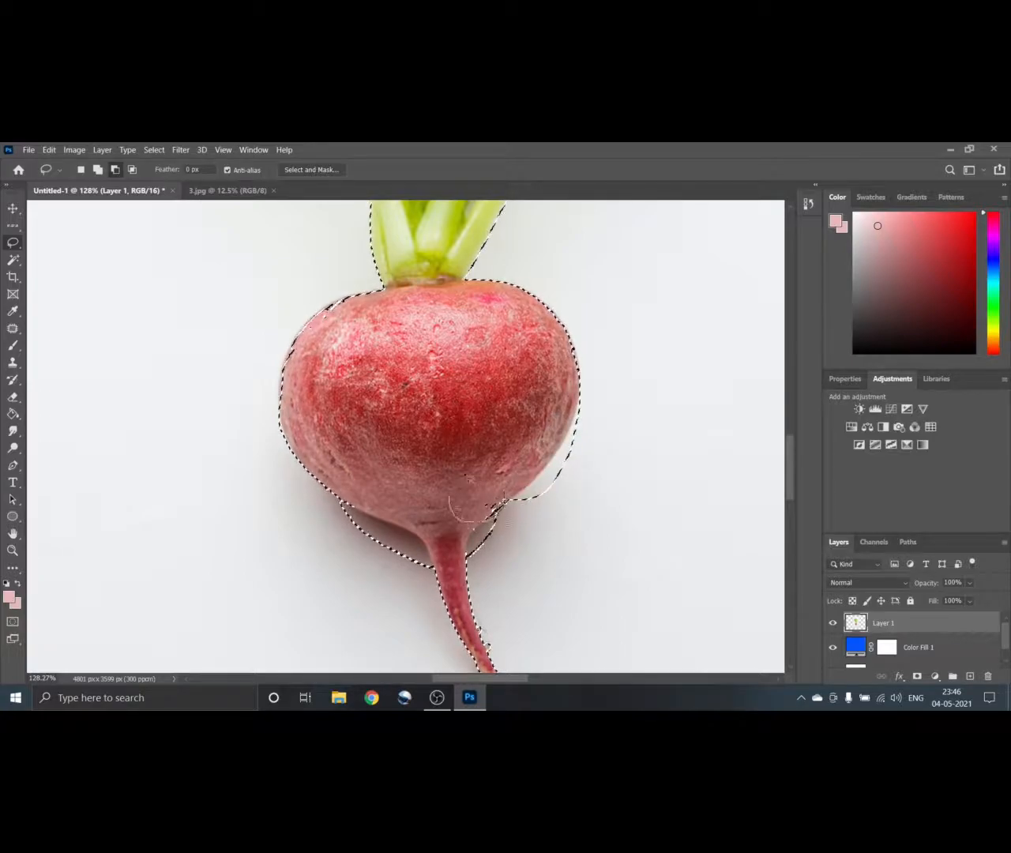
Add the missed white strip along the bulb's lower right edge to the selection with the Polygonal Lasso
left_click_drag(14, 250, 44, 258)
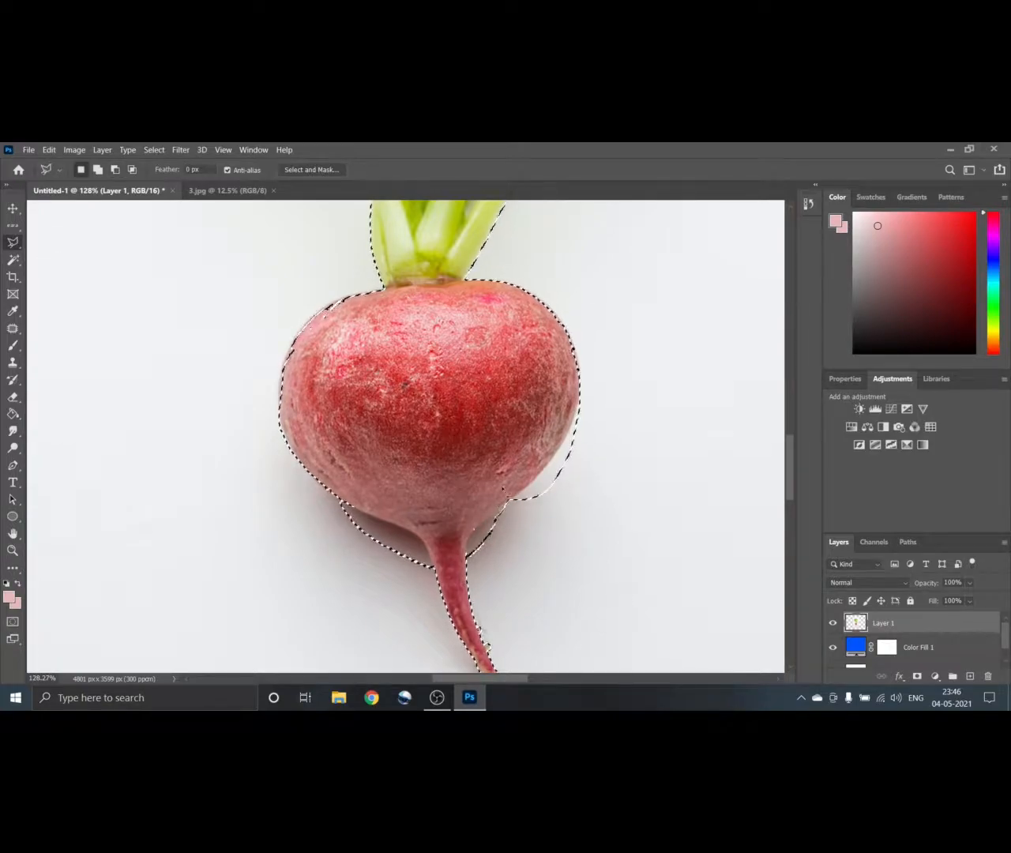
left_click(97, 169)
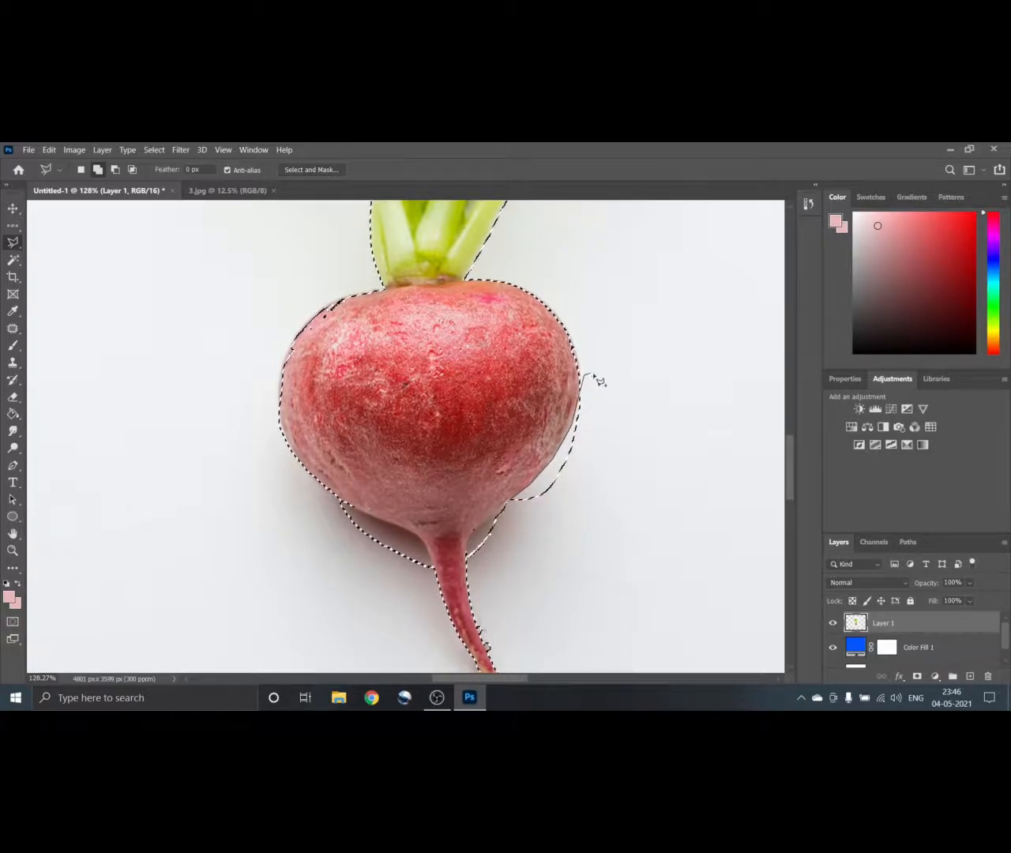
left_click(722, 535)
double_click(536, 600)
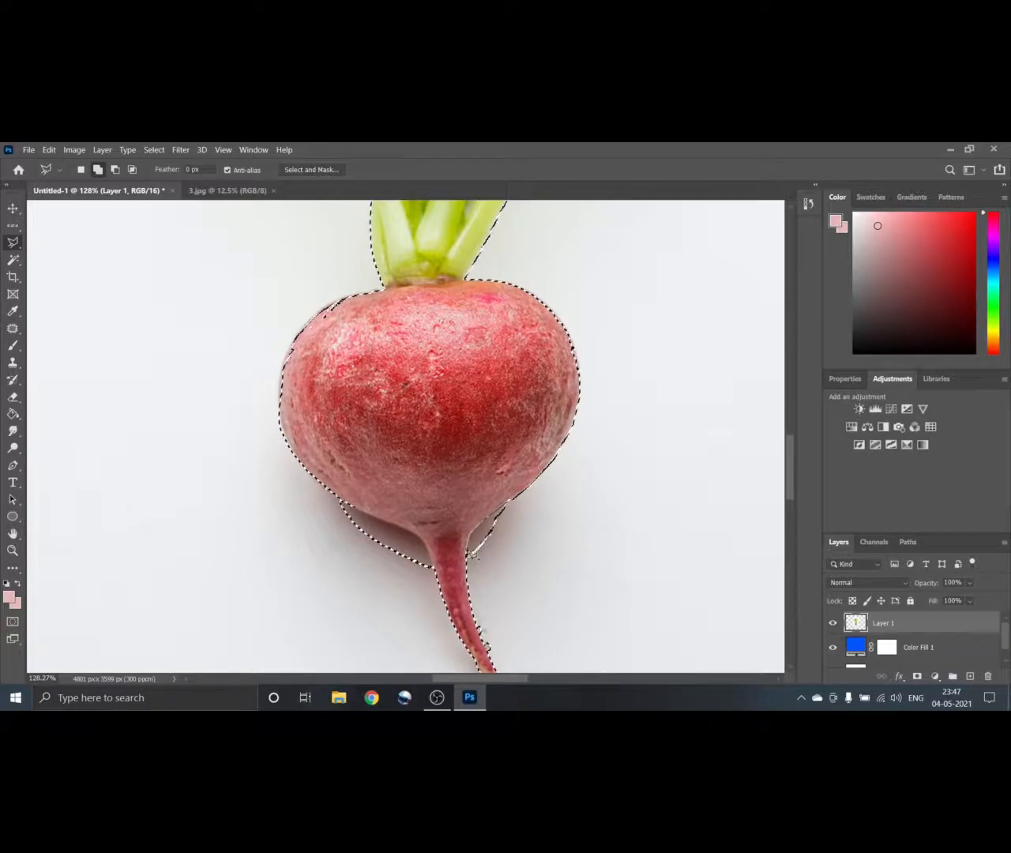
Add the shadow area under the bulb, to the right of the root, to the selection with the Polygonal Lasso
left_click(473, 553)
left_click(542, 588)
left_click(505, 498)
left_click(474, 553)
scroll(405, 452, "down", 1)
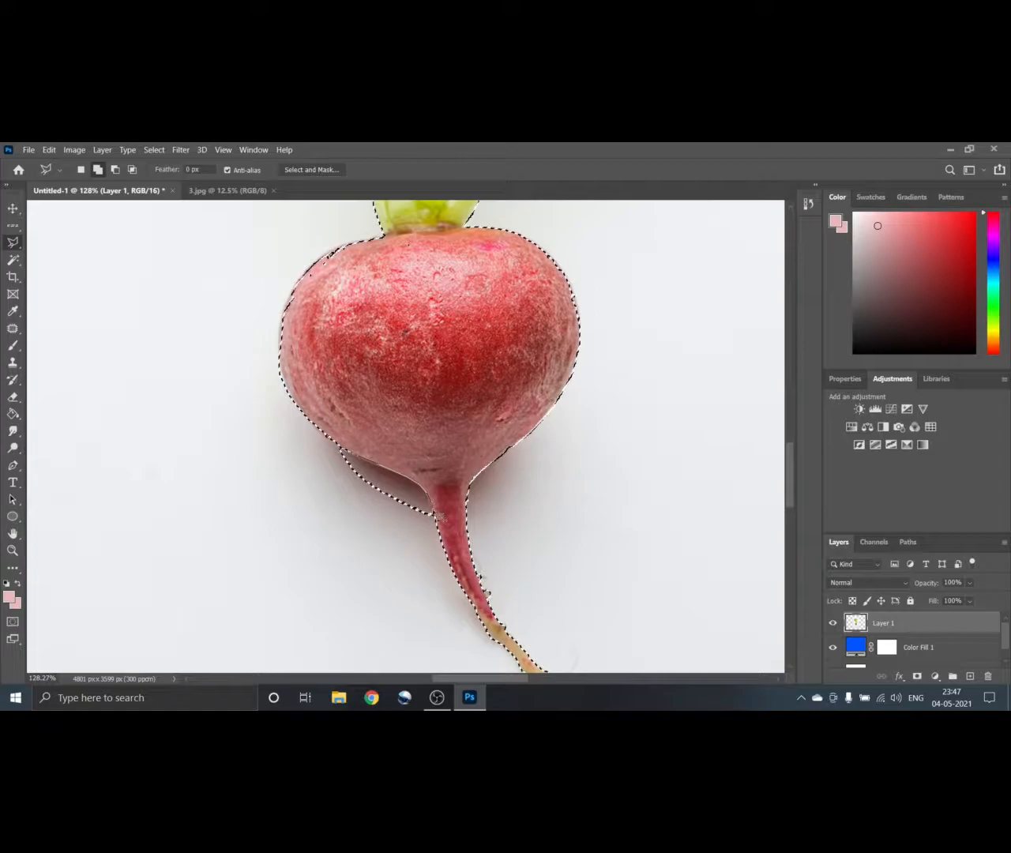
Add the shadow area under the bulb, to the left of the root, to the selection with the Polygonal Lasso
left_click(434, 528)
left_click(321, 562)
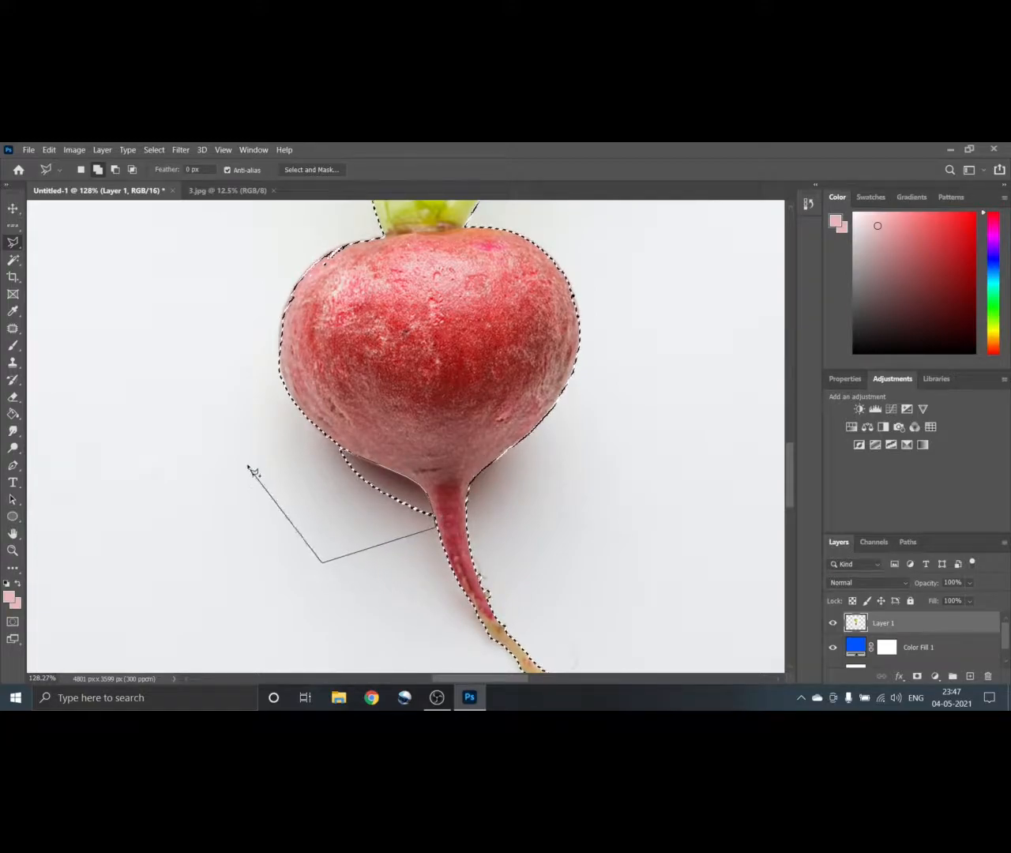
key("Escape")
scroll(458, 380, "down", 5)
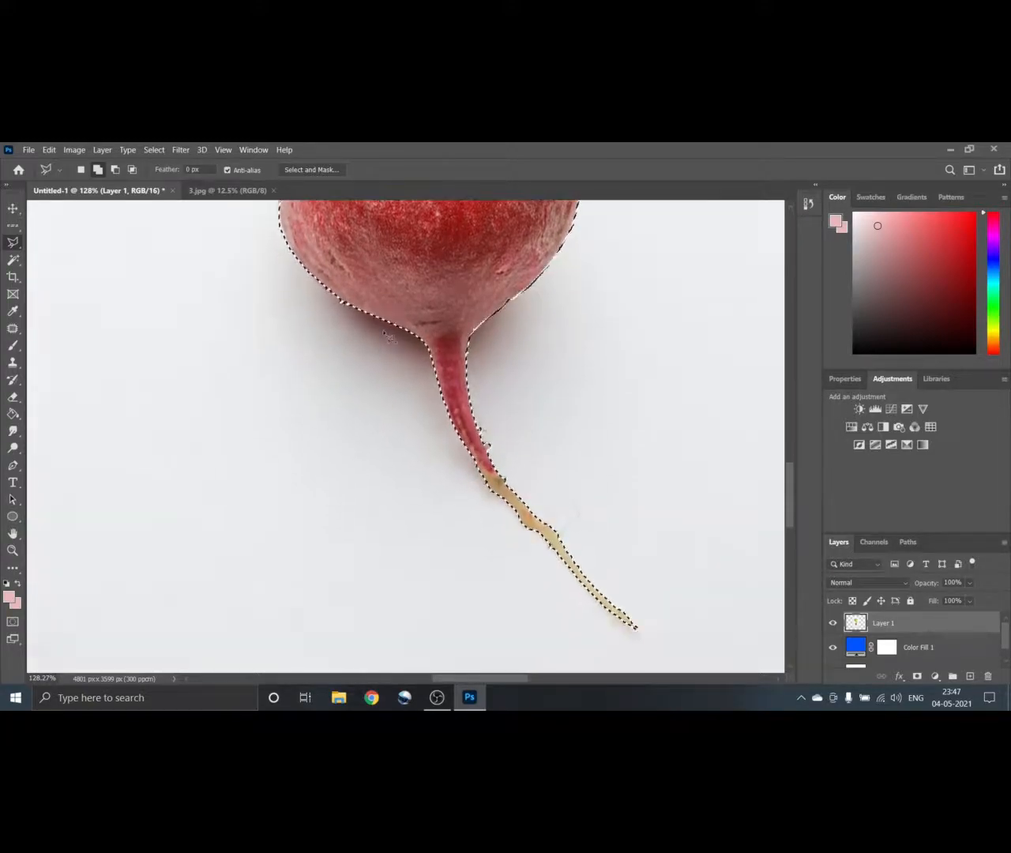
scroll(458, 380, "up", 2)
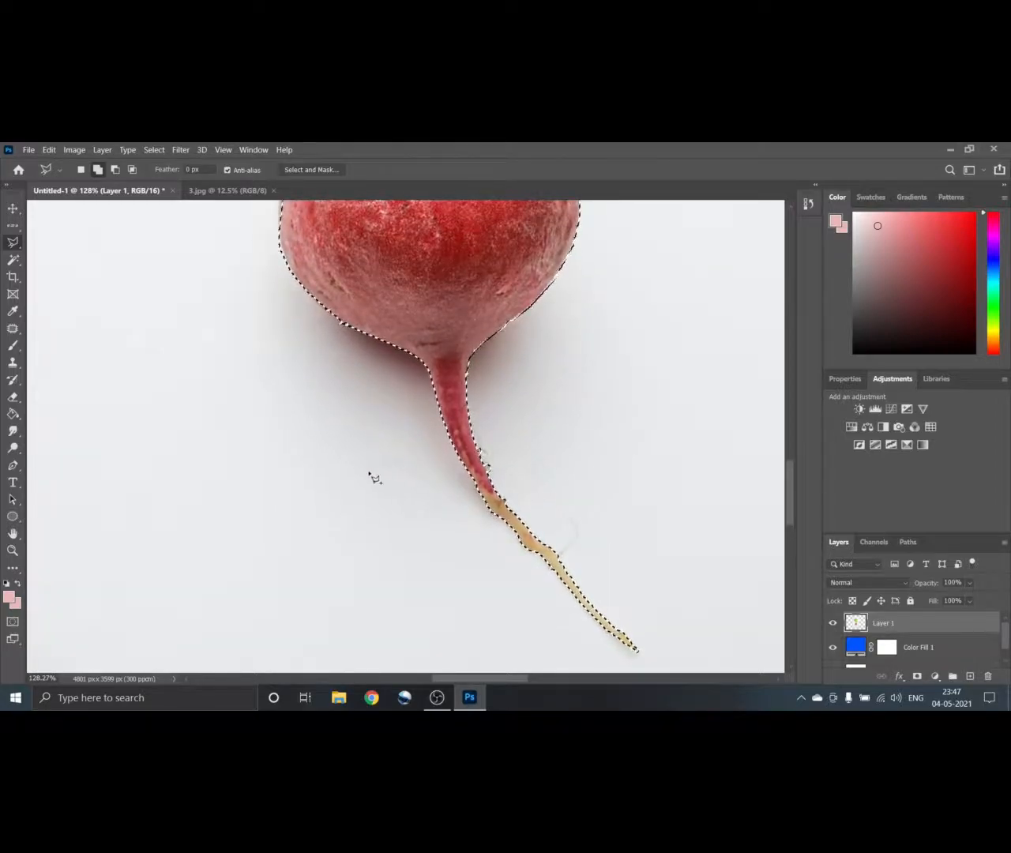
Try deleting the selected white background from Layer 1, and undo it together with the last selection addition
scroll(372, 476, "down", 3)
scroll(379, 495, "down", 4)
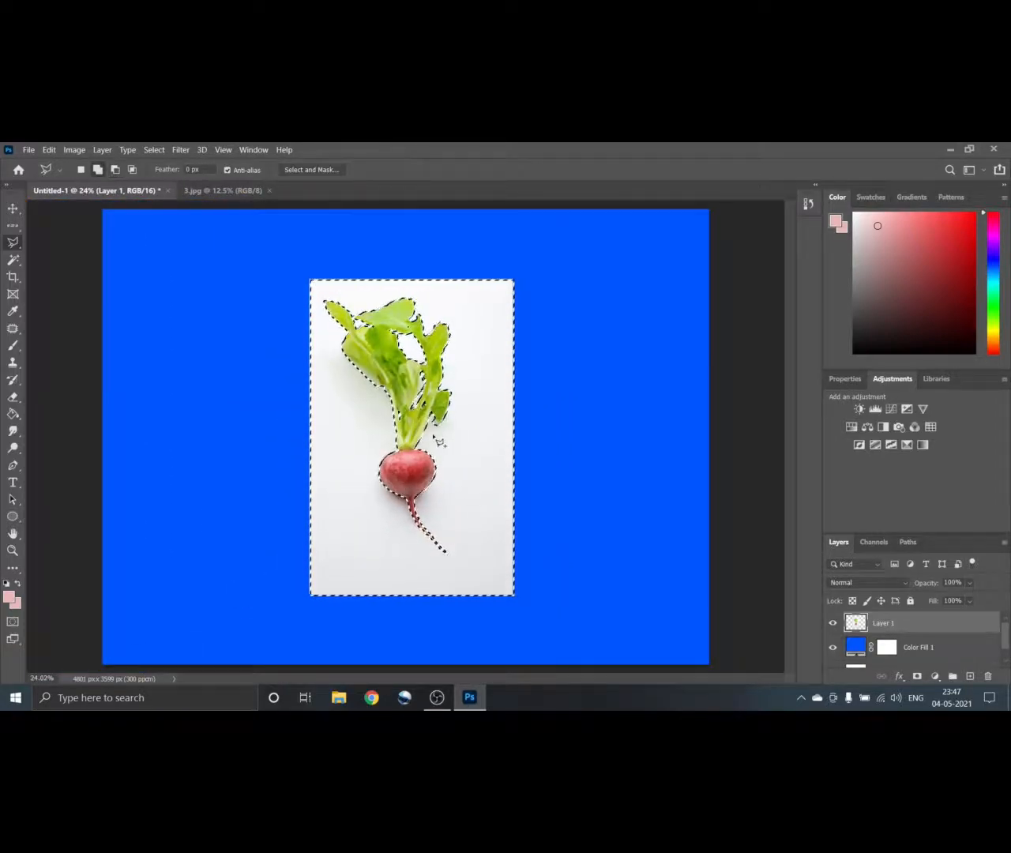
key("Delete")
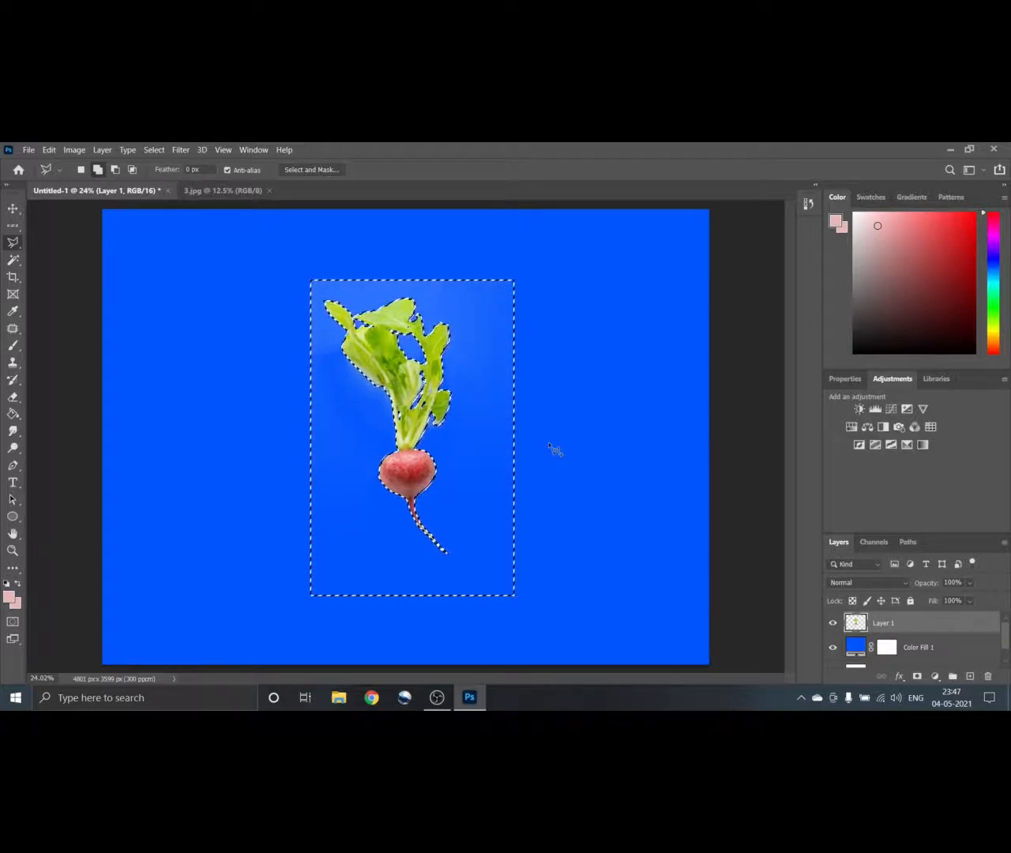
key("Delete")
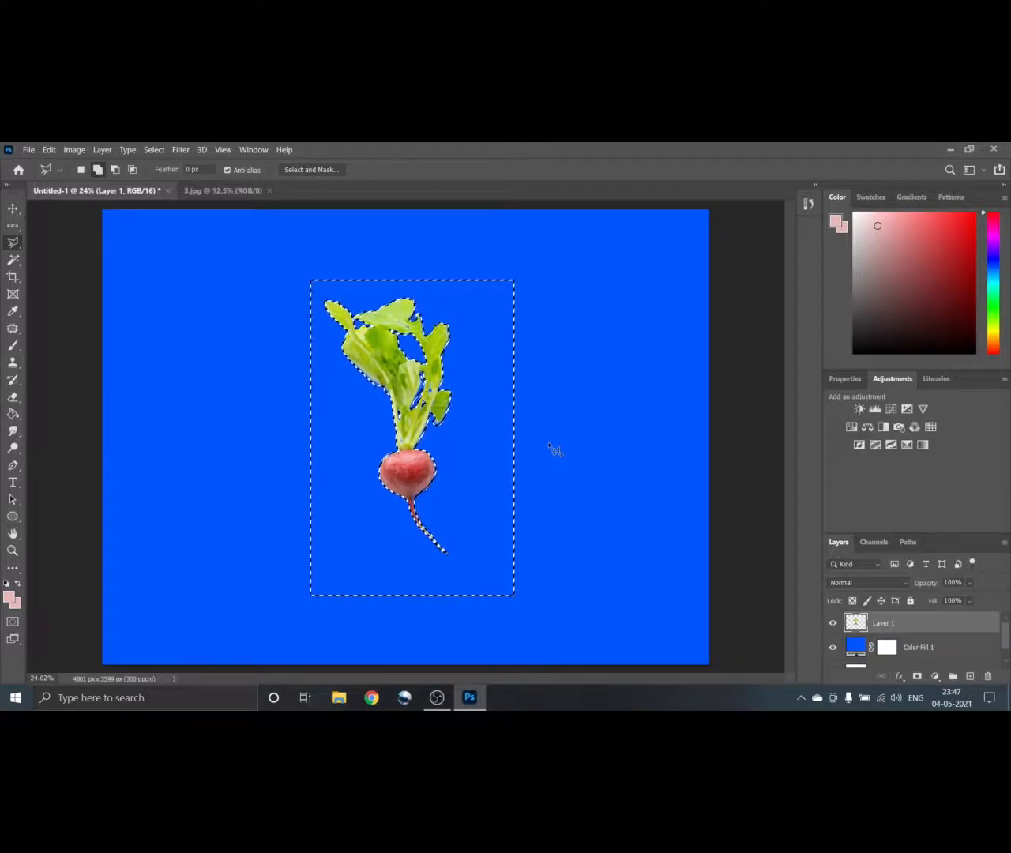
key("ctrl+z")
key("ctrl+z")
key("ctrl+z")
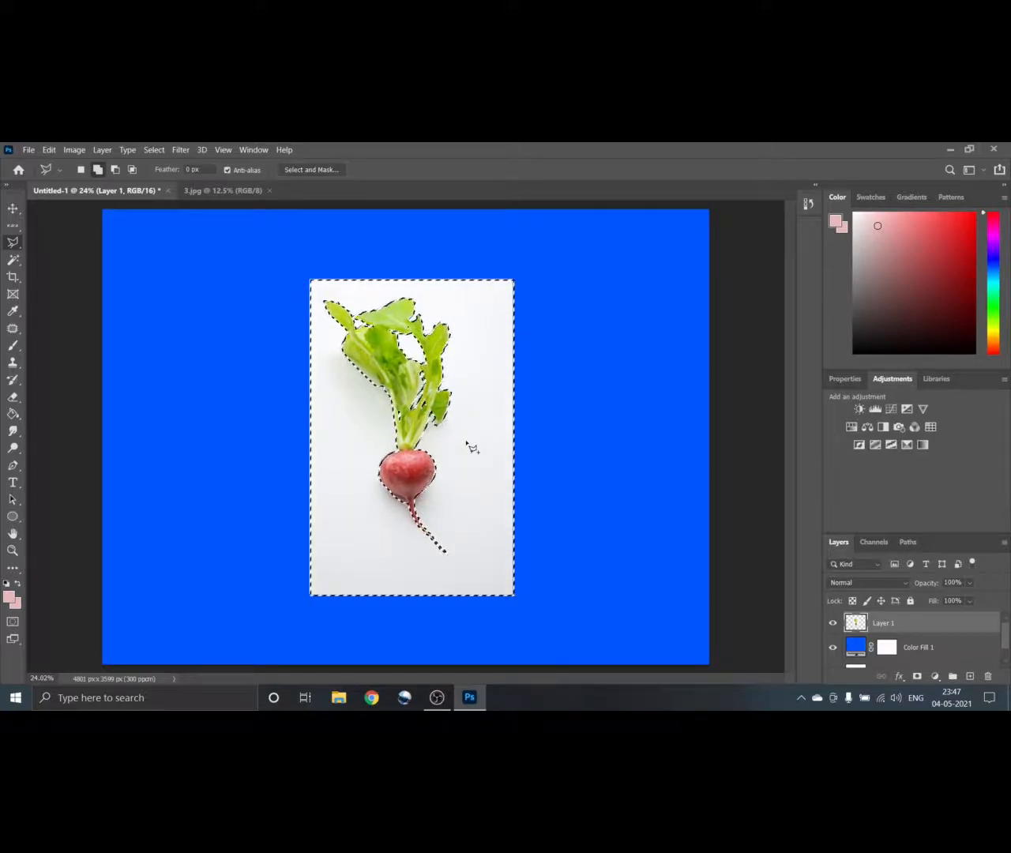
Feather the background selection with a radius of 2 pixels
key("shift+F6")
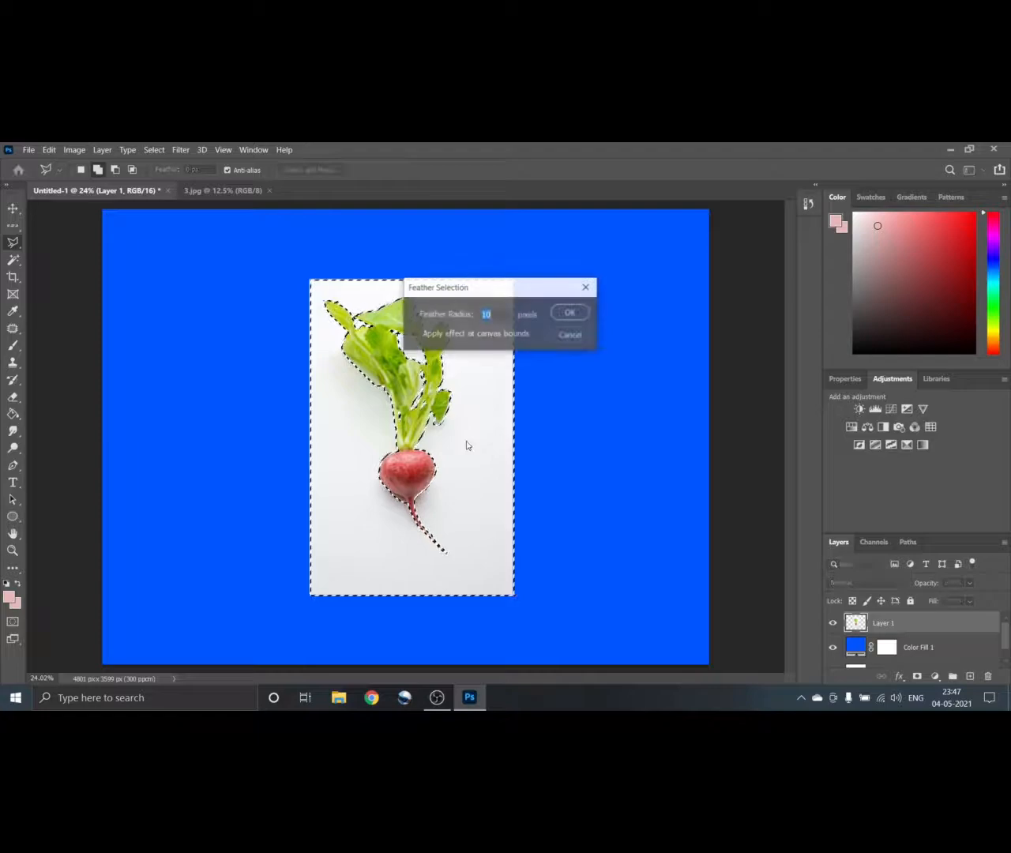
type("2")
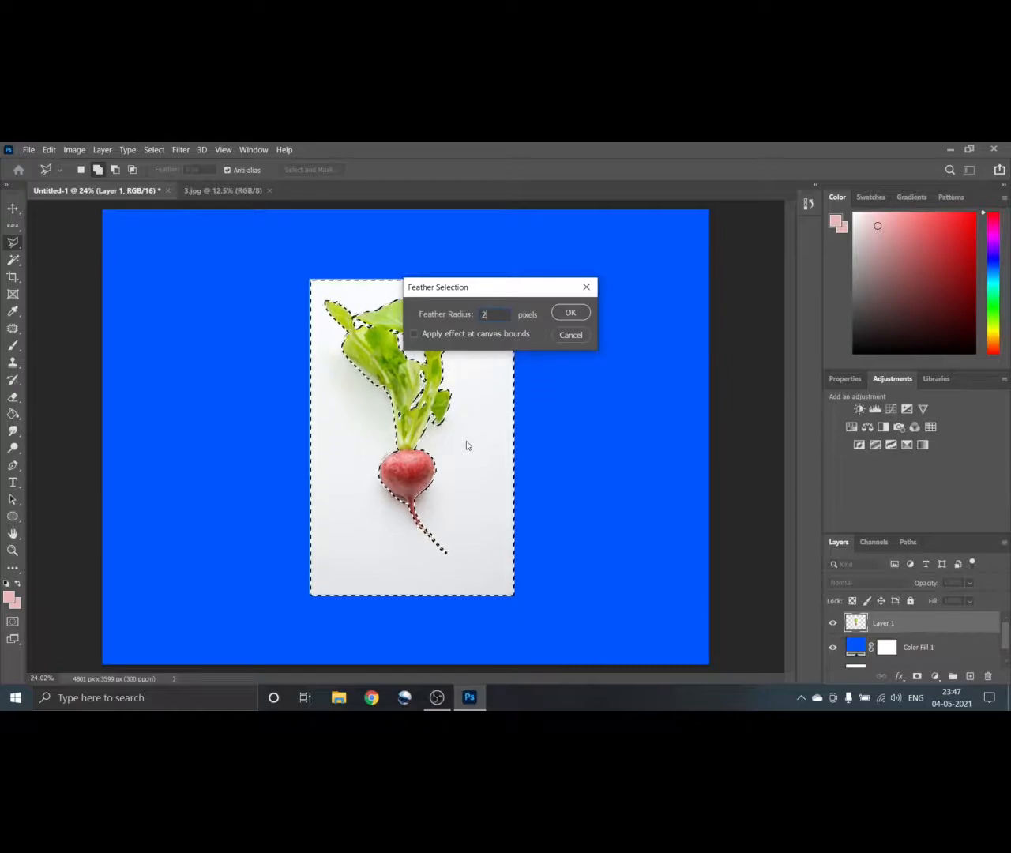
key("Return")
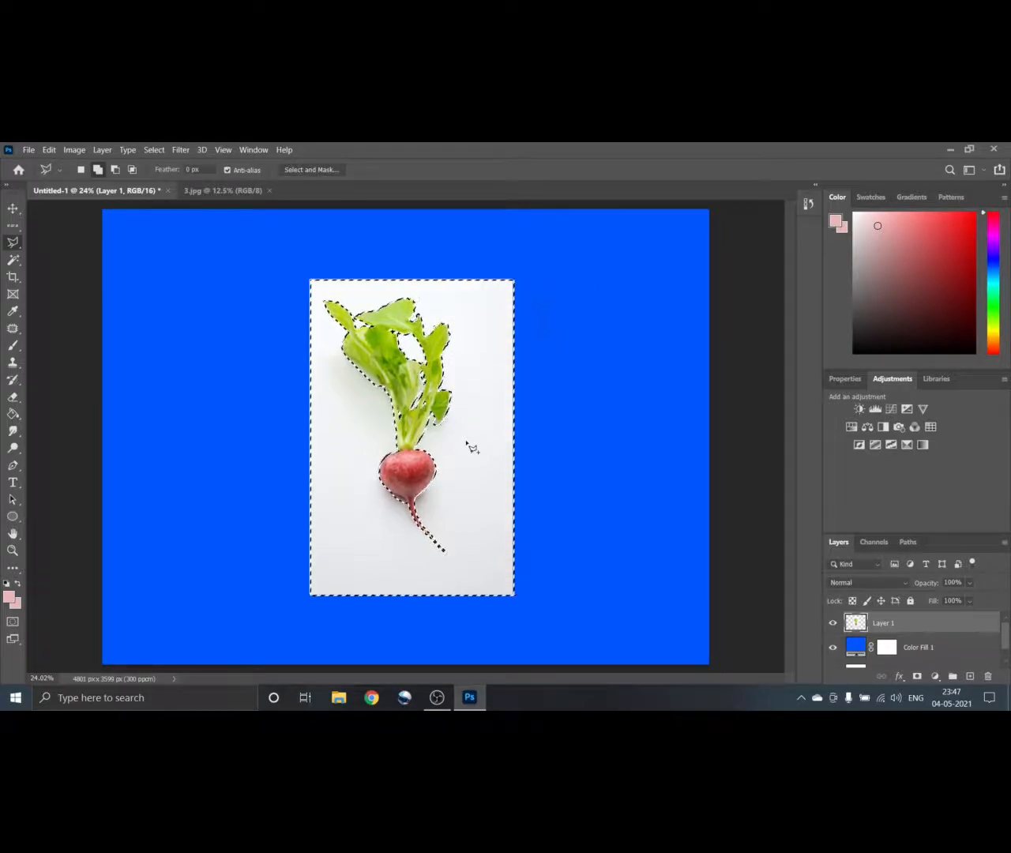
Try deleting the feathered background to inspect the radish's cutout edges, and undo the deselection and deletion
key("Delete")
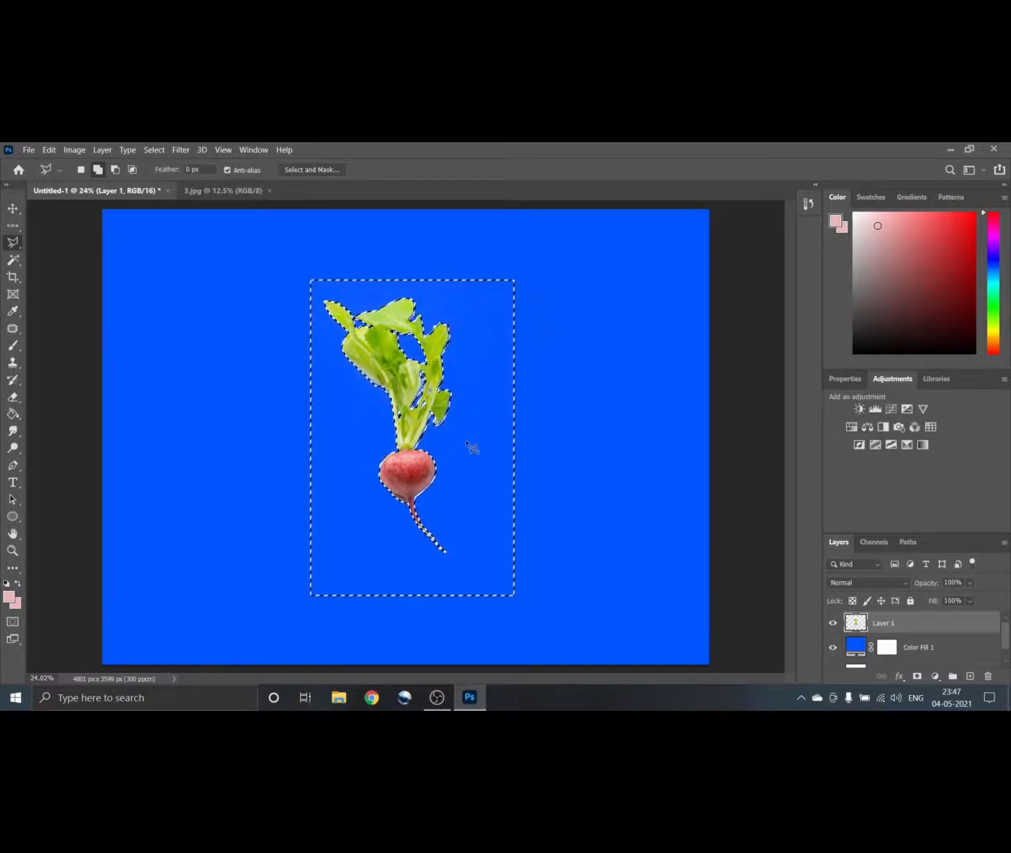
key("ctrl+d")
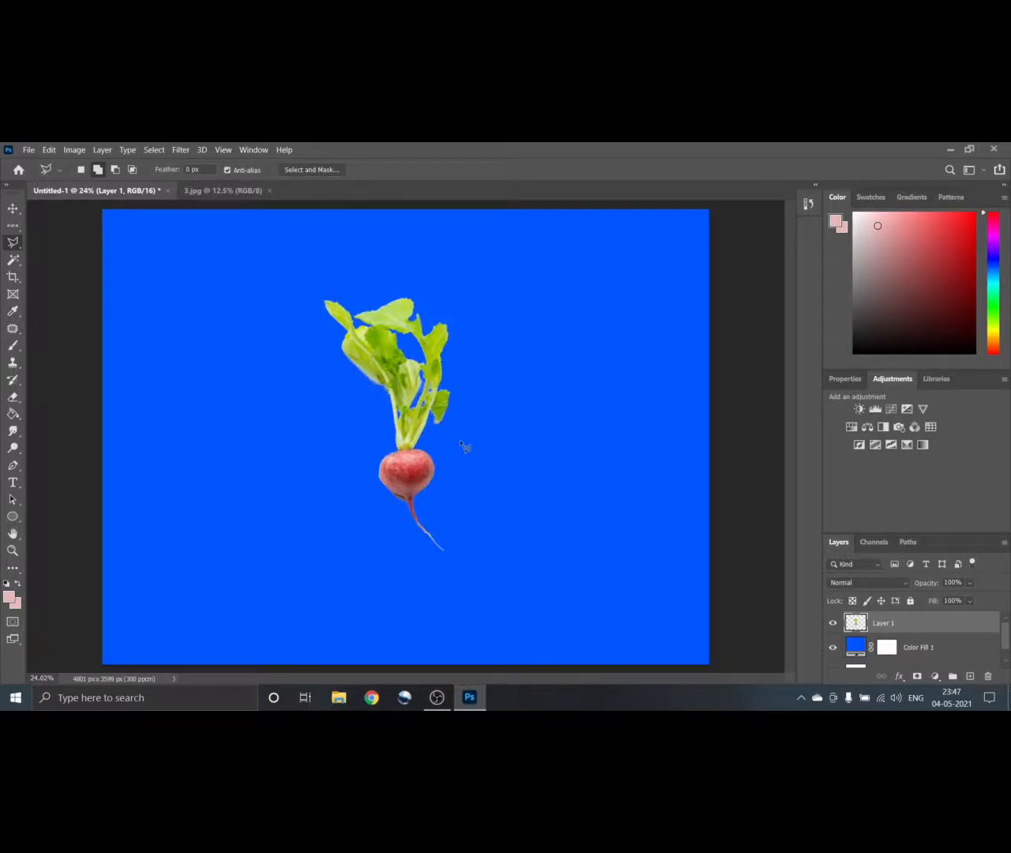
scroll(395, 533, "up", 5)
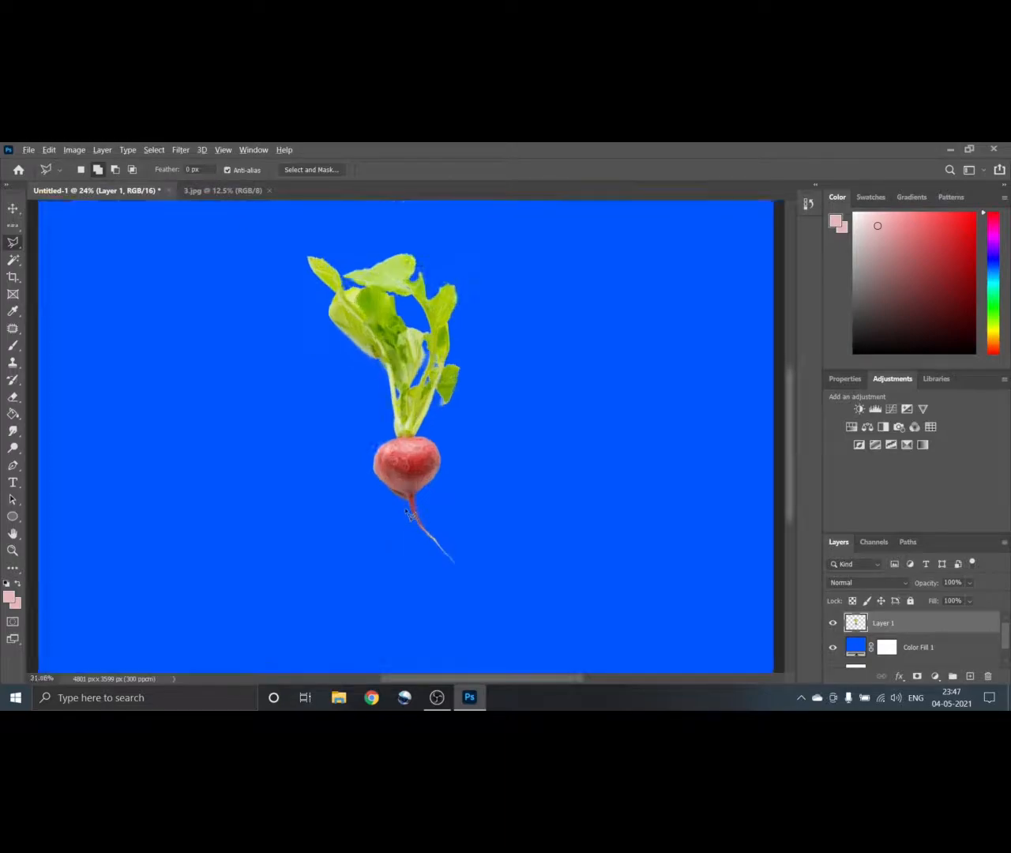
scroll(399, 490, "down", 2)
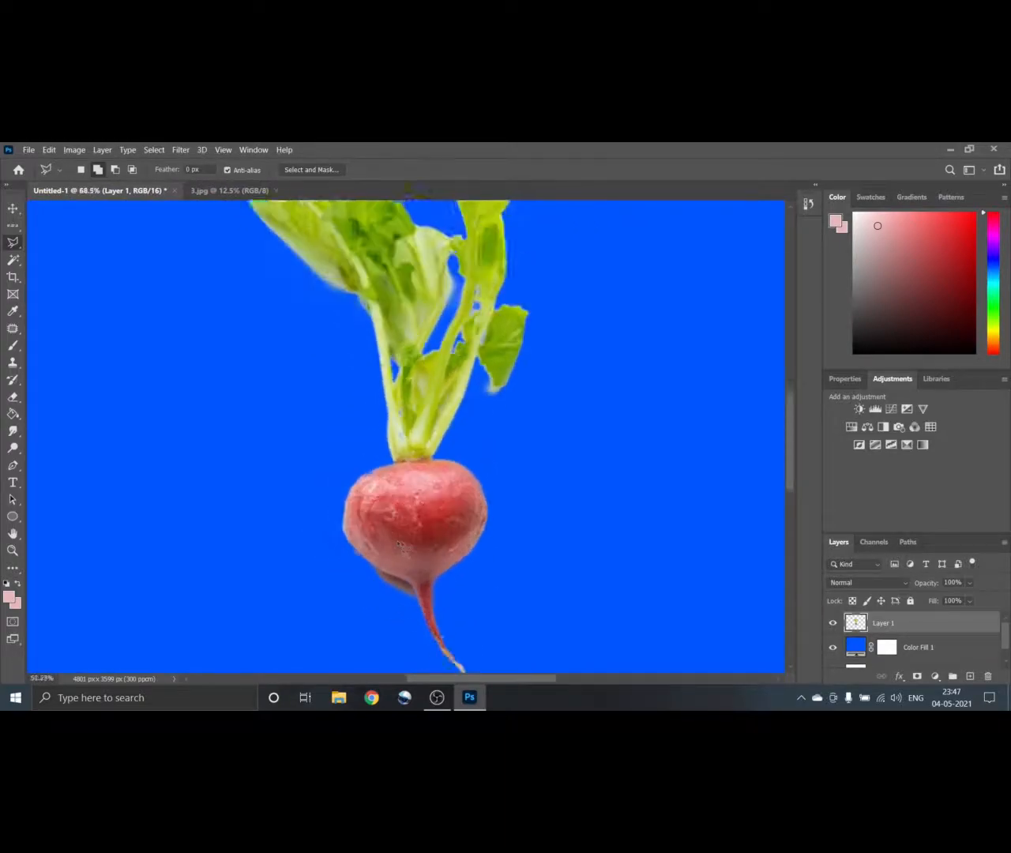
scroll(399, 490, "up", 5)
scroll(404, 514, "down", 3)
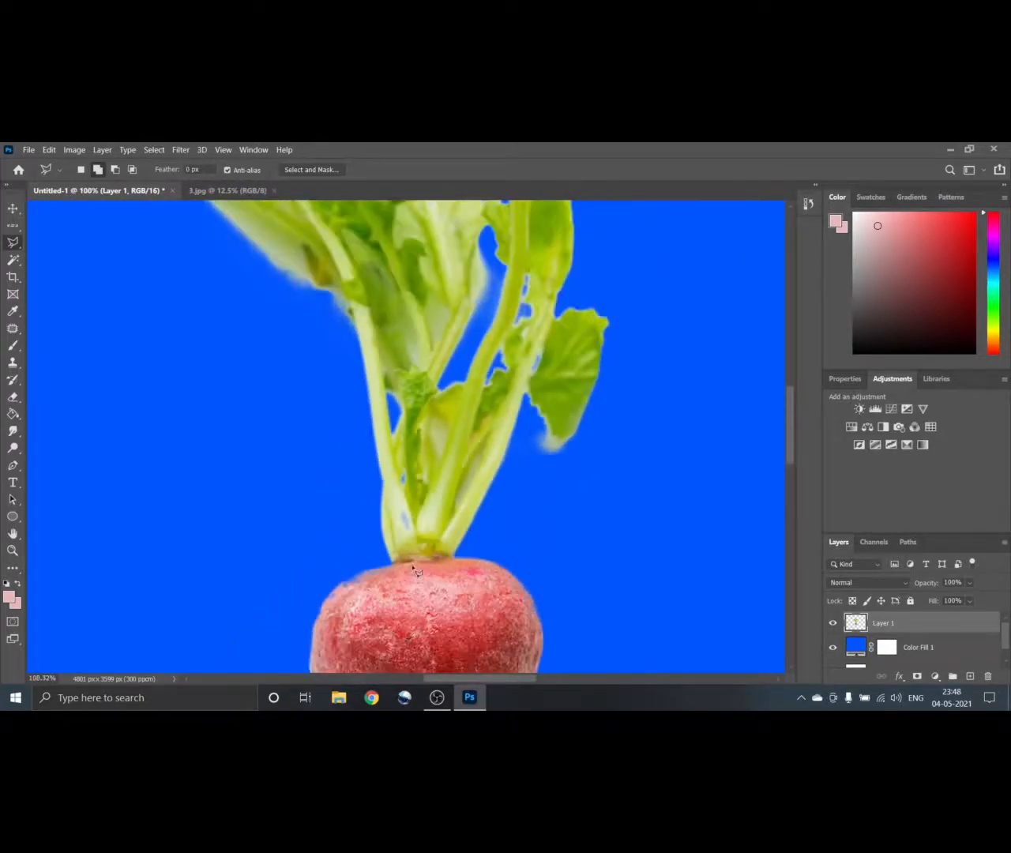
scroll(394, 377, "up", 2)
scroll(511, 513, "down", 3)
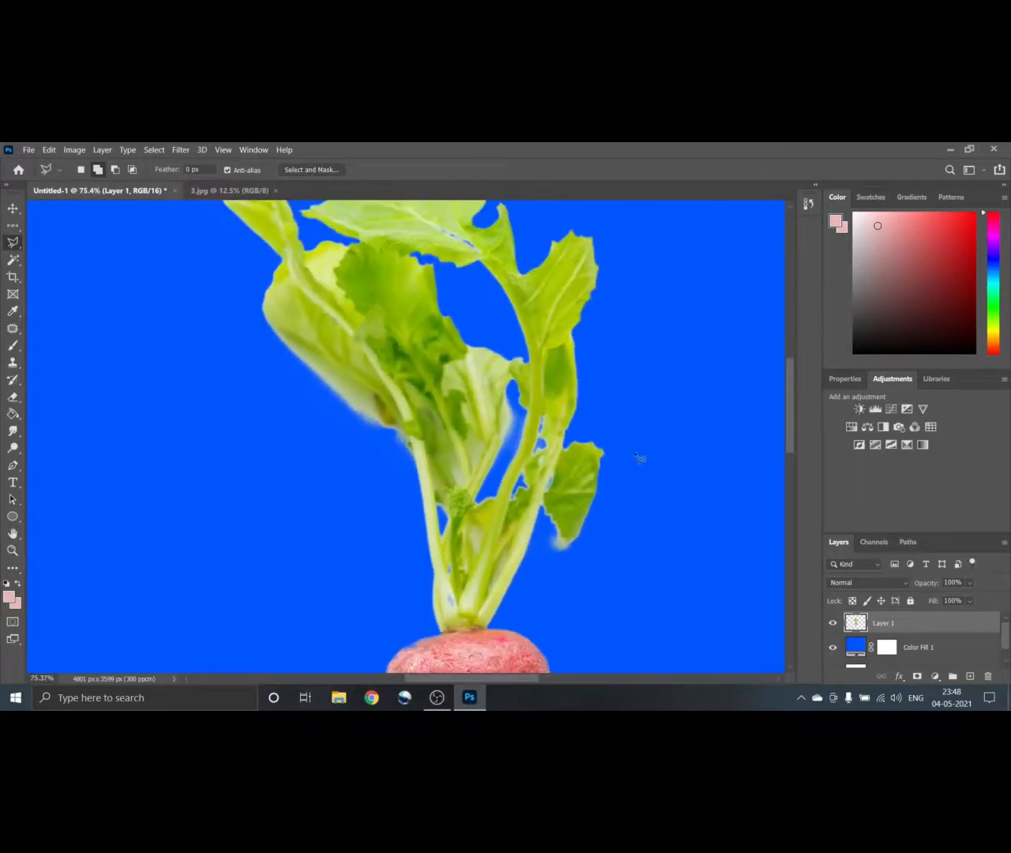
scroll(517, 582, "up", 7)
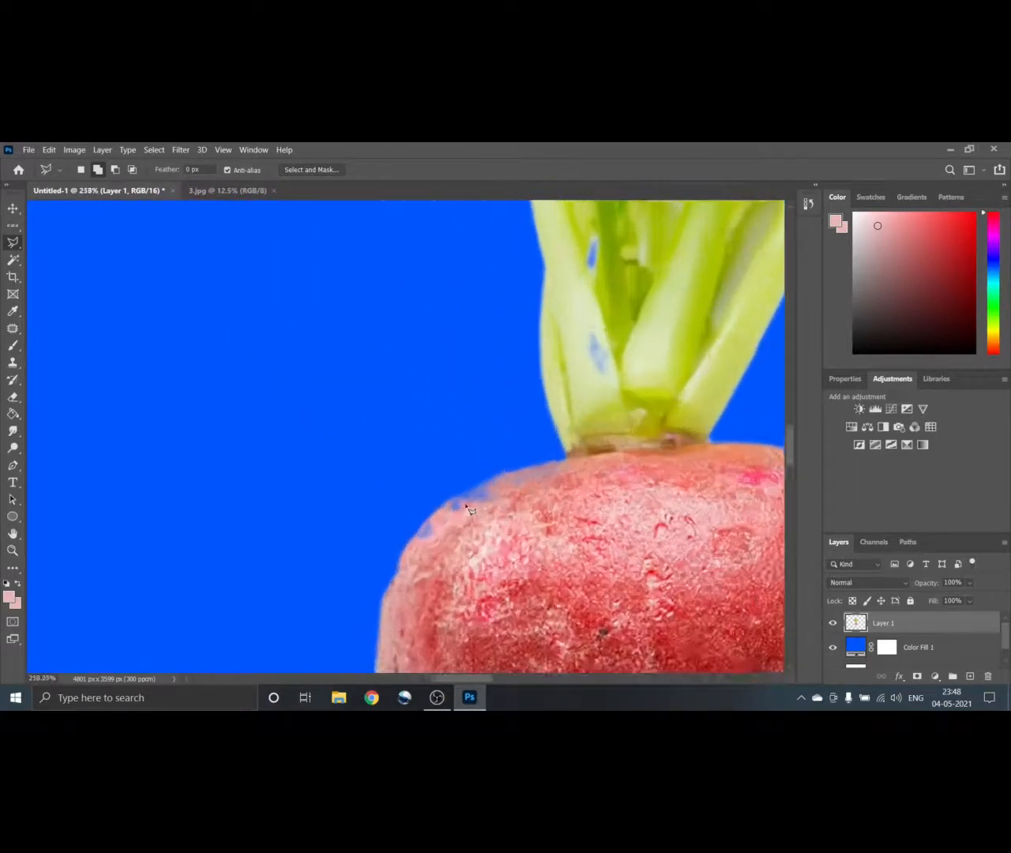
scroll(487, 492, "down", 8)
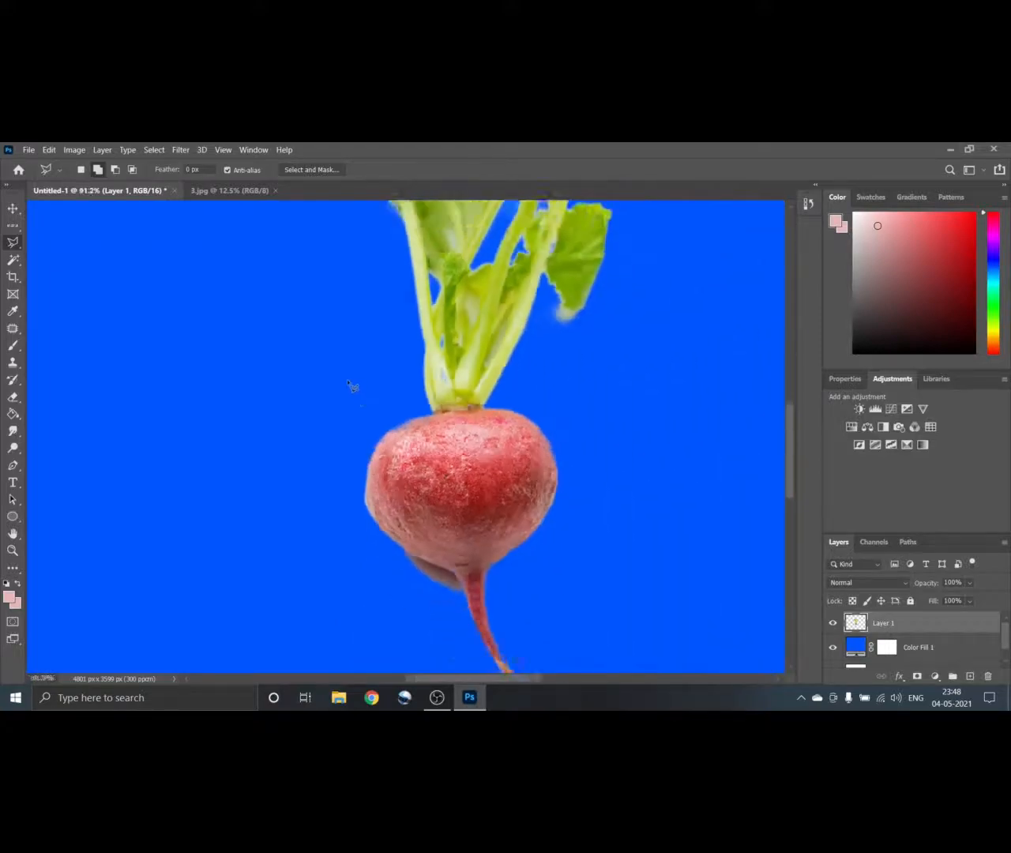
scroll(364, 427, "up", 3)
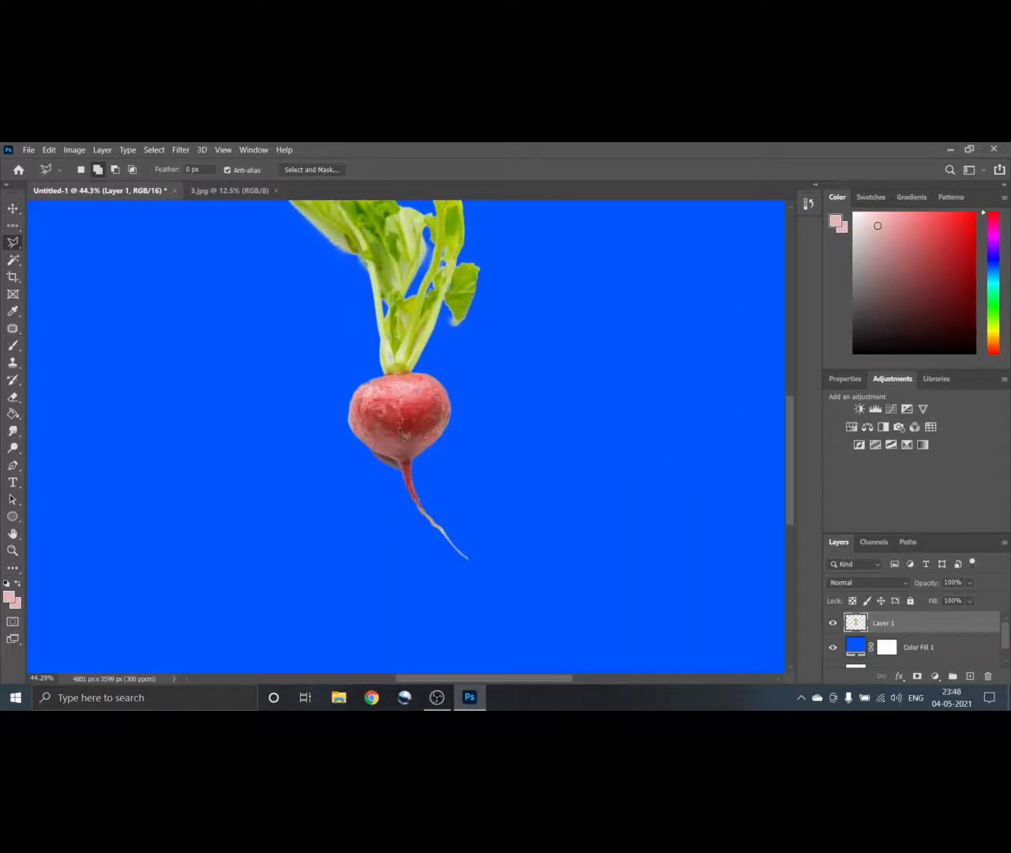
key("ctrl+z")
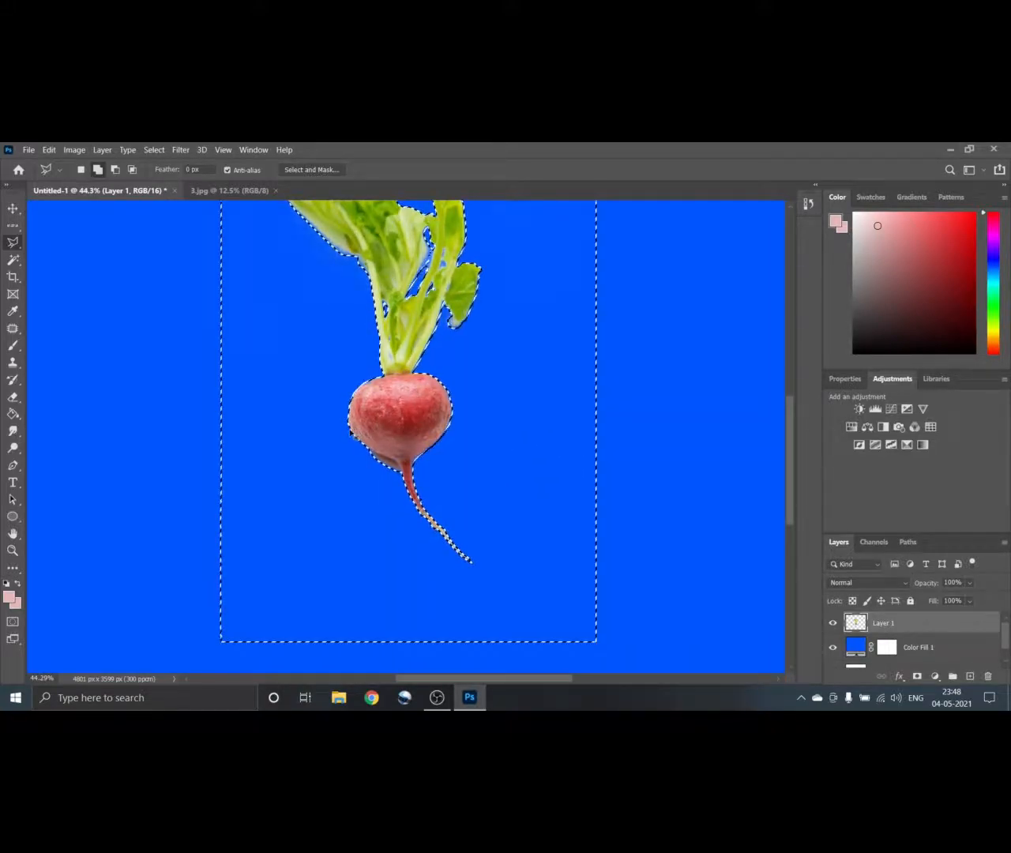
key("ctrl+z")
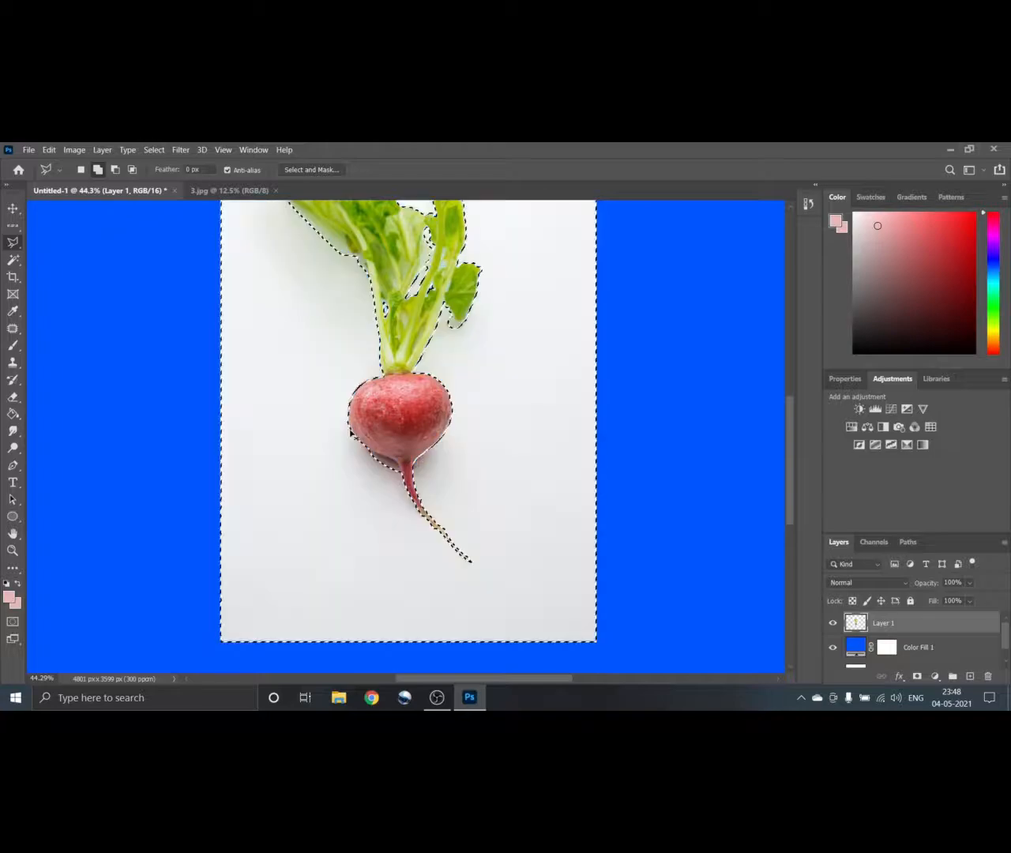
Try adding a layer mask to Layer 1 from the background selection, and undo it
left_click(917, 677)
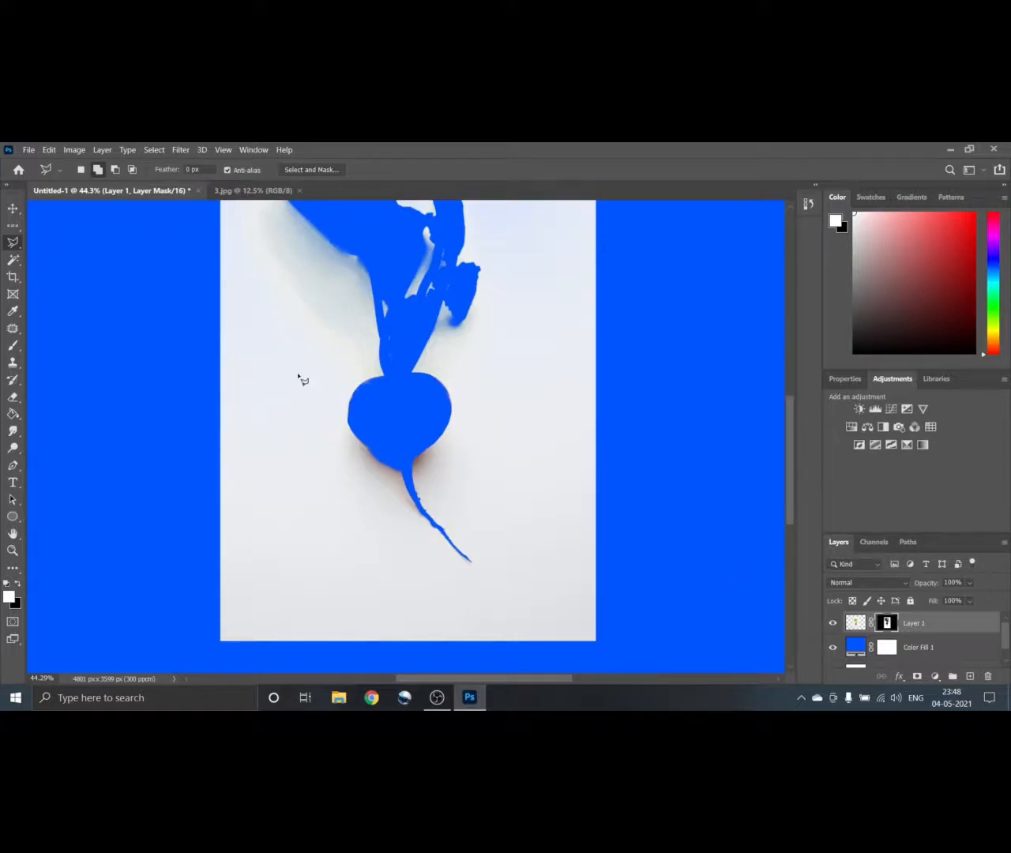
scroll(302, 380, "up", 4)
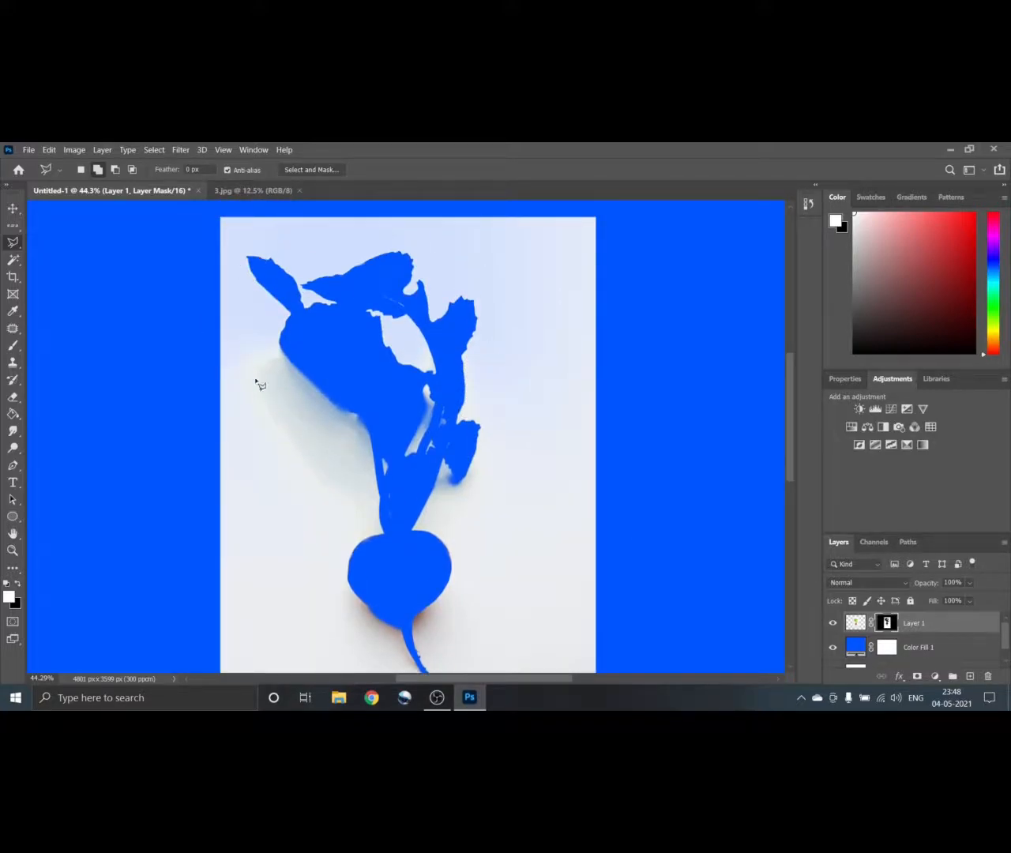
scroll(362, 432, "down", 2)
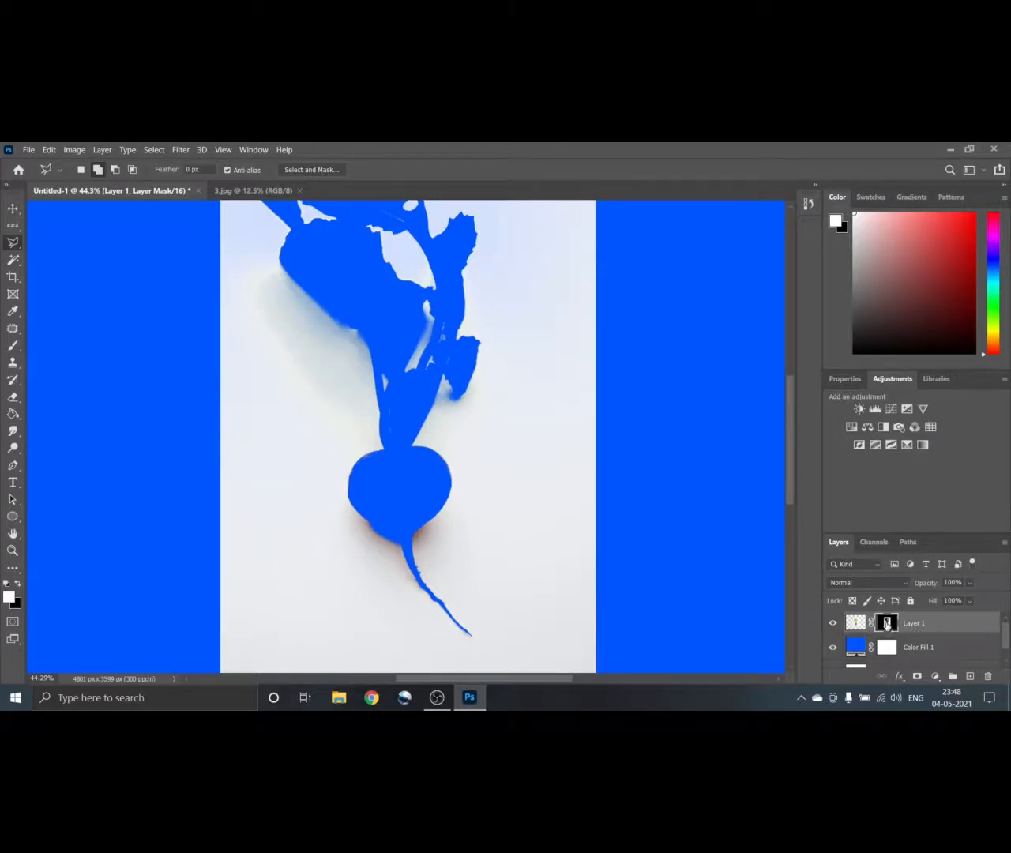
key("ctrl+z")
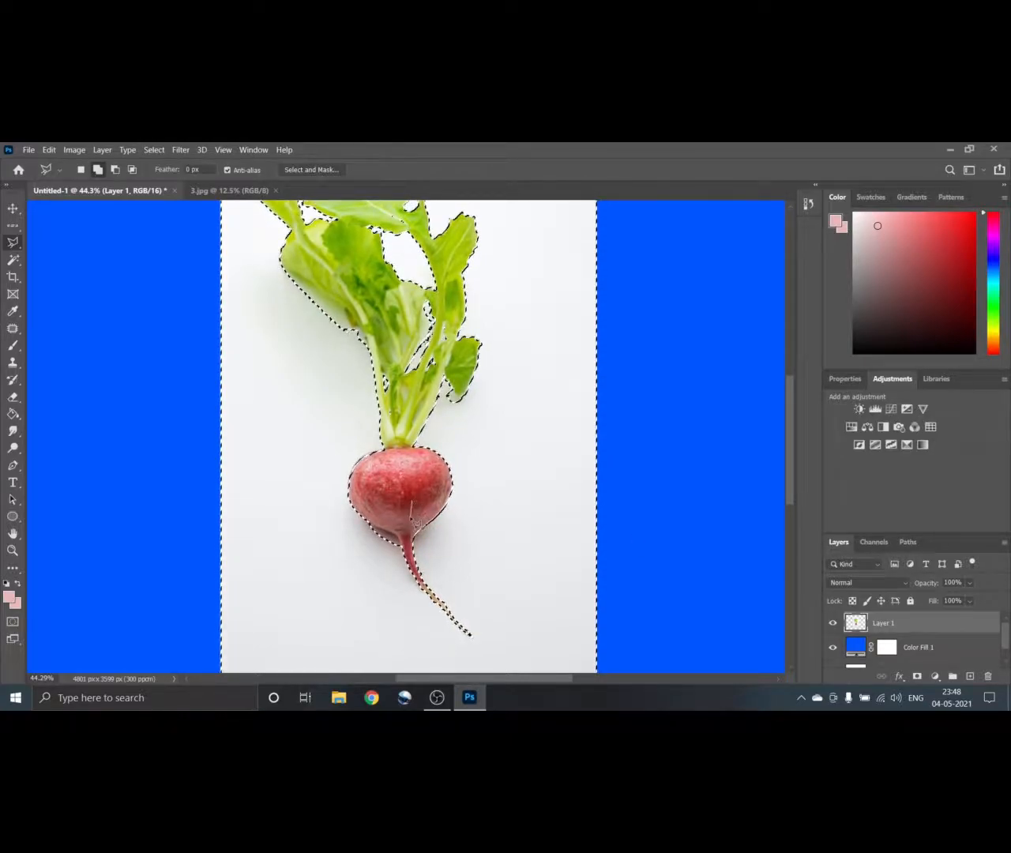
Try inverting the selection with the whole canvas in view, and invert it back to the white background
key("v")
key("ctrl+0")
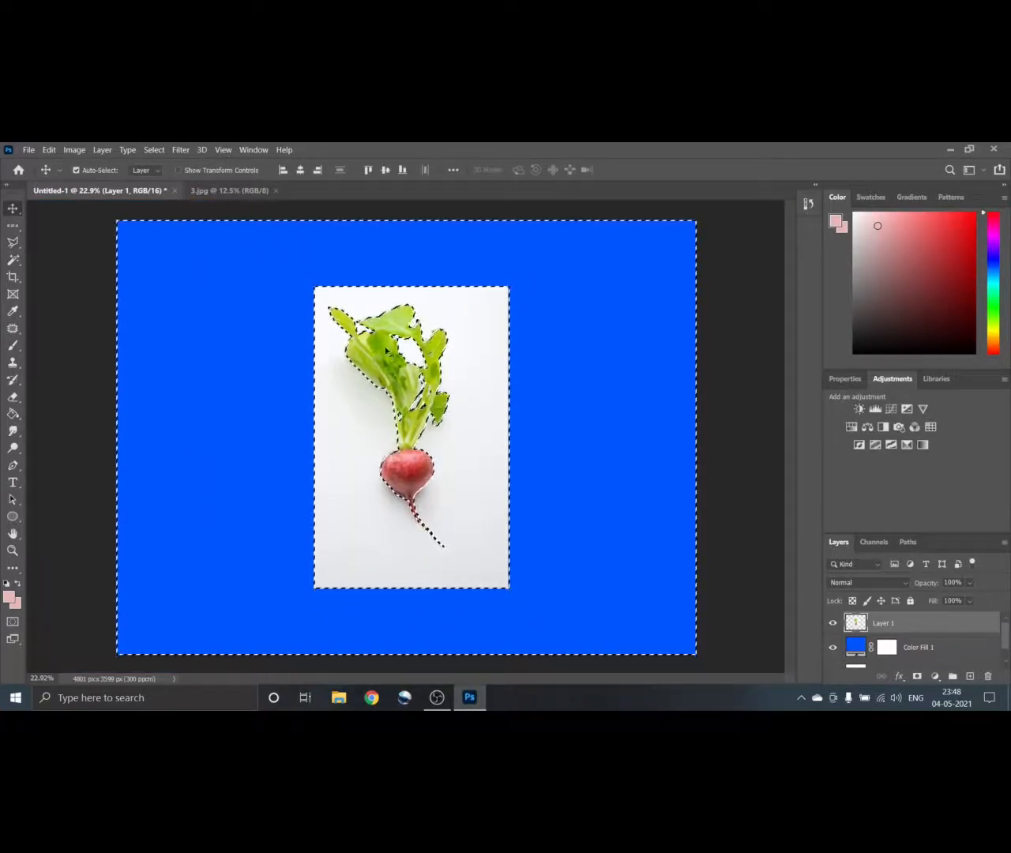
key("ctrl+shift+i")
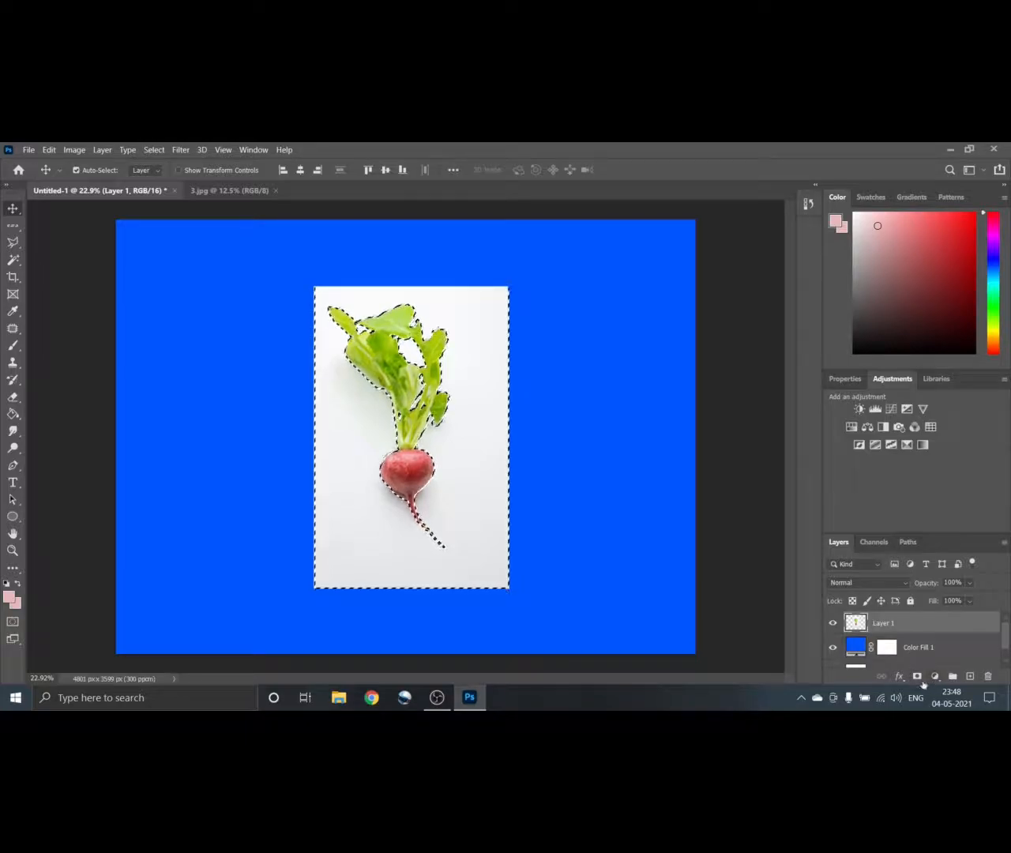
Add a layer mask to Layer 1 that hides the selected white background and keeps the radish
left_click(917, 677)
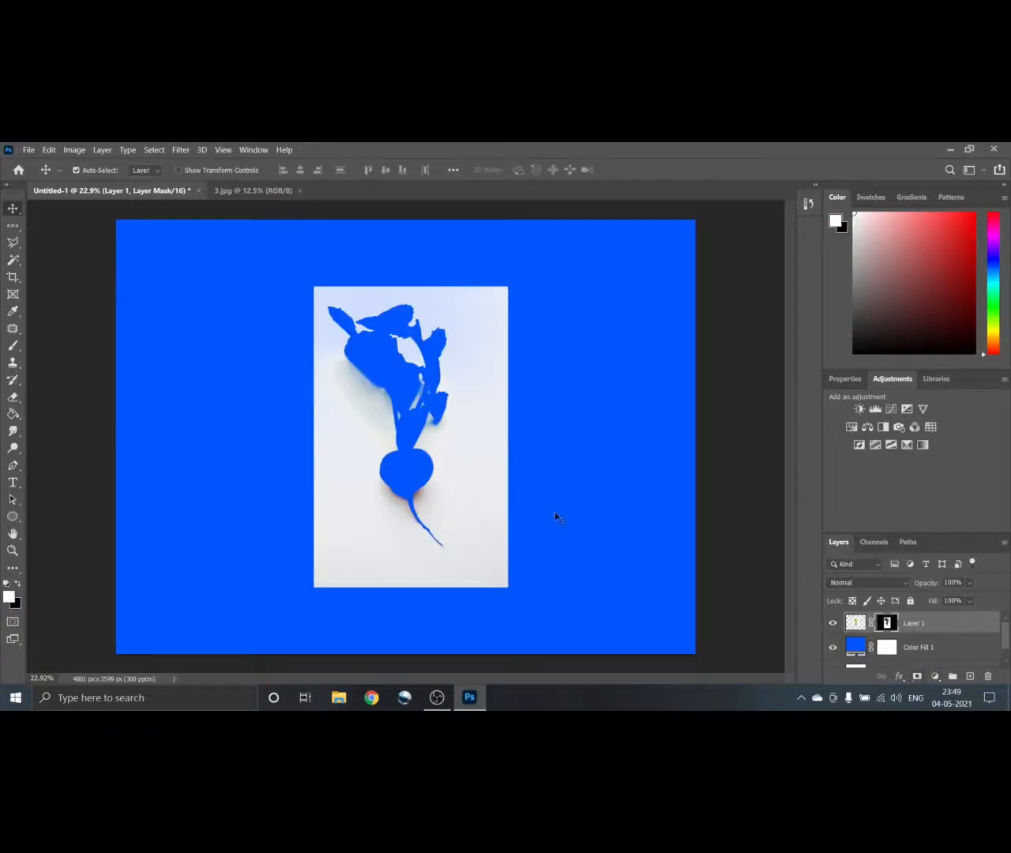
key("ctrl+z")
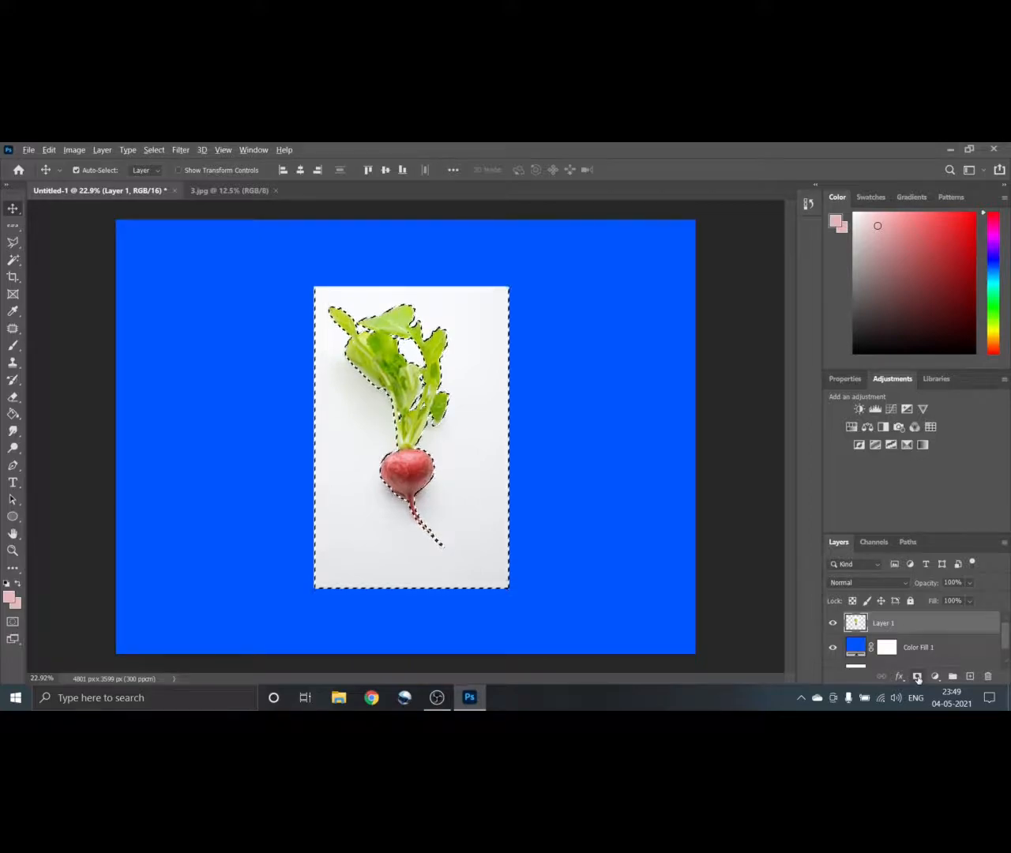
left_click(917, 676)
left_click(917, 676)
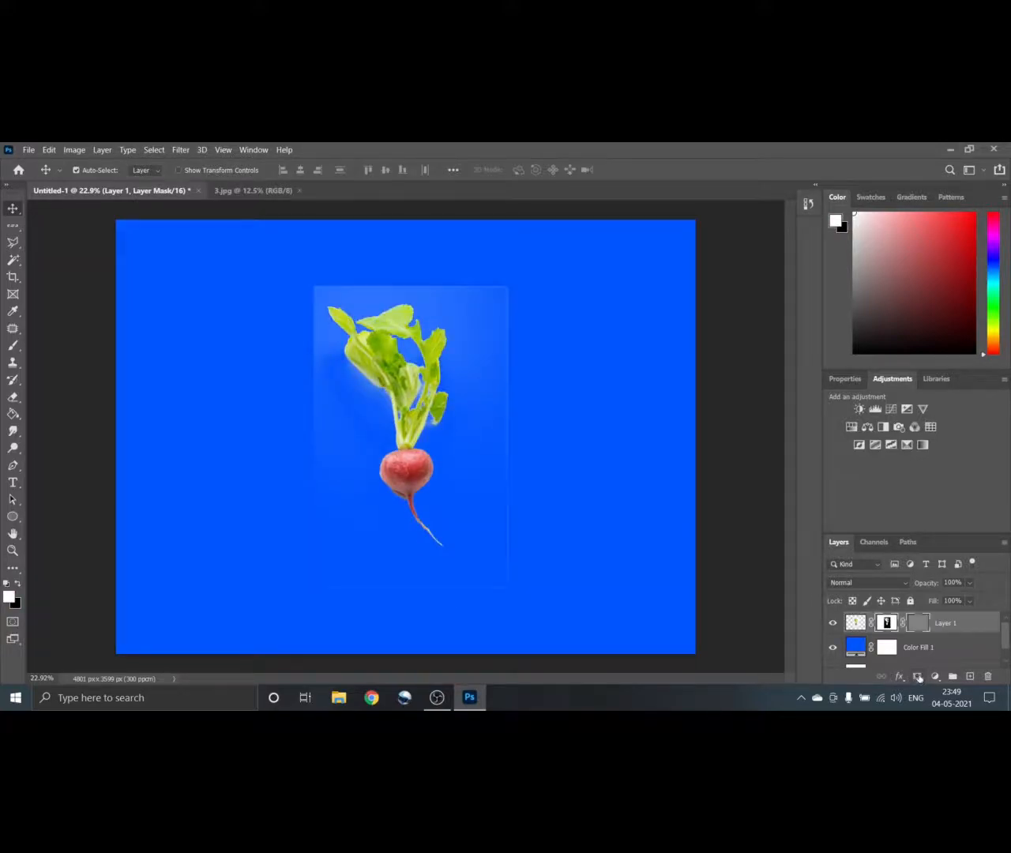
key("ctrl+z")
scroll(347, 305, "up", 2)
scroll(374, 308, "down", 4)
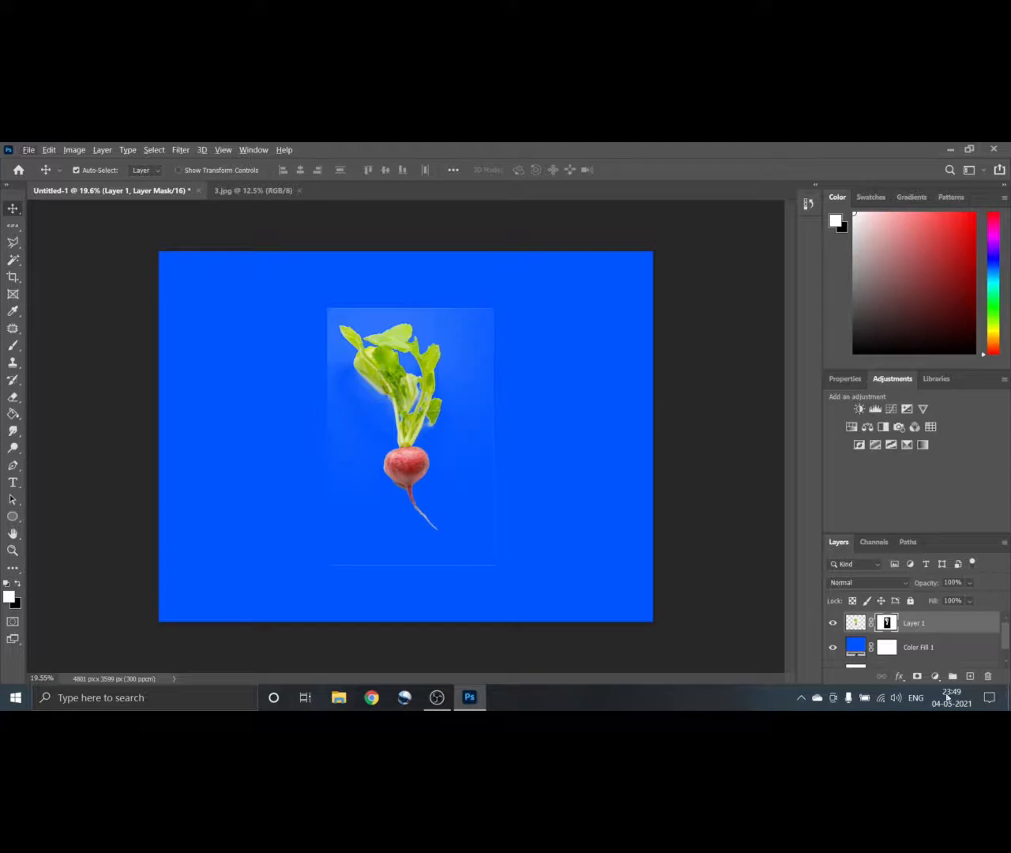
Load Layer 1's mask as a selection and set up the Brush tool with black as the foreground color
left_click(887, 623, "ctrl")
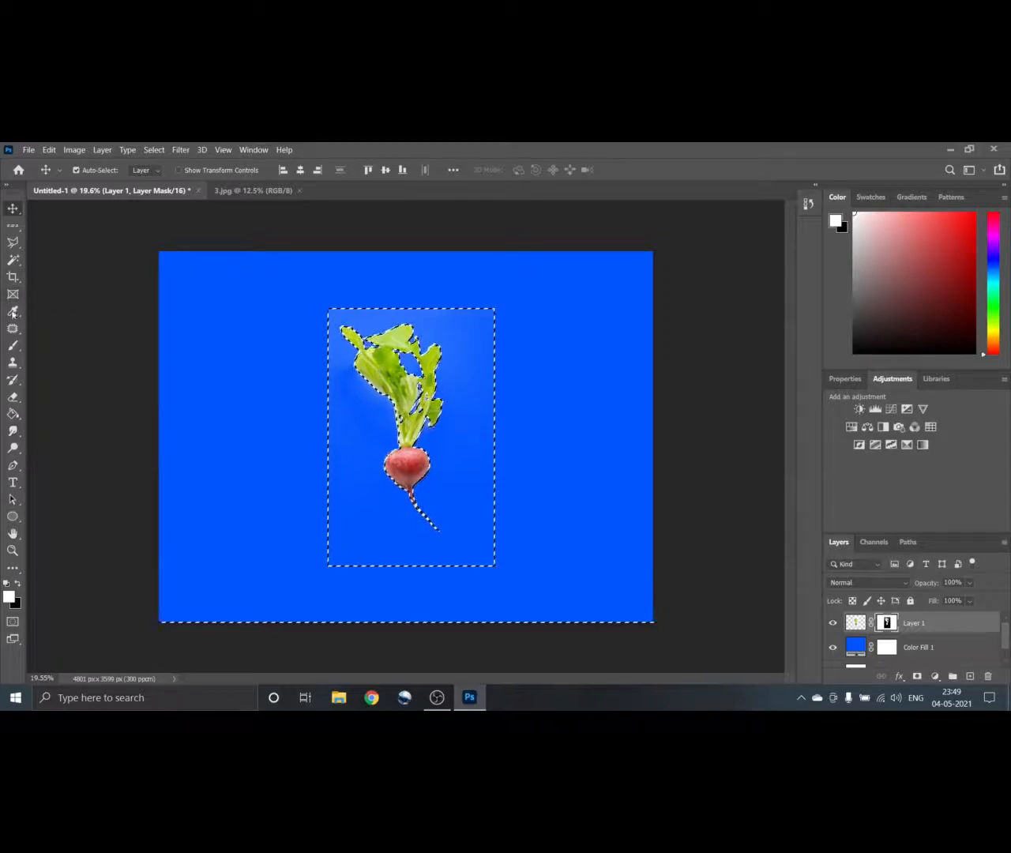
left_click(13, 346)
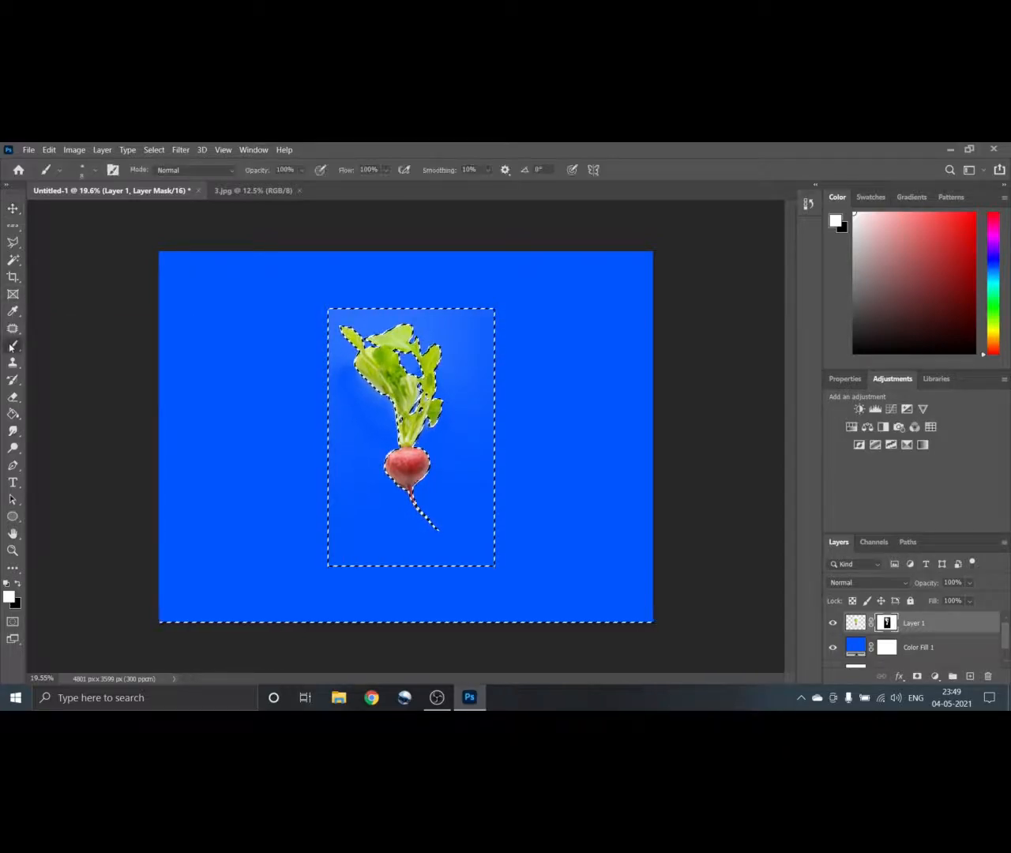
left_click(9, 596)
left_click_drag(406, 378, 238, 248)
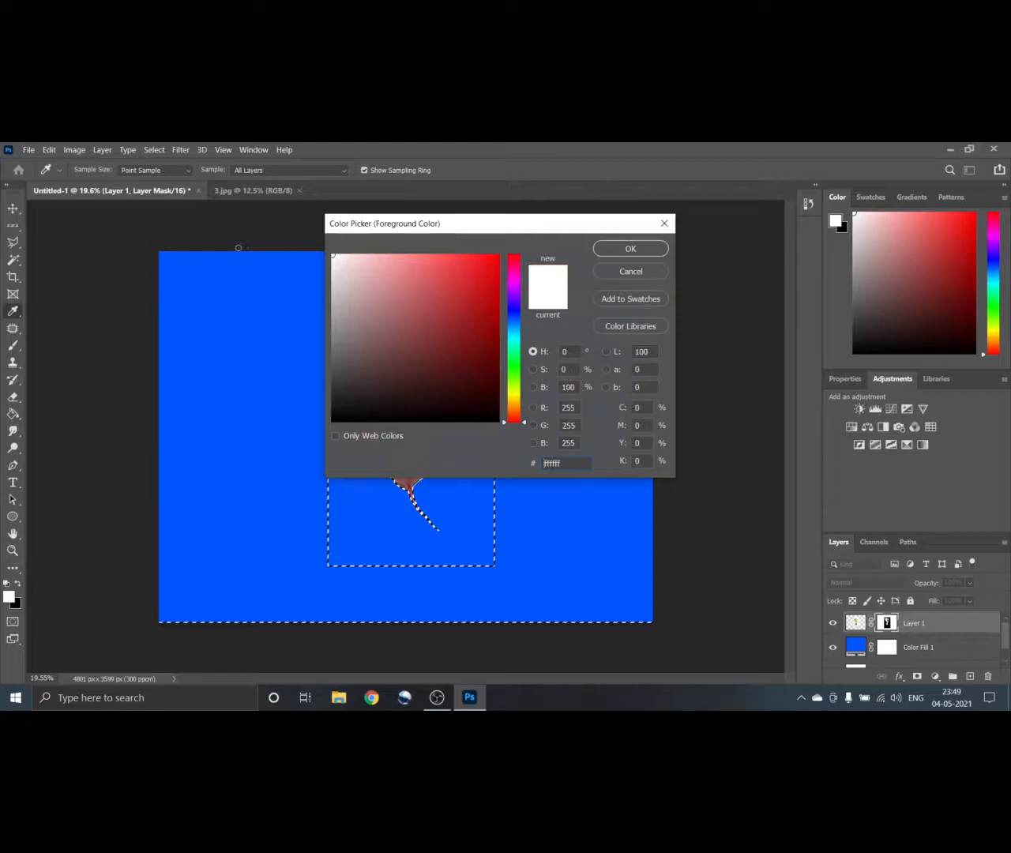
left_click(615, 249)
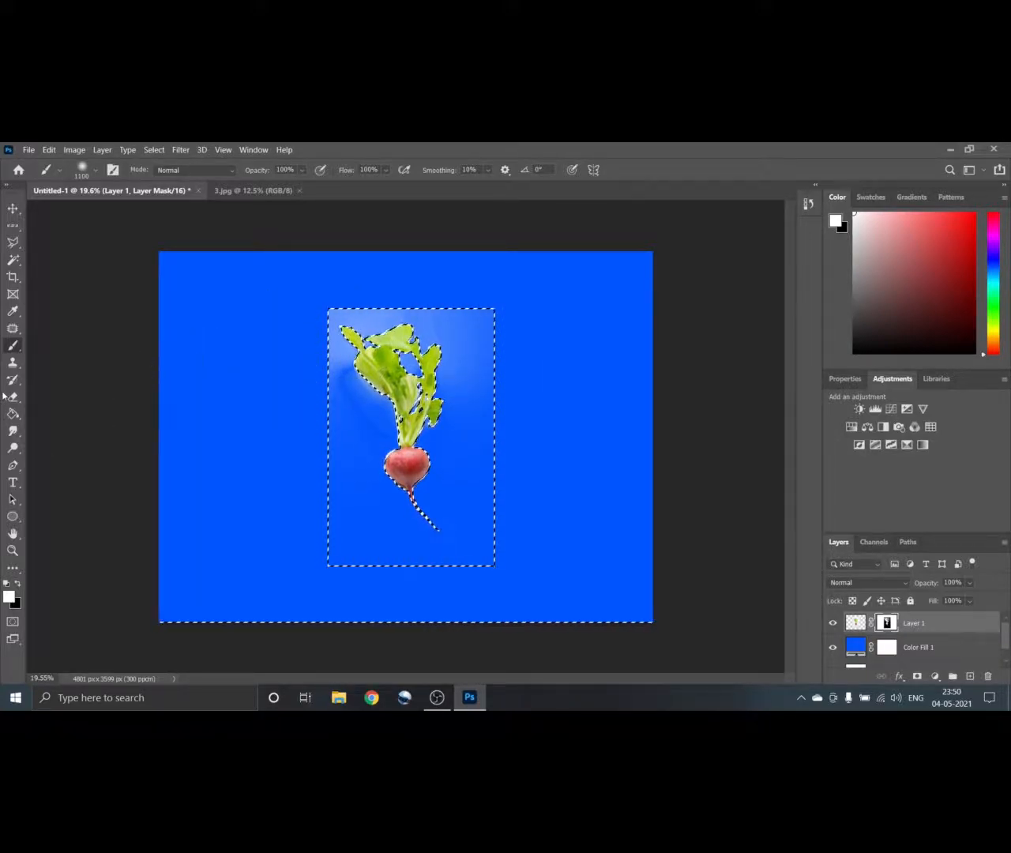
key("x")
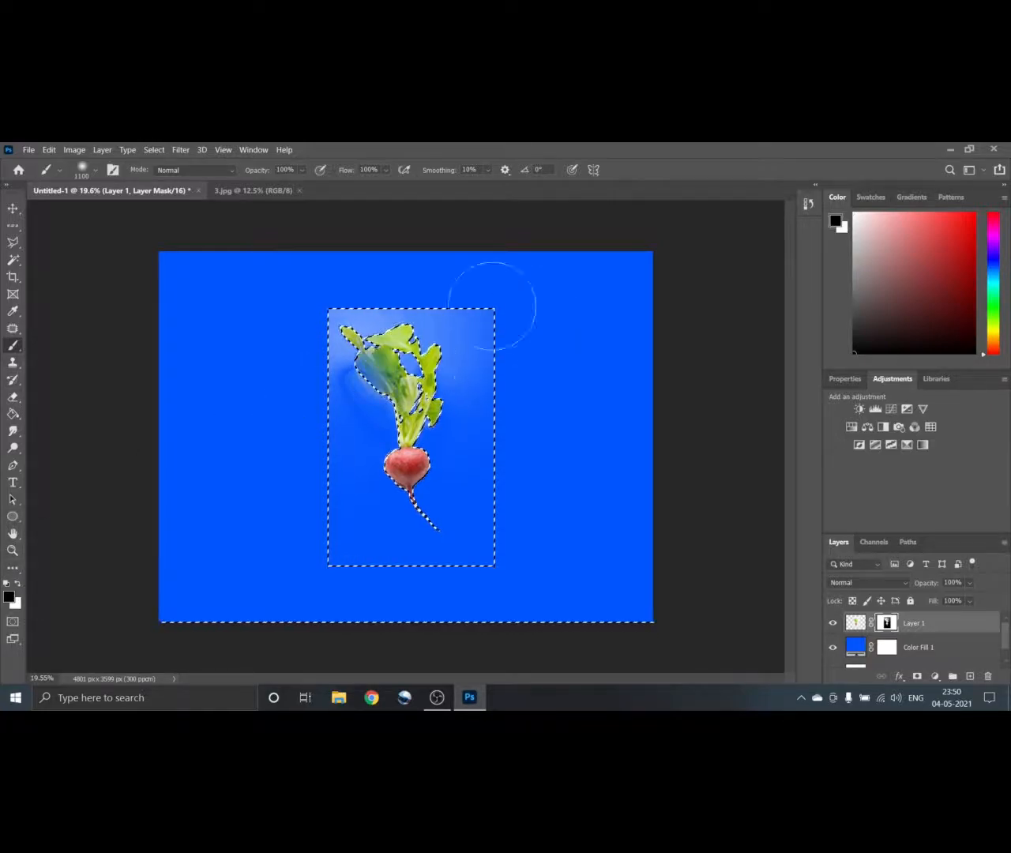
Paint black on Layer 1's mask over the leftover background haze within the inverted selection, and deselect
left_click_drag(491, 306, 305, 339)
key("ctrl+z")
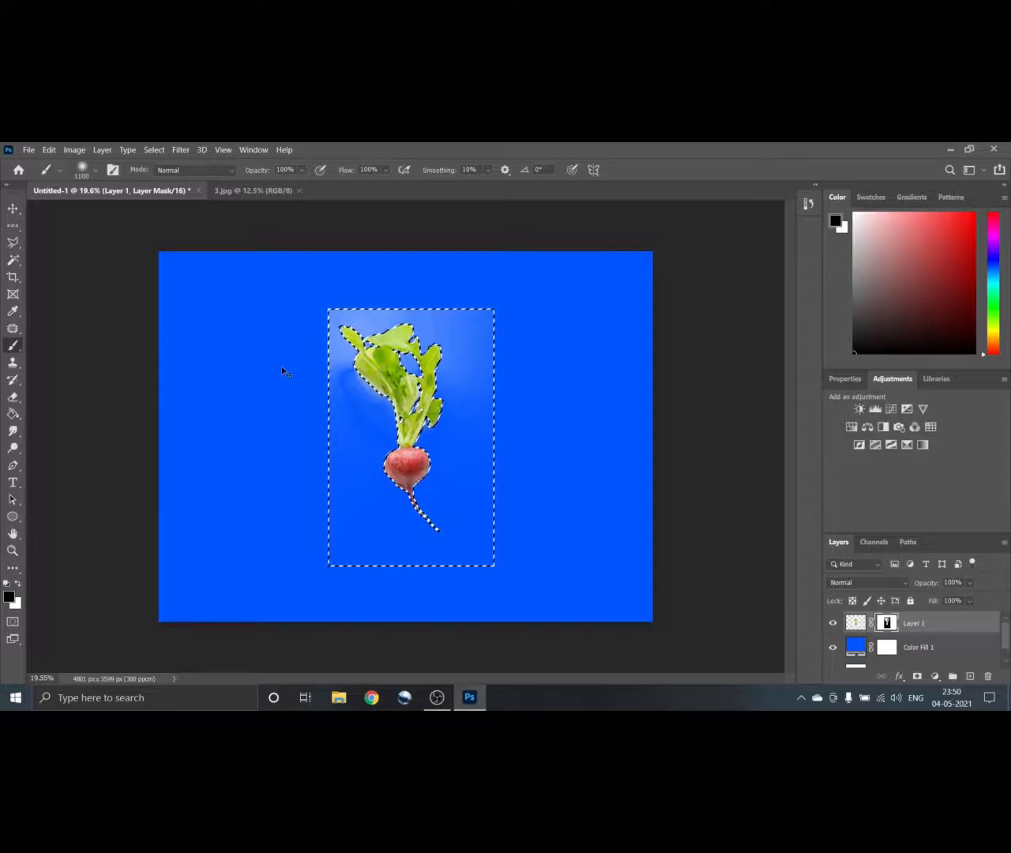
mouse_move(282, 368)
left_mouse_down()
mouse_move(377, 339)
mouse_move(305, 320)
mouse_move(365, 342)
mouse_move(521, 338)
mouse_move(238, 386)
left_mouse_up()
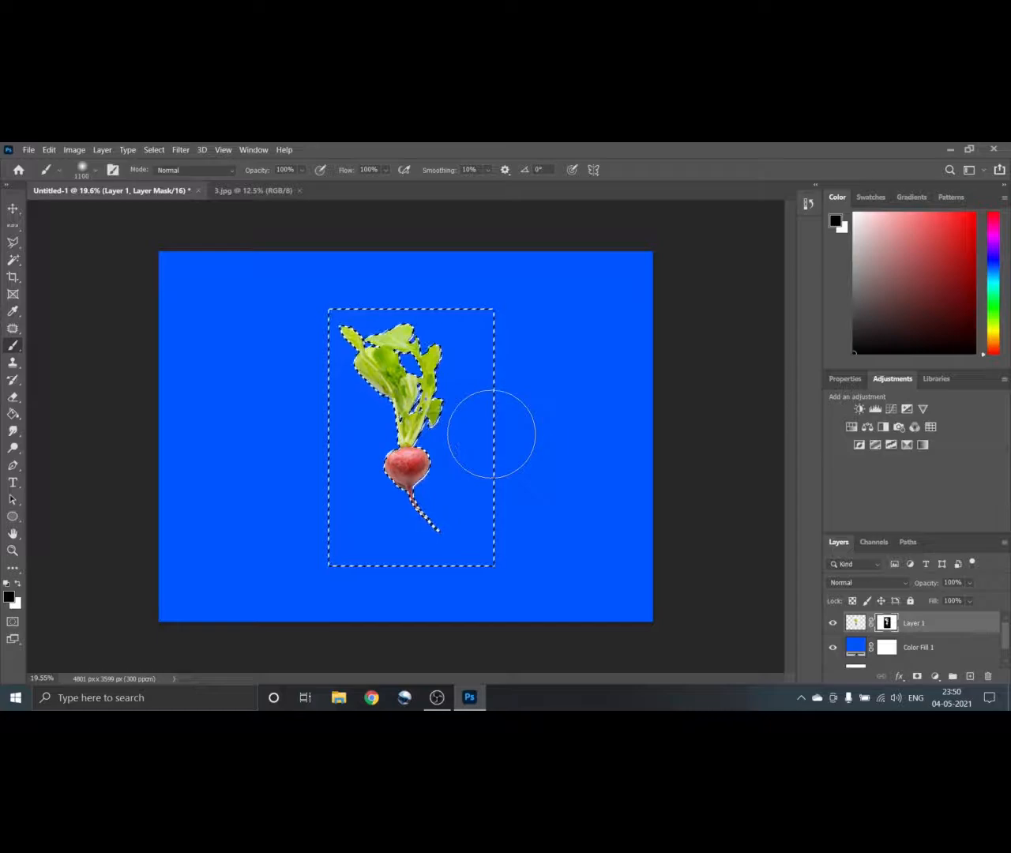
key("ctrl+d")
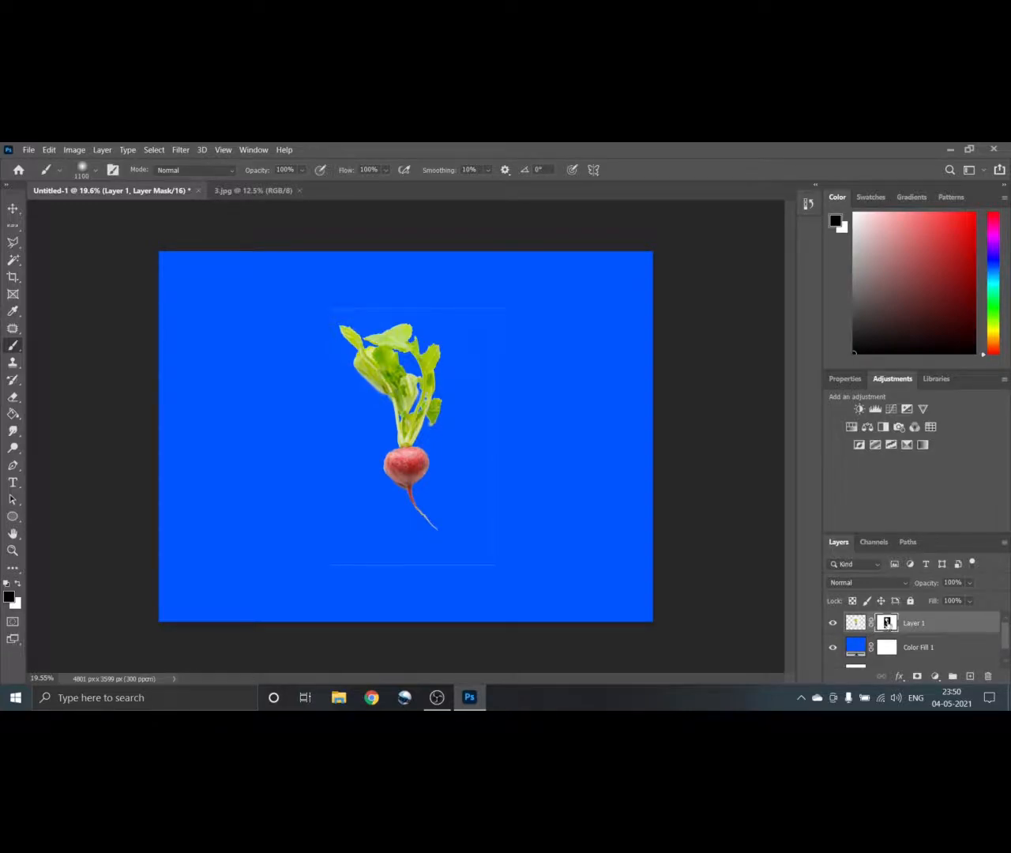
Move Layer 1's mask to Color Fill 1, replacing its existing mask, and move it back to Layer 1
left_click_drag(886, 623, 893, 654)
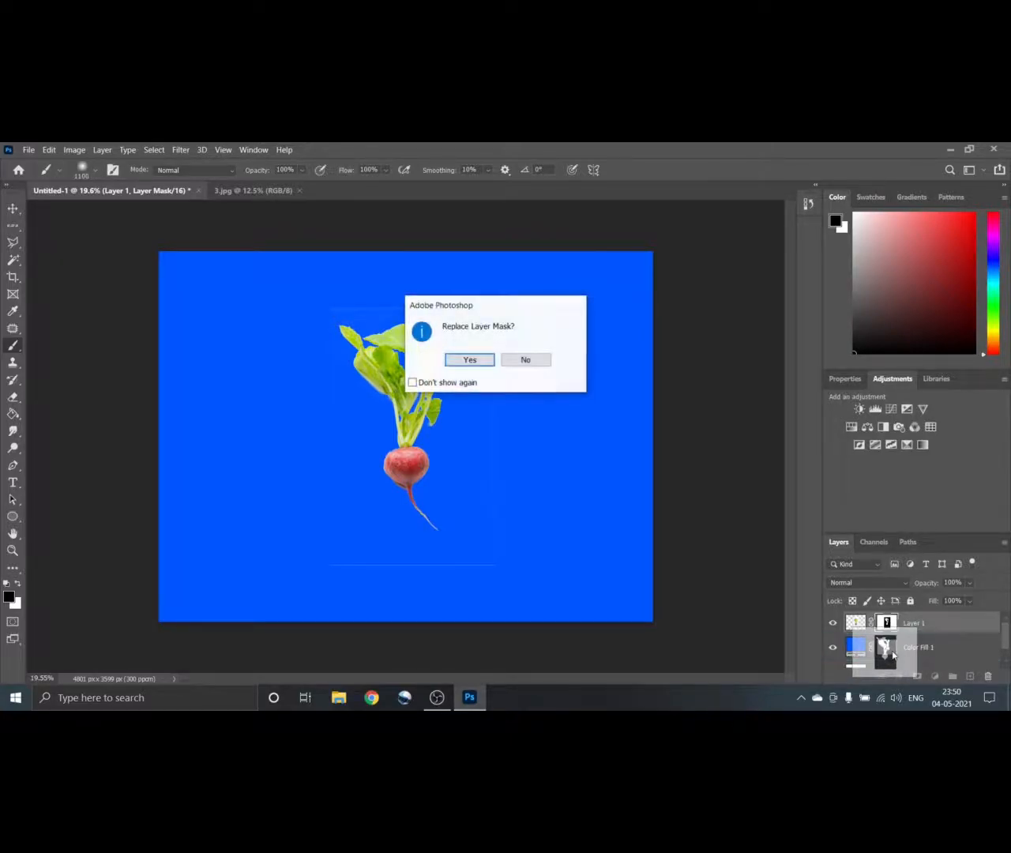
left_click(472, 360)
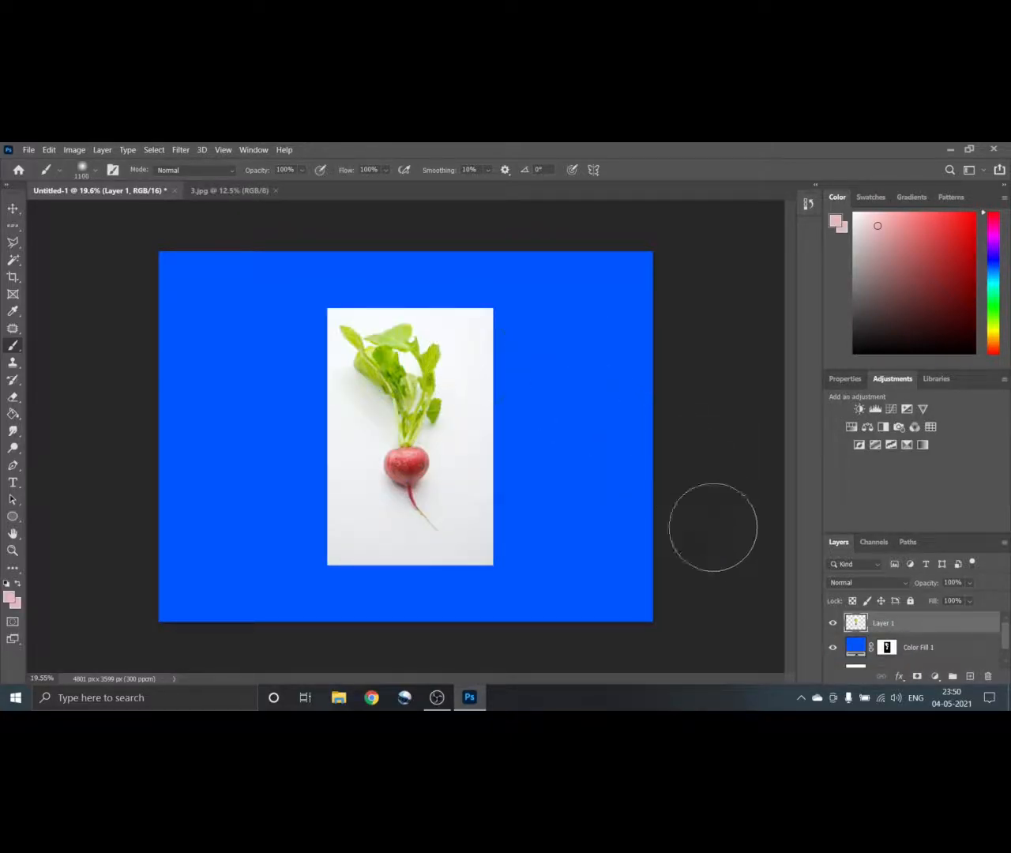
left_click_drag(885, 654, 892, 629)
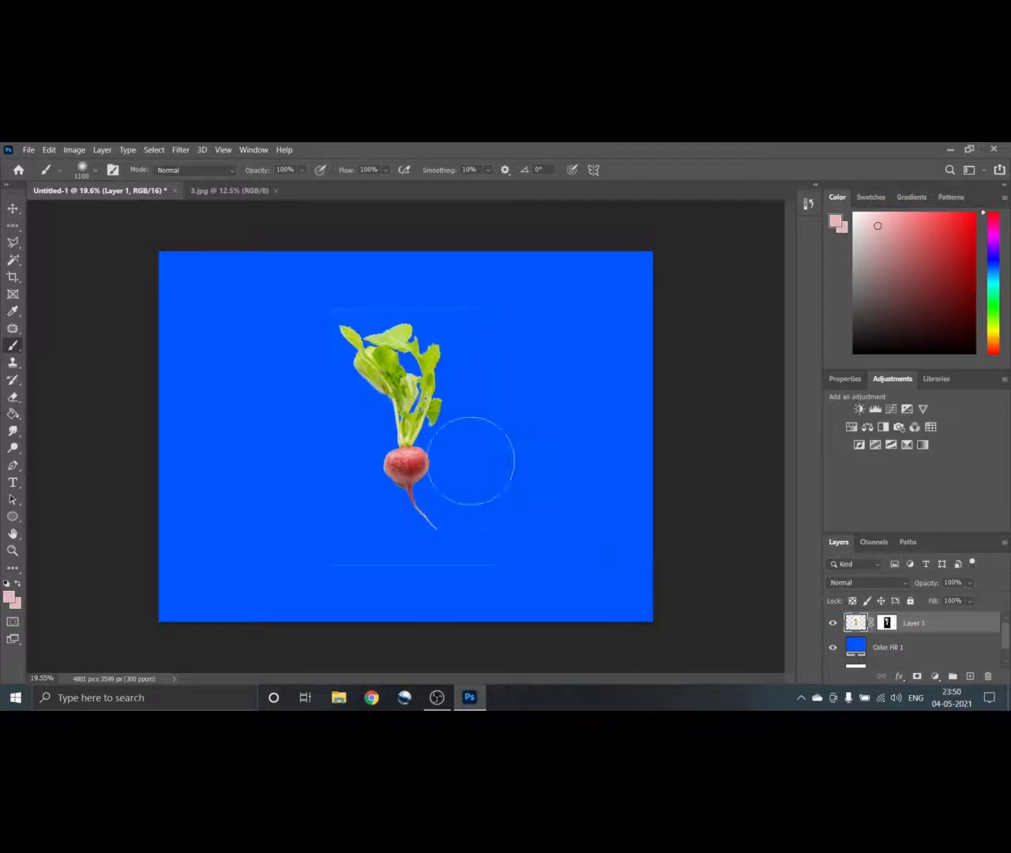
Paint black on Layer 1's mask around the radish to hide the leftover rectangular outline of the photo
left_click(317, 284)
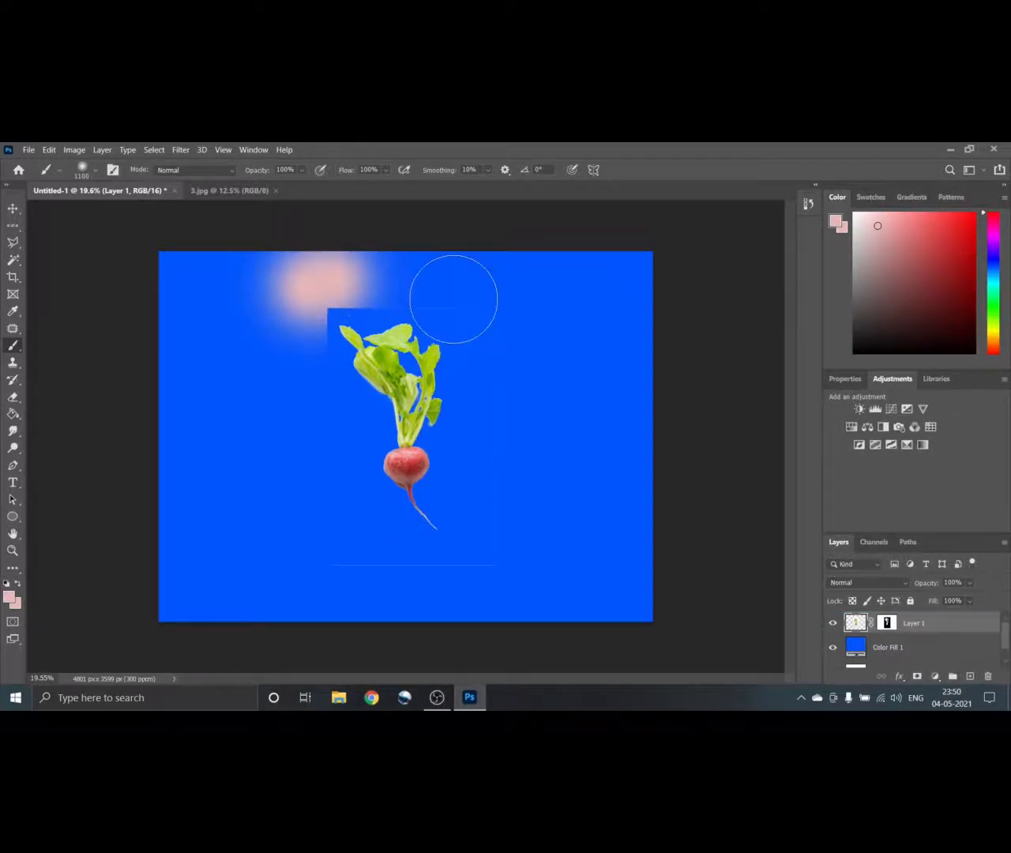
key("ctrl+z")
left_click(887, 623)
key("d")
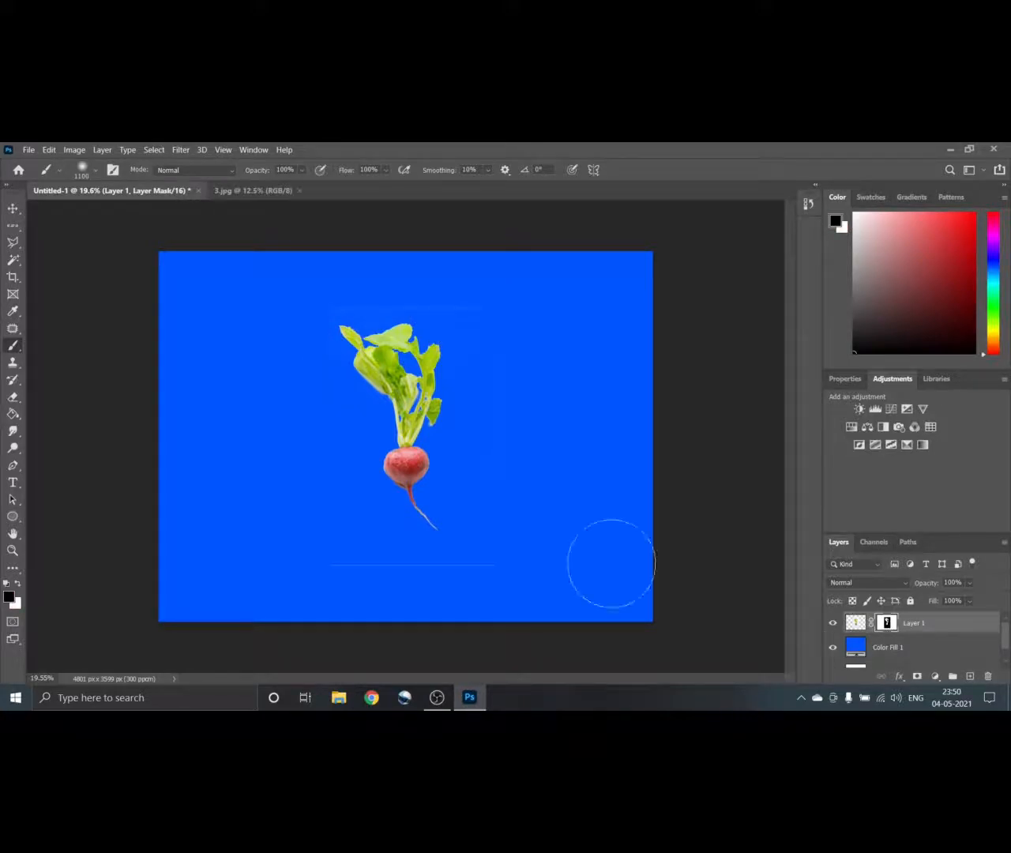
mouse_move(350, 282)
left_mouse_down()
mouse_move(474, 288)
mouse_move(358, 271)
mouse_move(473, 271)
left_mouse_up()
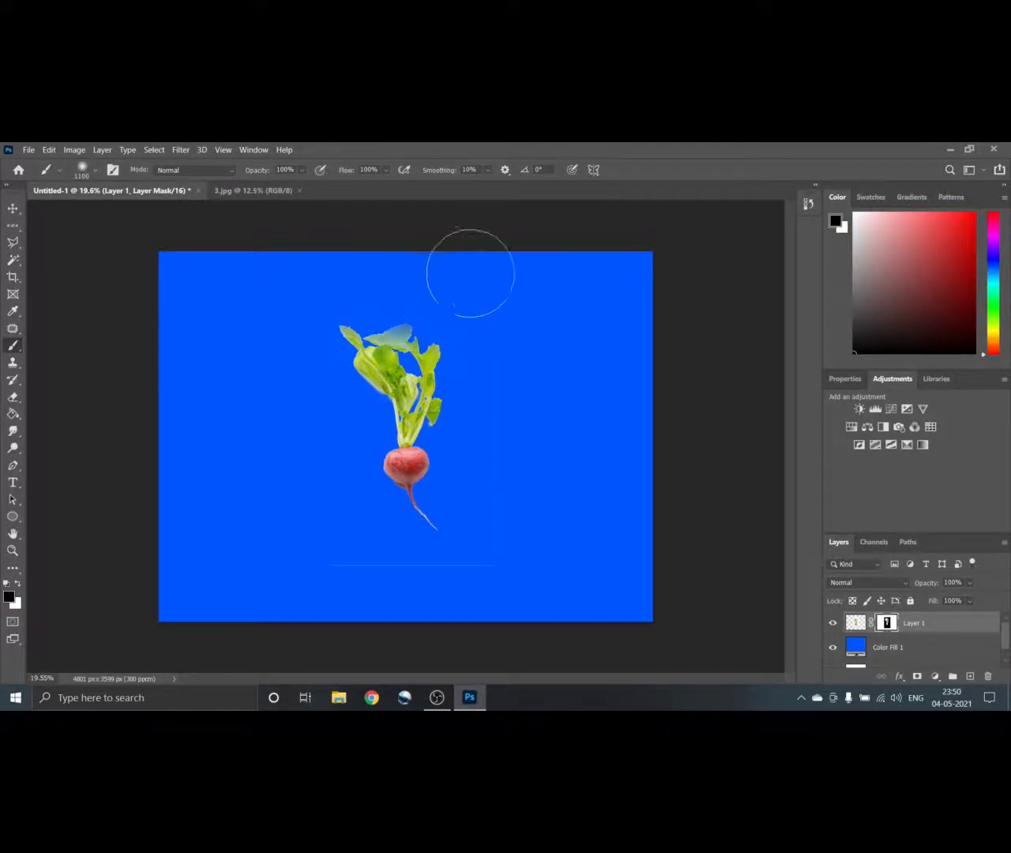
mouse_move(289, 466)
left_mouse_down()
mouse_move(208, 514)
mouse_move(201, 423)
left_mouse_up()
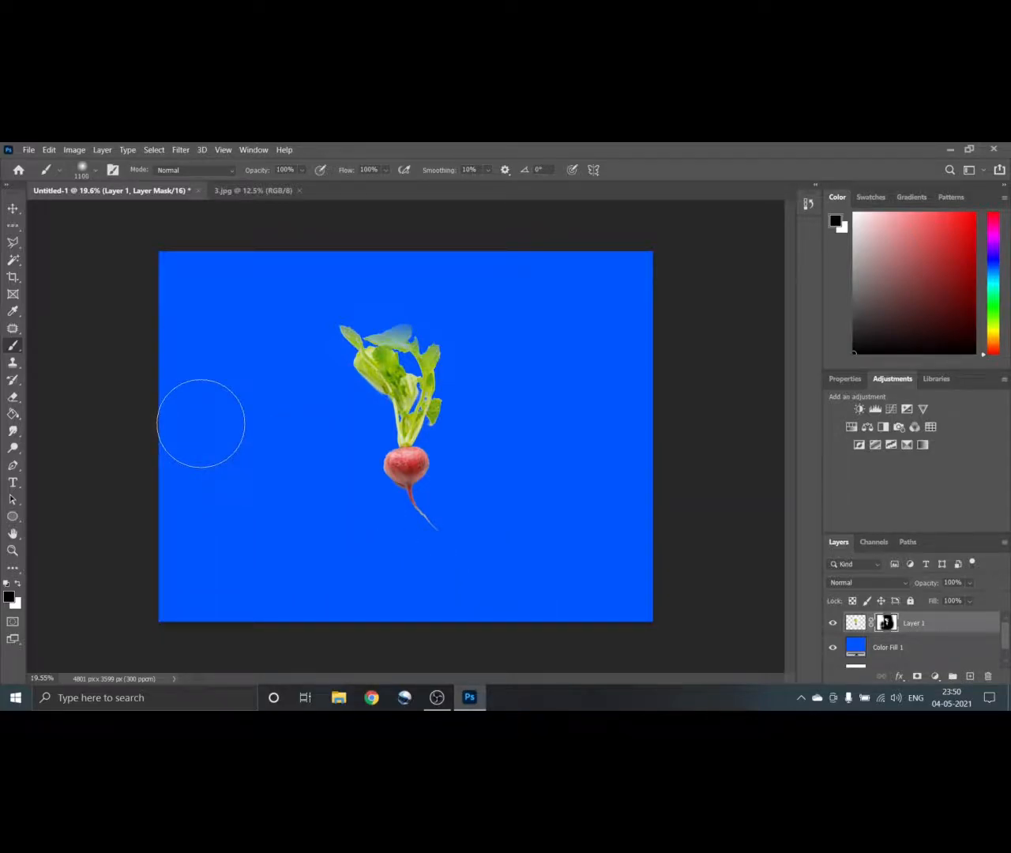